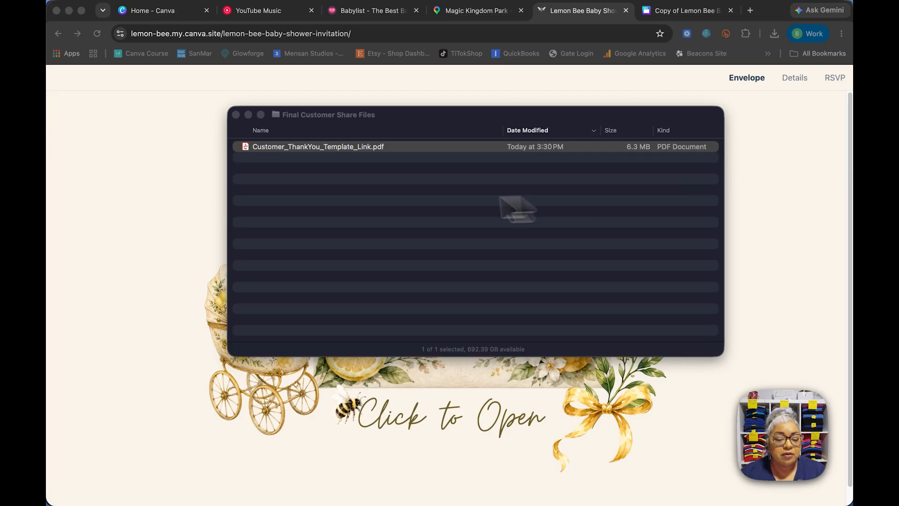
drag(401, 123, 372, 133)
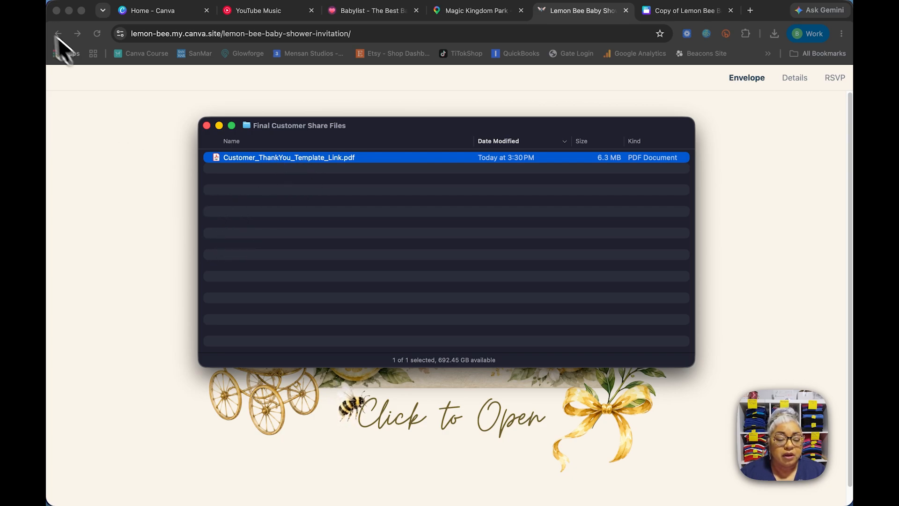
drag(381, 126, 361, 127)
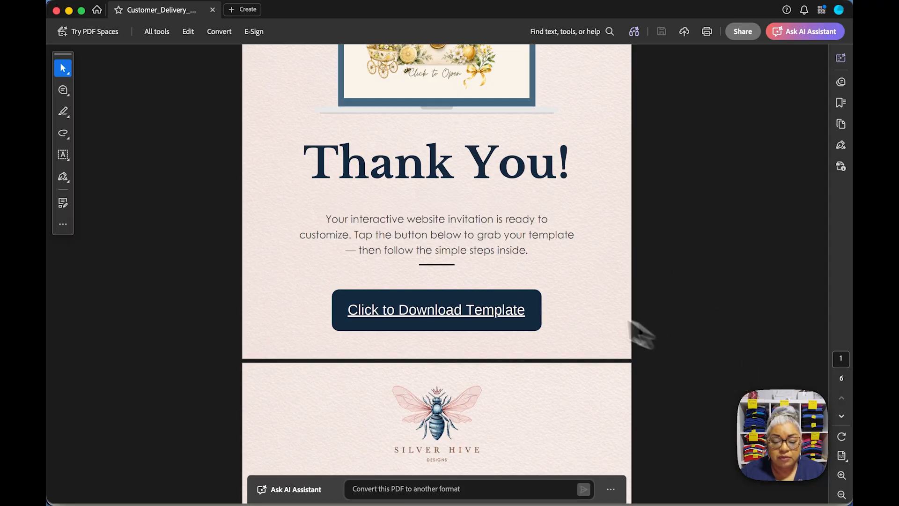
Read through the customer delivery PDF from its Thank You page to the final questions page
scroll(566, 287, up, 5)
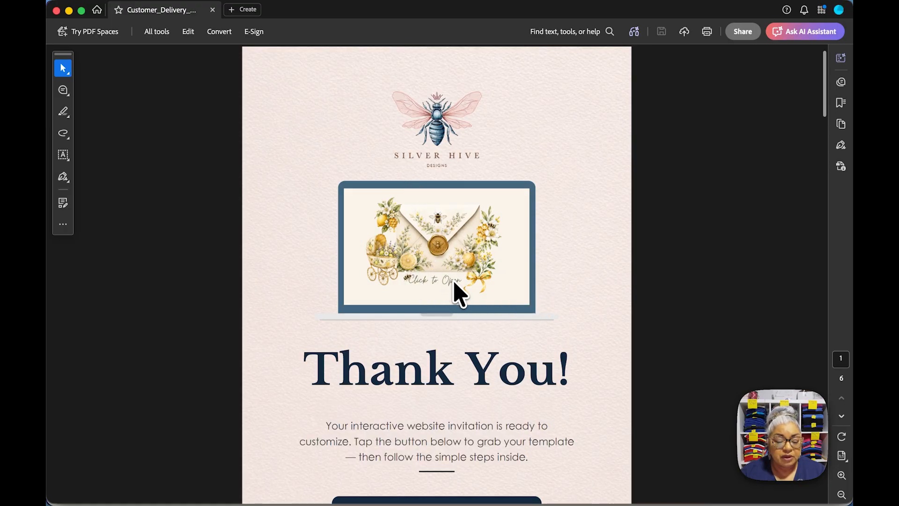
scroll(461, 296, down, 3)
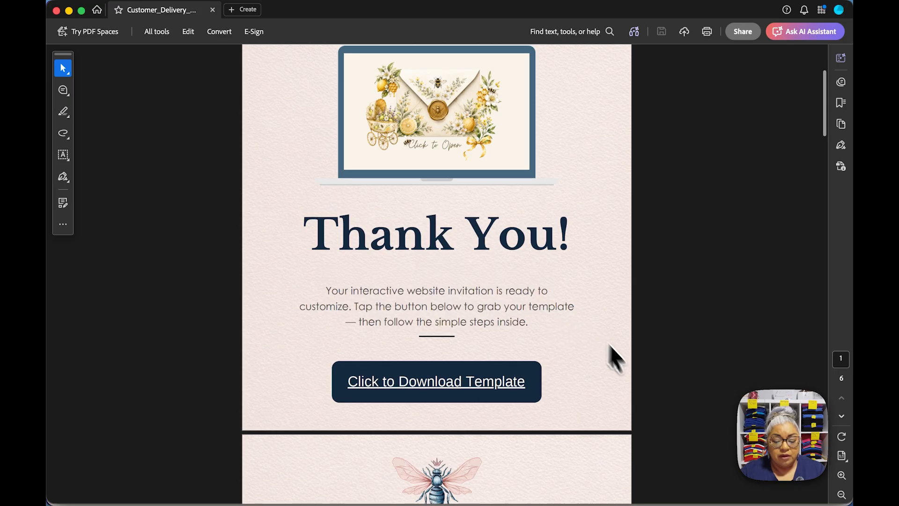
scroll(614, 360, down, 2)
click(842, 415)
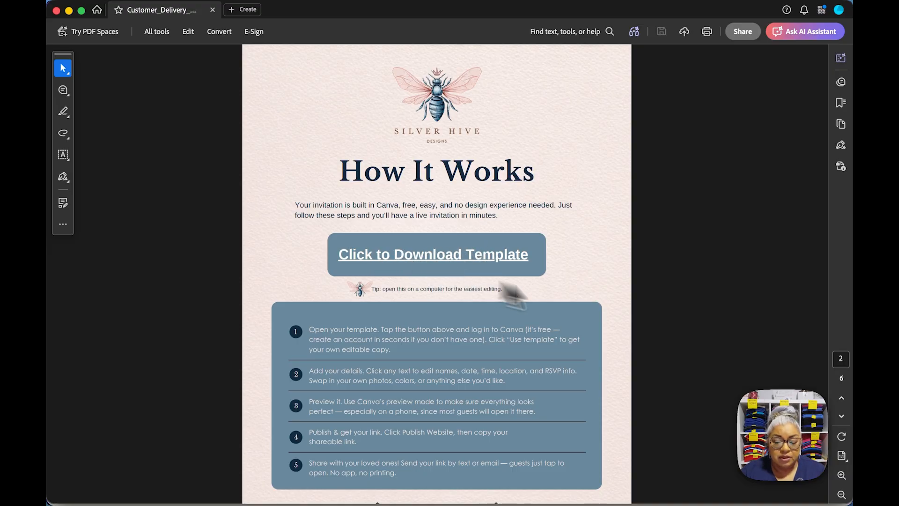
click(841, 417)
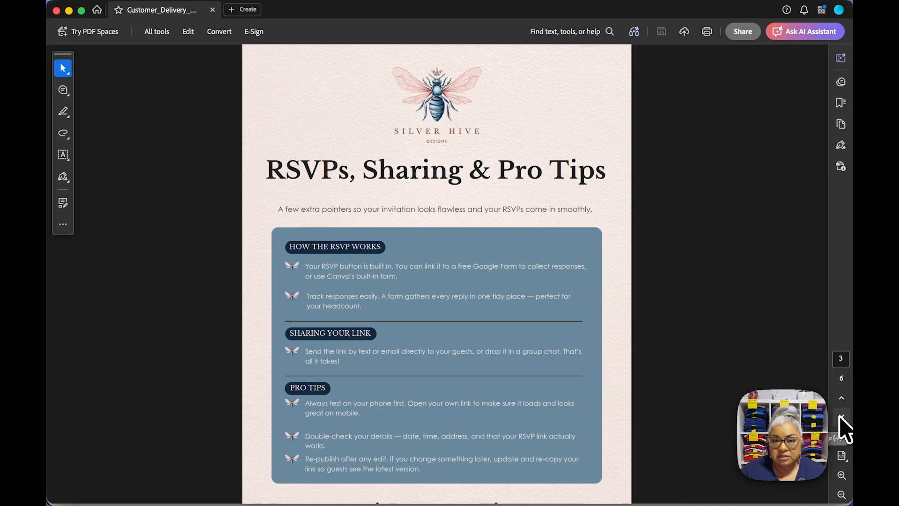
click(840, 418)
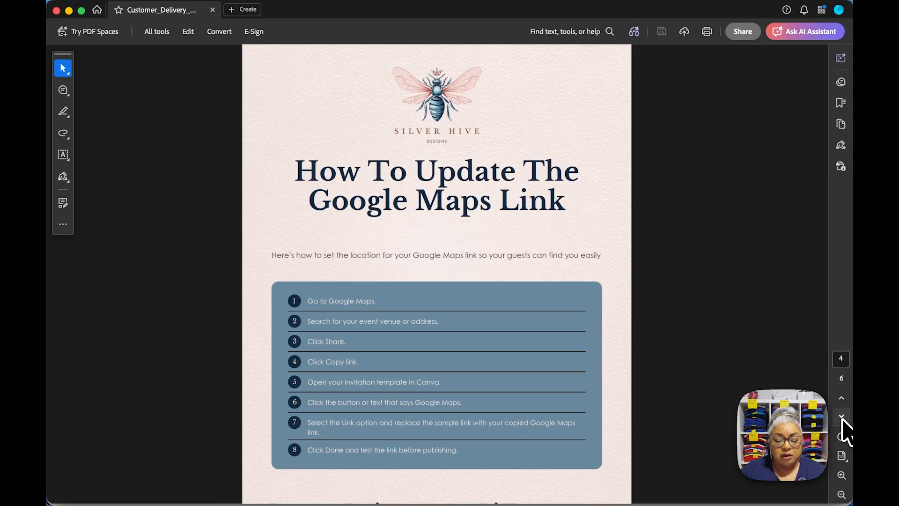
click(841, 416)
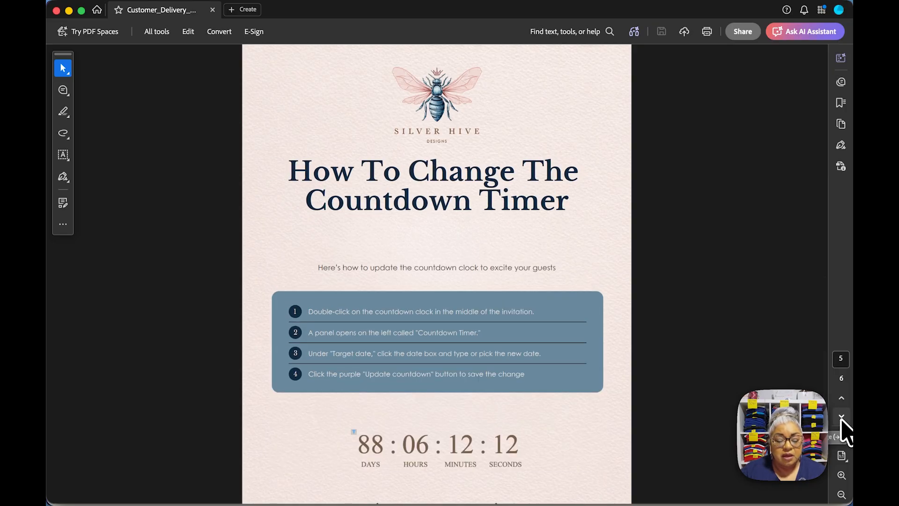
click(841, 417)
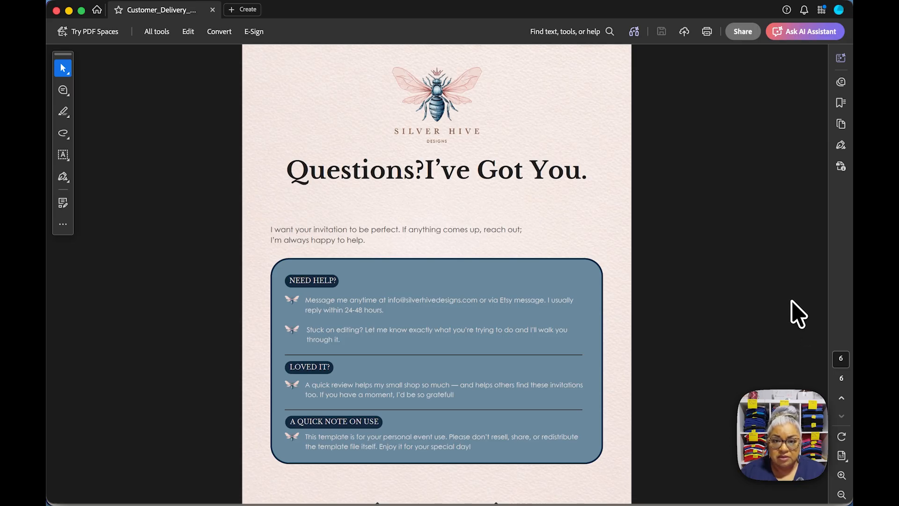
Return to the PDF's Thank You page and open its template download link
click(841, 398)
click(841, 398)
click(842, 398)
click(842, 398)
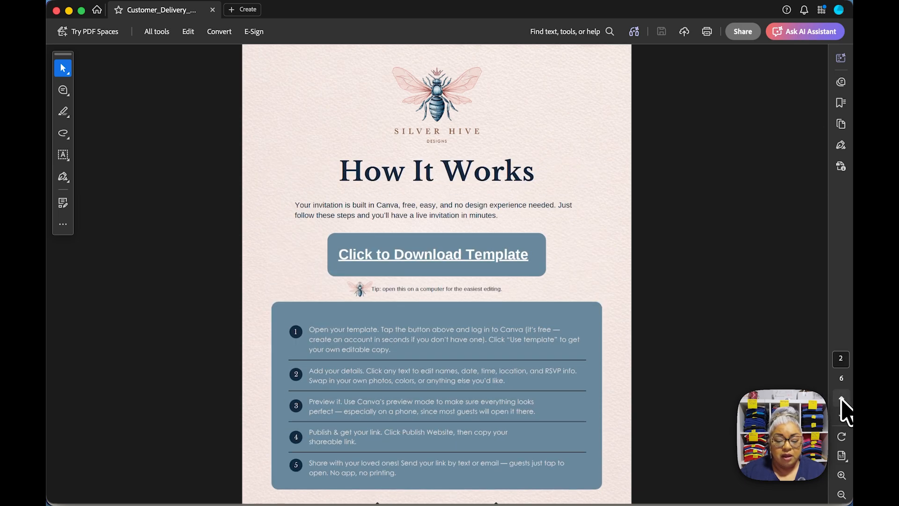
click(842, 400)
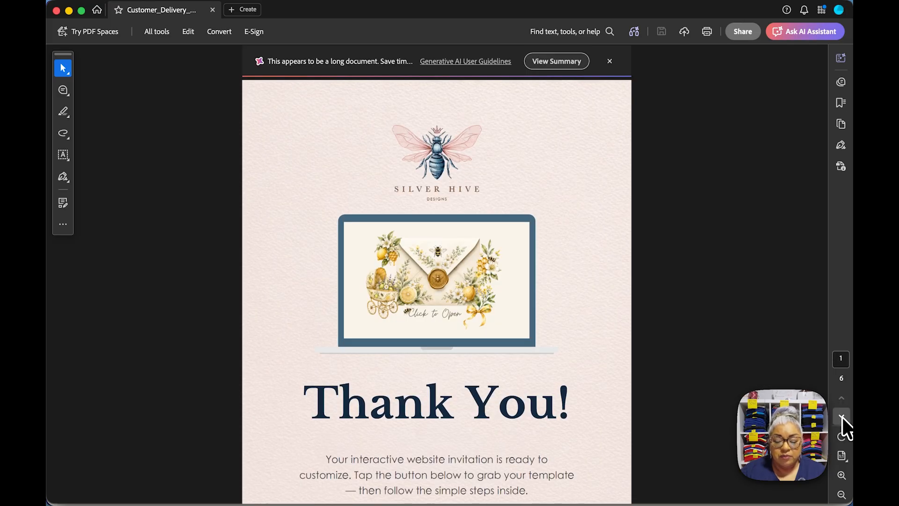
click(842, 418)
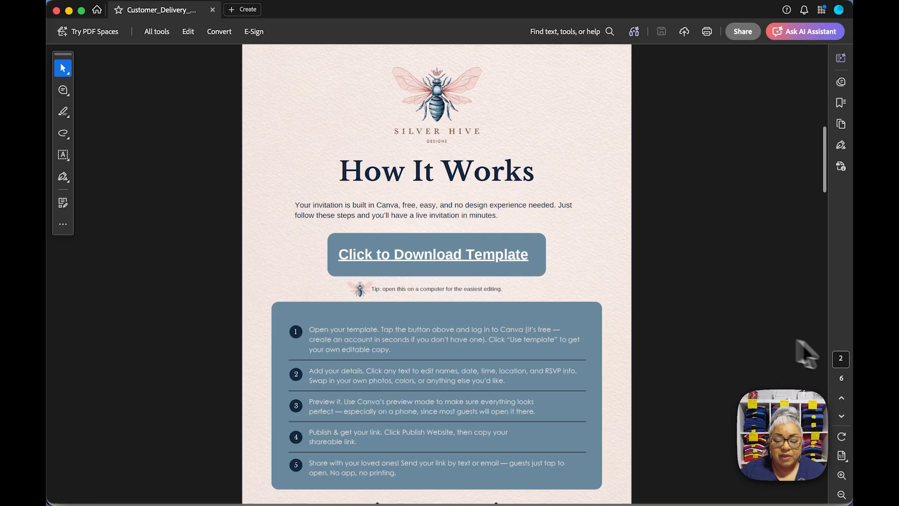
click(841, 398)
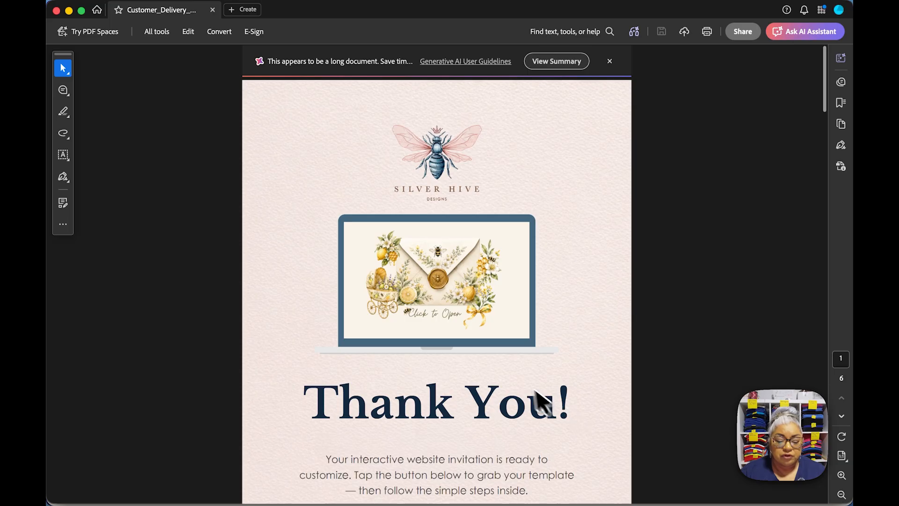
scroll(515, 377, down, 3)
scroll(515, 377, down, 3)
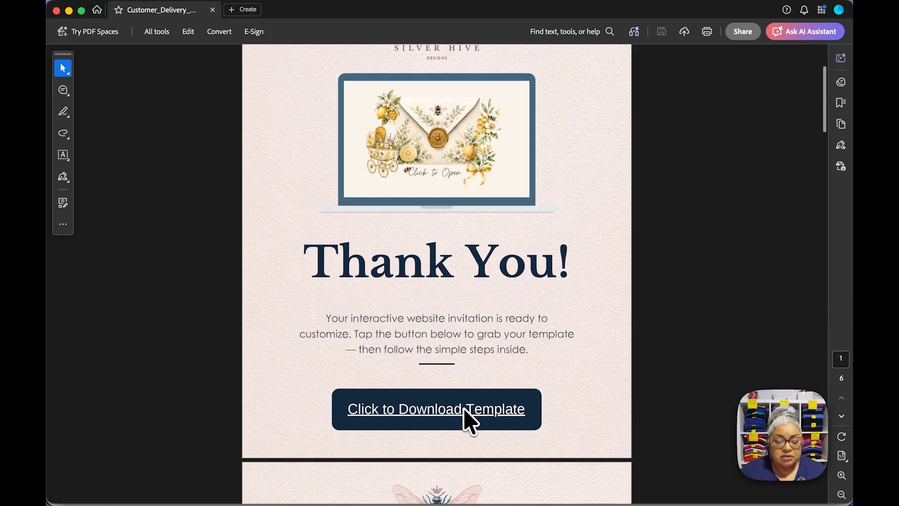
click(423, 411)
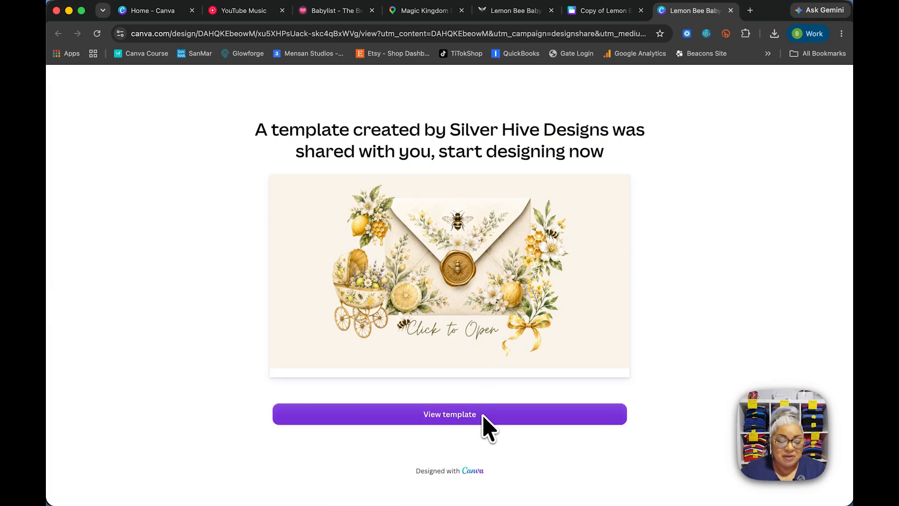
Open the shared Lemon Bee Baby Shower template in the Canva editor and go to its Details page
click(450, 416)
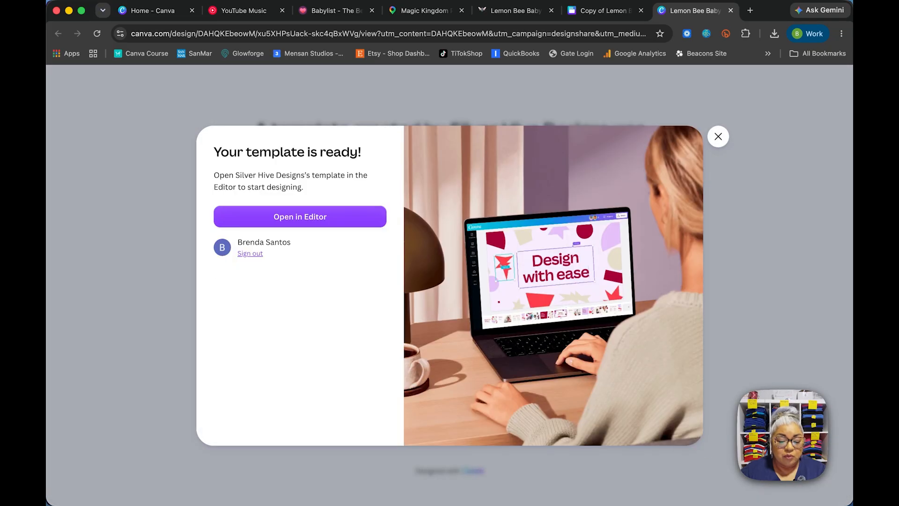
click(311, 225)
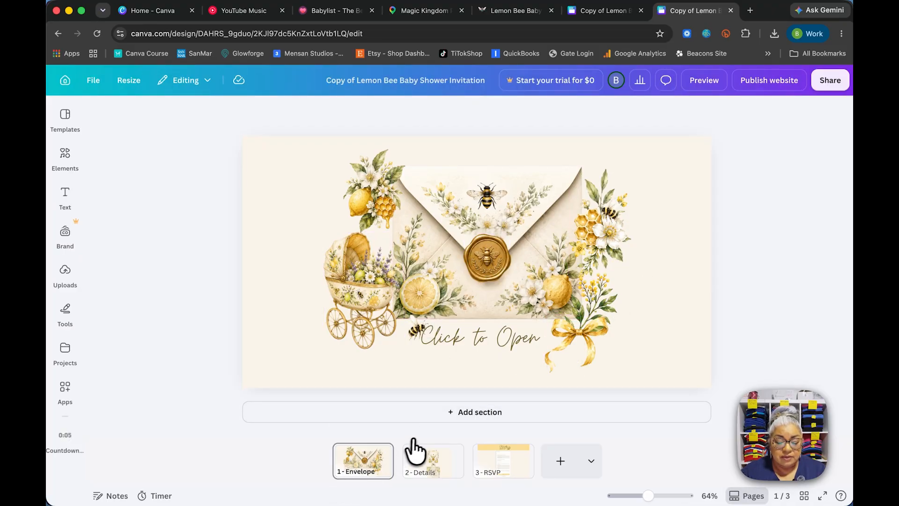
click(428, 462)
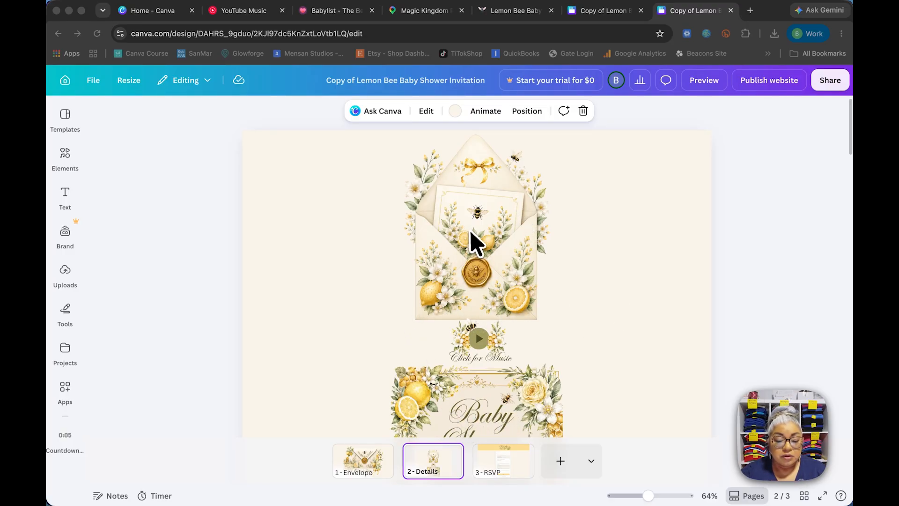
Examine the Details page's open envelope artwork and the Click for Music player beneath it
click(594, 304)
scroll(528, 267, up, 5)
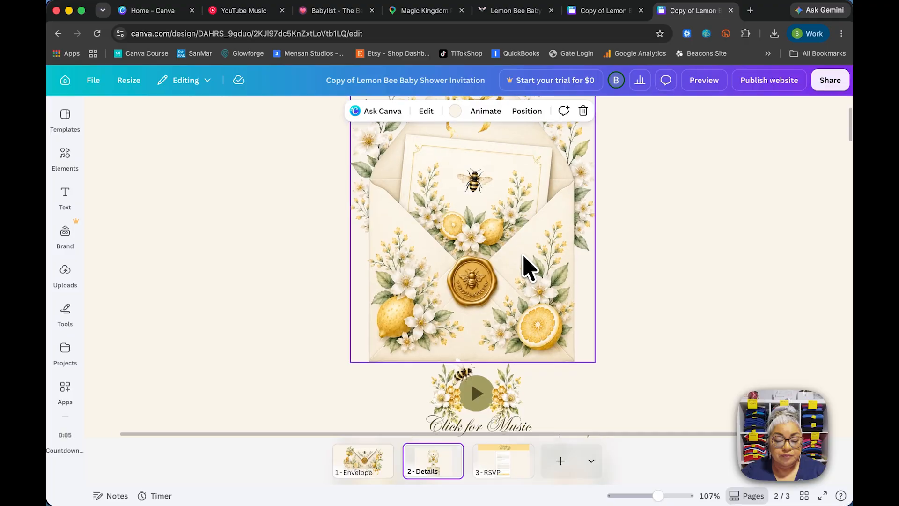
scroll(528, 257, up, 4)
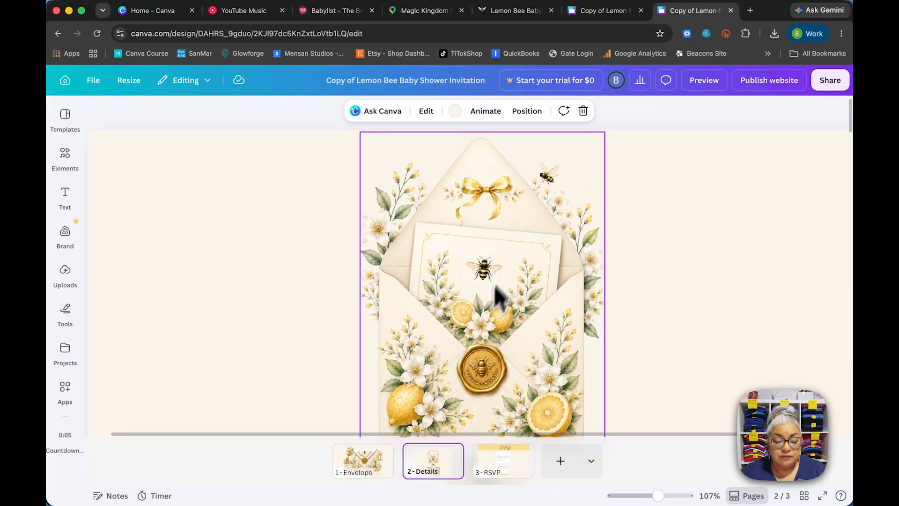
scroll(484, 314, down, 3)
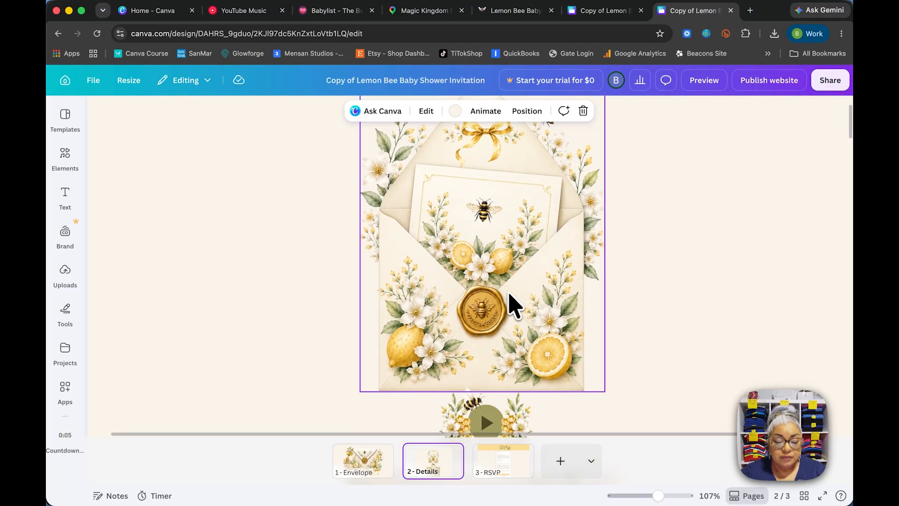
scroll(495, 224, up, 2)
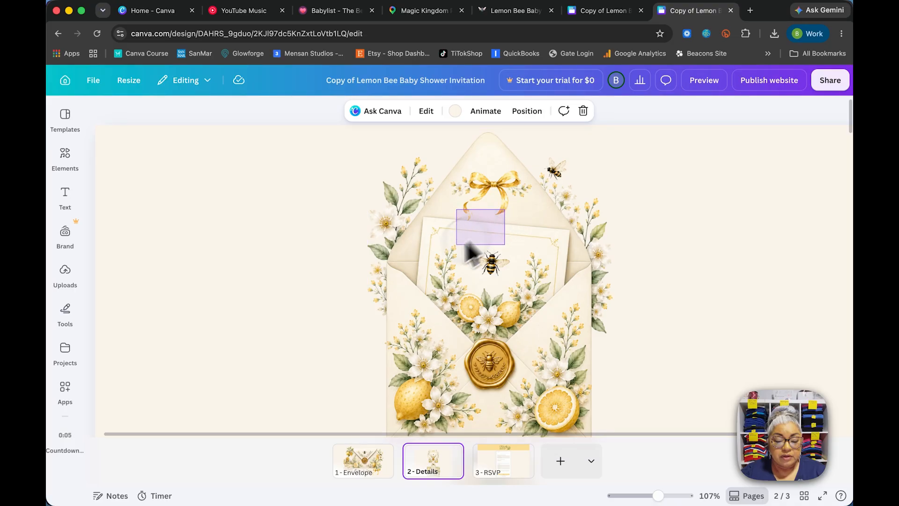
scroll(492, 286, down, 5)
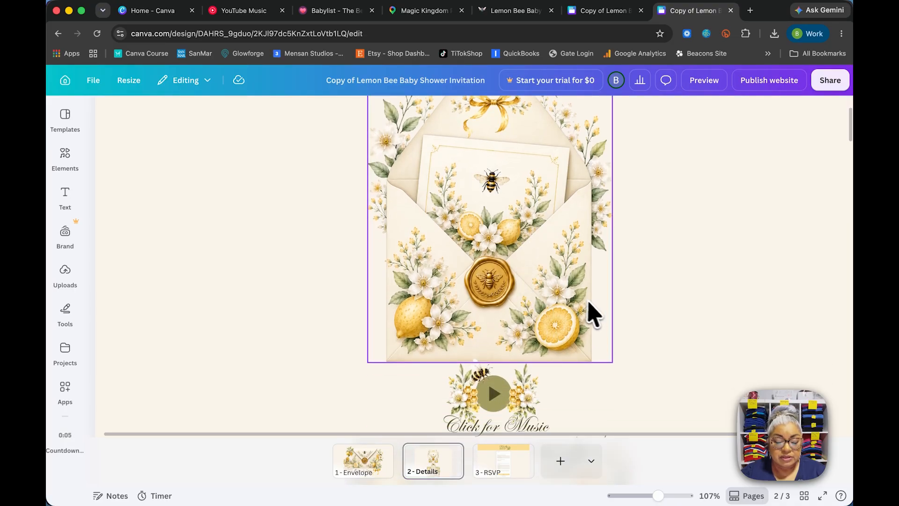
scroll(592, 311, down, 5)
scroll(558, 291, down, 2)
scroll(507, 265, up, 6)
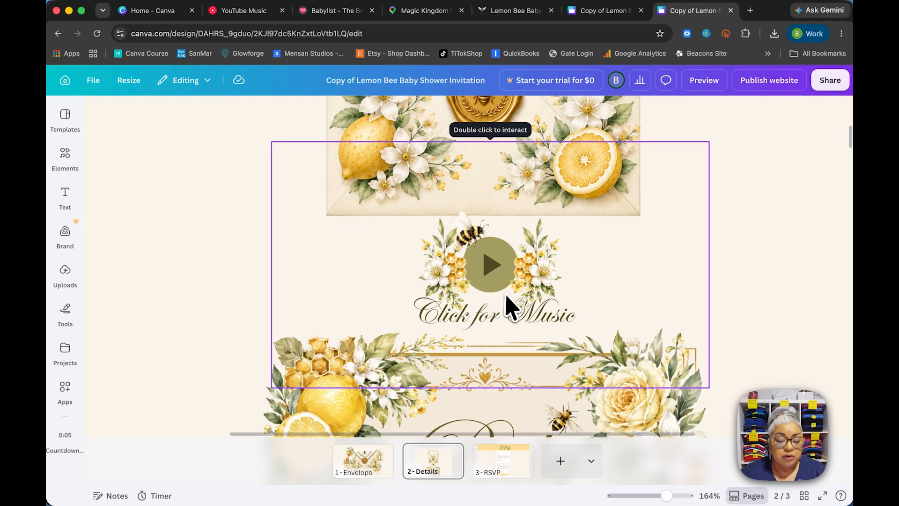
Switch to YouTube Music and search for "baby mine instrumental"
click(245, 14)
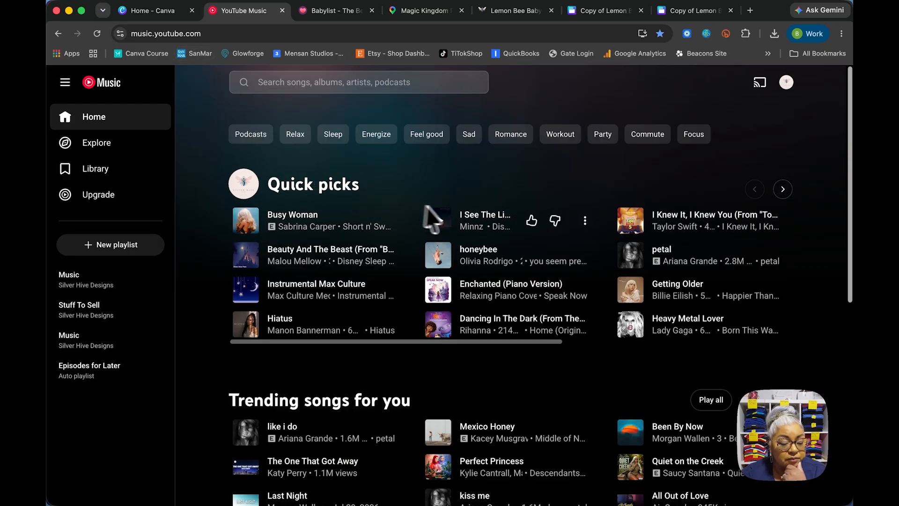
click(360, 89)
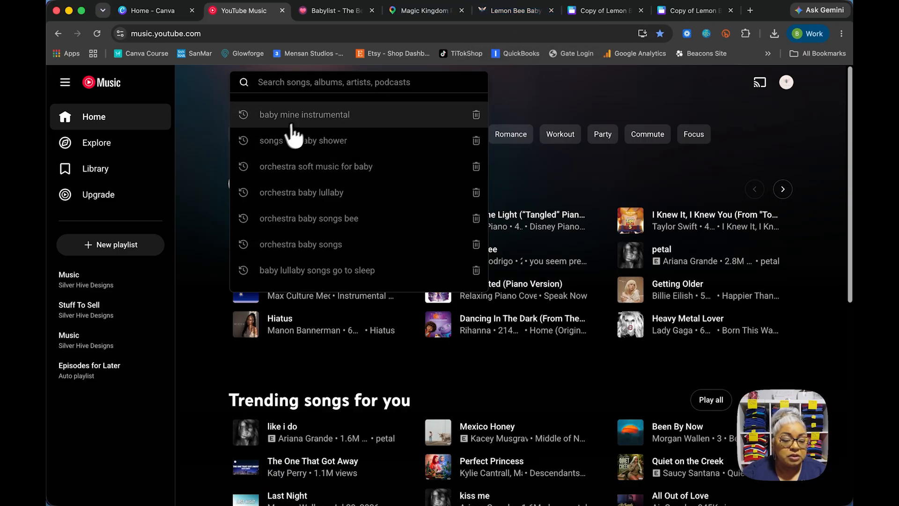
click(302, 115)
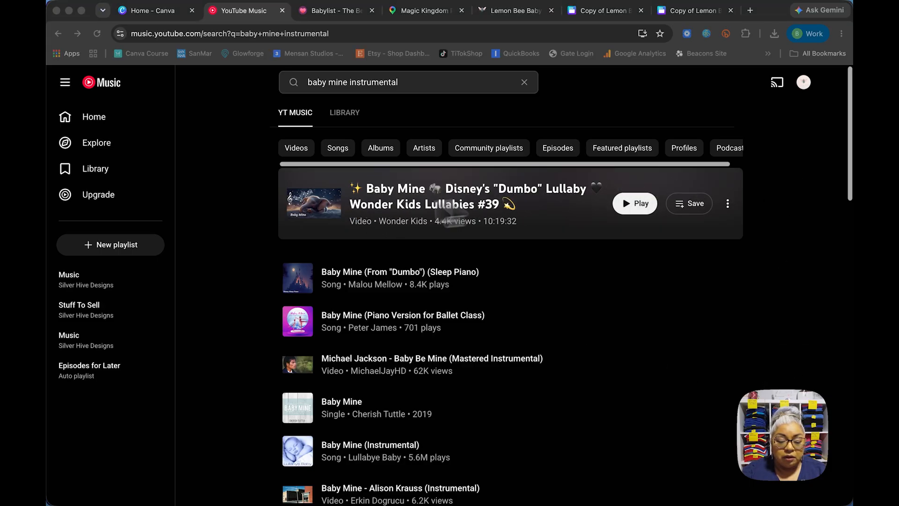
Copy the share link of the Wonder Kids "Baby Mine" Dumbo lullaby video
click(728, 205)
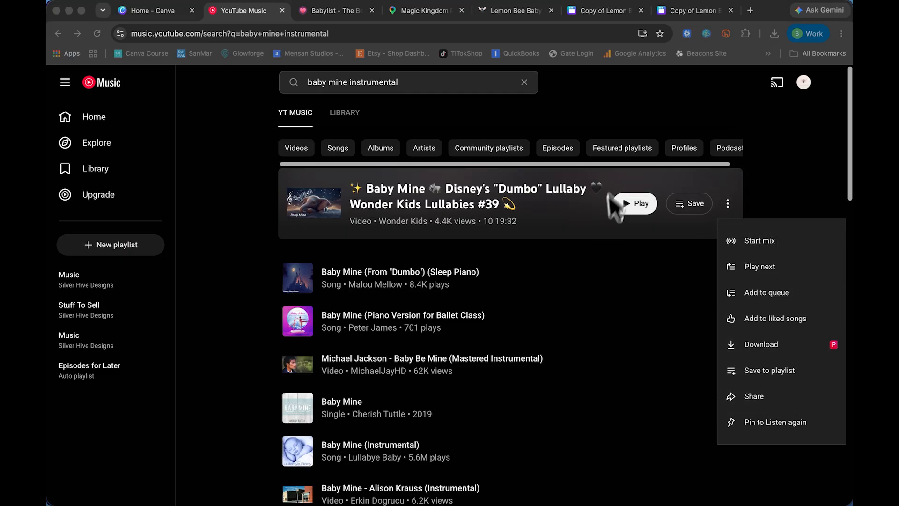
click(755, 397)
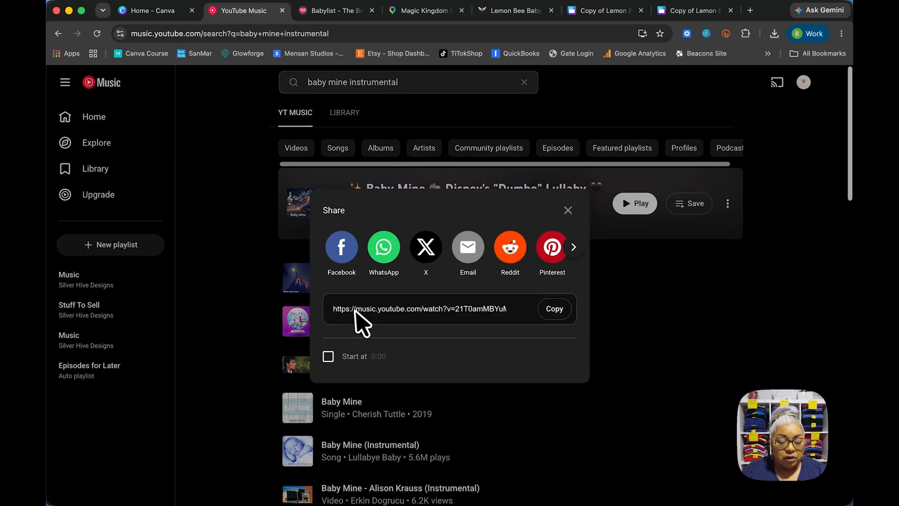
click(554, 309)
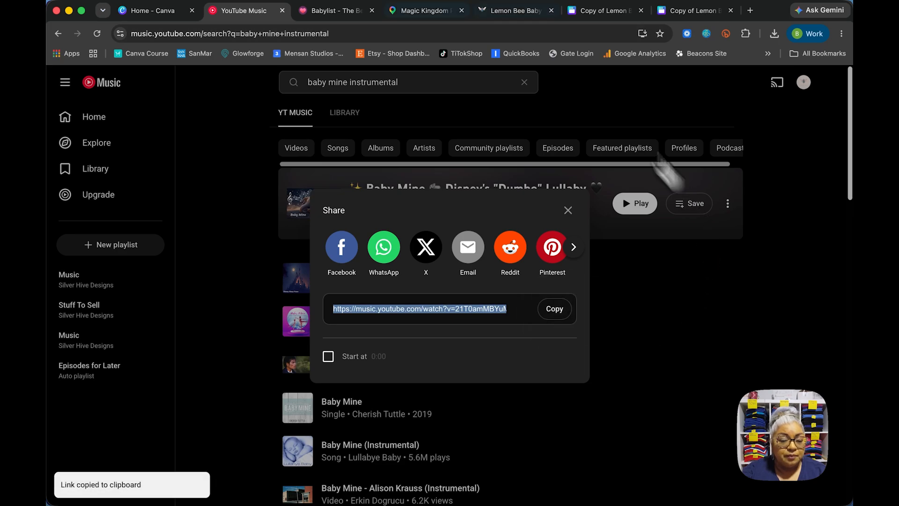
Switch back to the Canva invitation and replace the Click for Music embed's link with the copied YouTube Music "Baby Mine" link
click(688, 11)
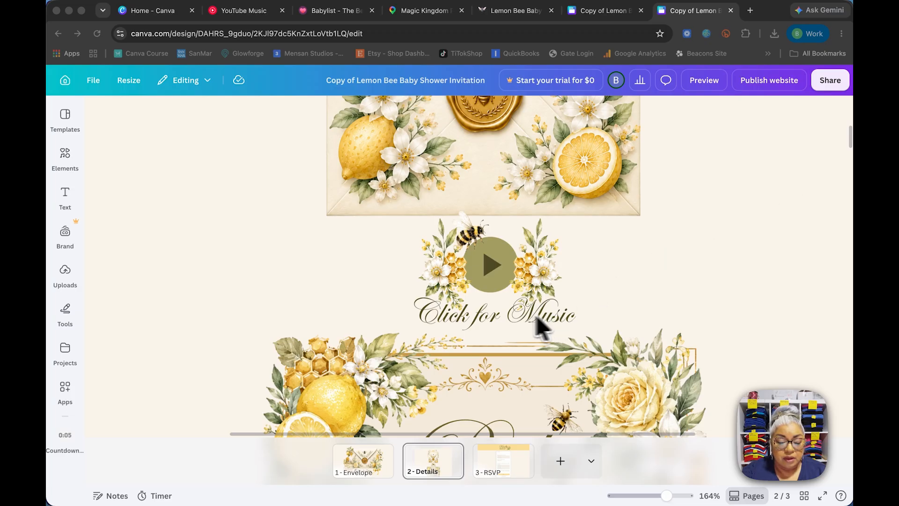
click(486, 265)
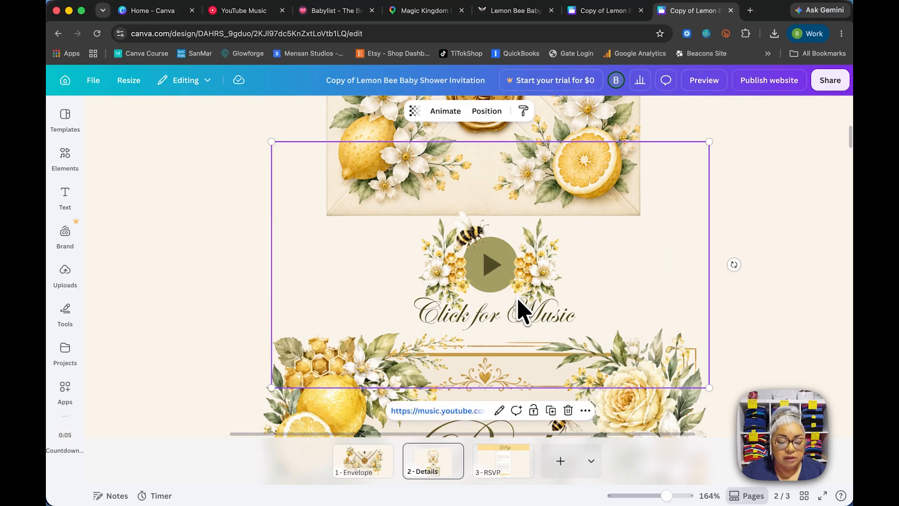
click(500, 411)
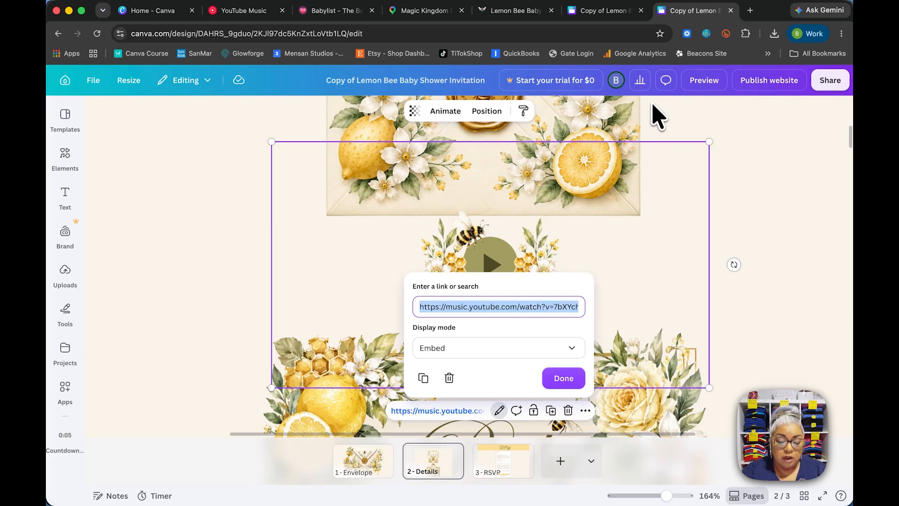
key(BackSpace)
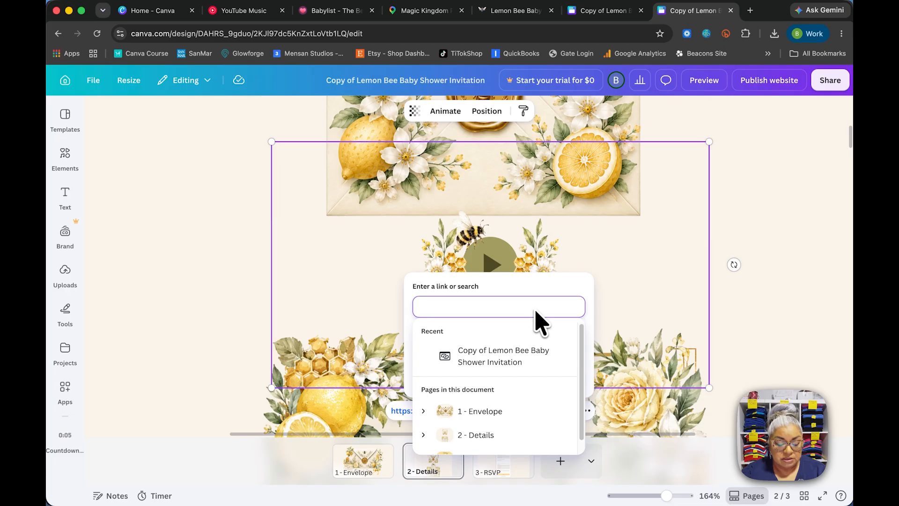
key(super+v)
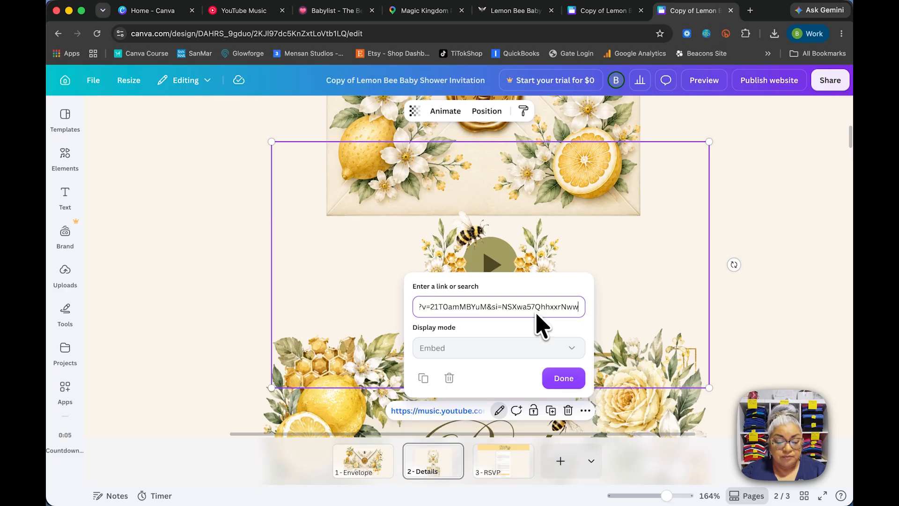
click(568, 380)
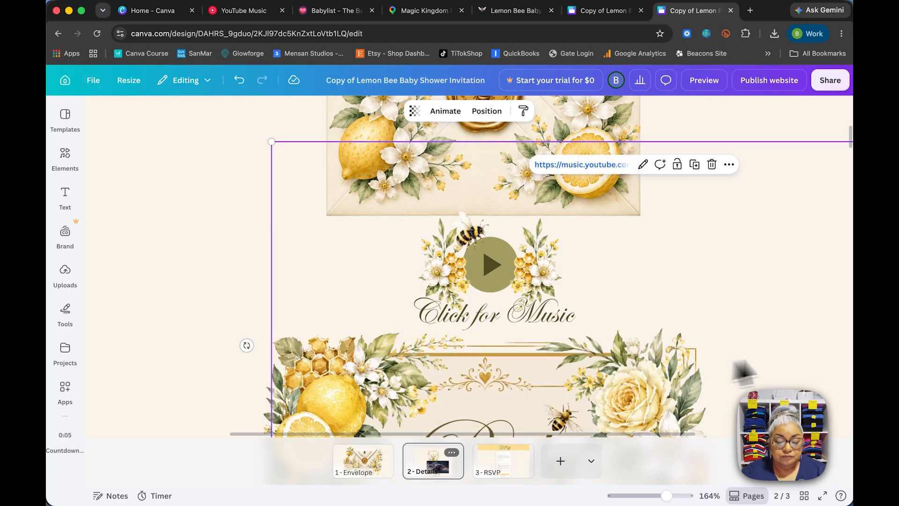
Move the embedded Baby Mine video up over the envelope artwork and set its transparency to 29
scroll(532, 303, down, 6)
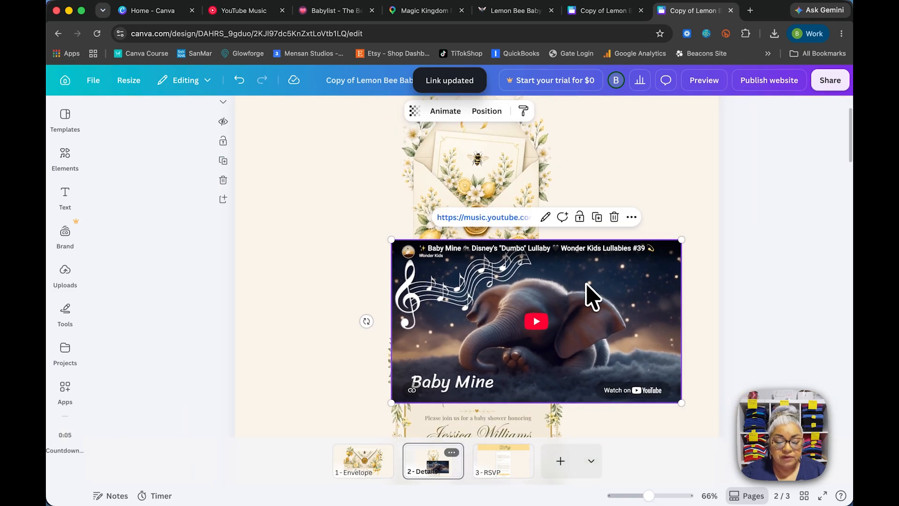
mouse_move(587, 286)
mouse_down()
mouse_move(541, 339)
mouse_move(525, 344)
mouse_move(527, 182)
mouse_up()
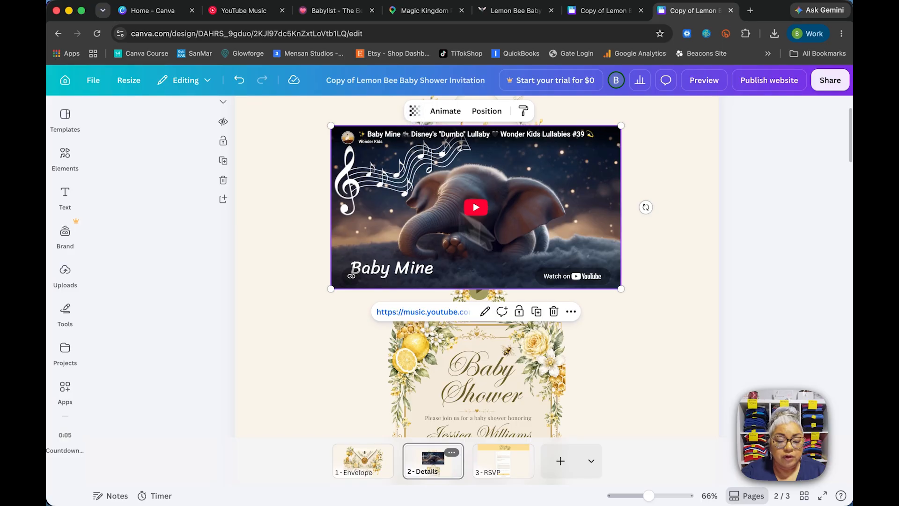
click(678, 290)
click(588, 164)
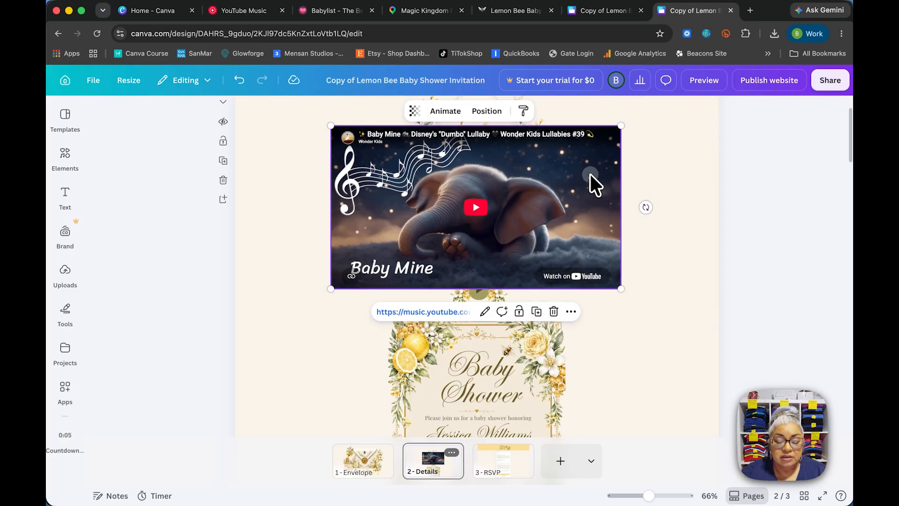
click(414, 112)
drag(433, 156, 383, 155)
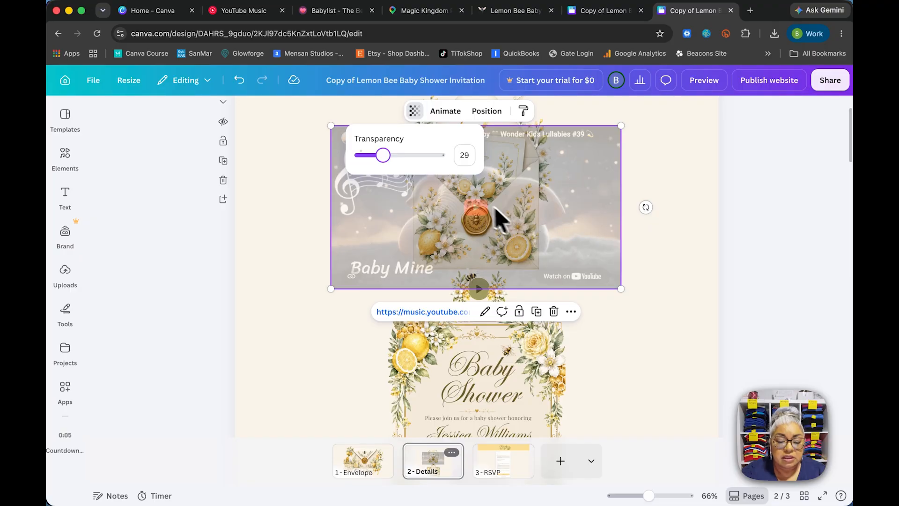
click(634, 322)
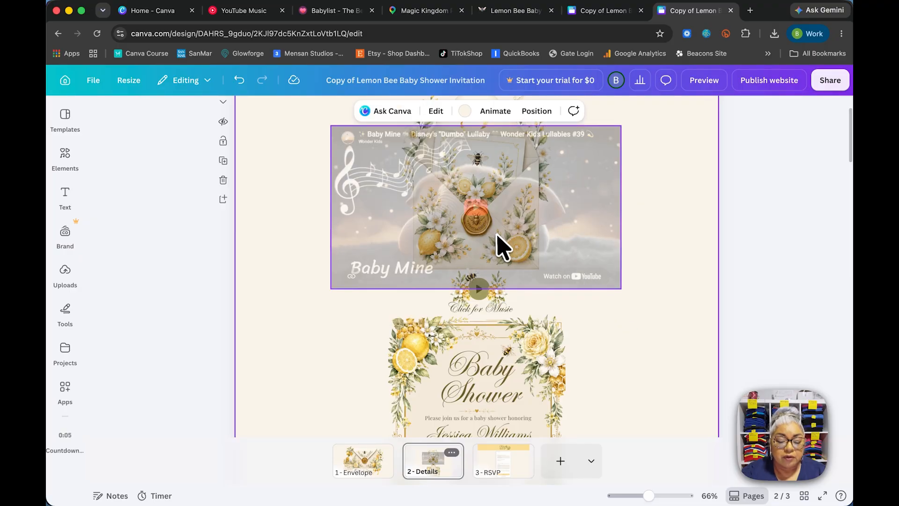
Shrink the Baby Mine video and position it so its play button sits exactly over the Click for Music play button
scroll(497, 234, up, 5)
scroll(486, 199, down, 2)
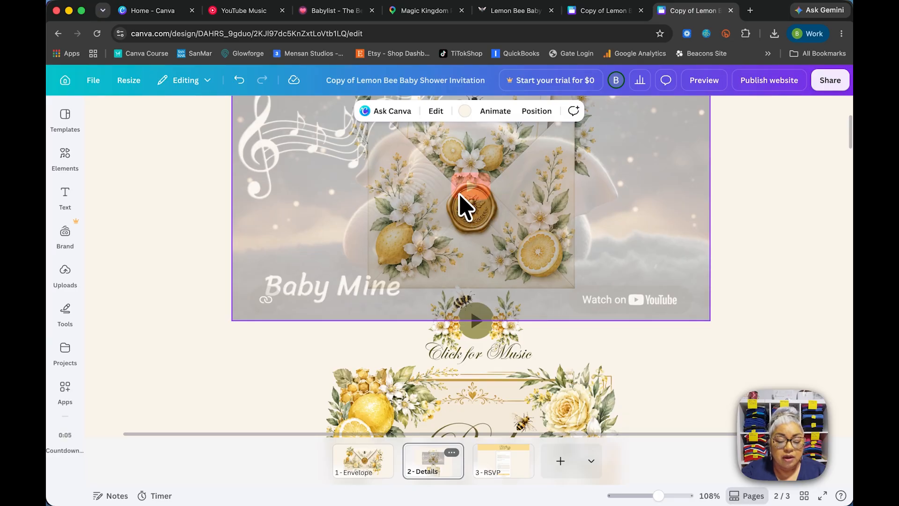
drag(614, 183, 621, 317)
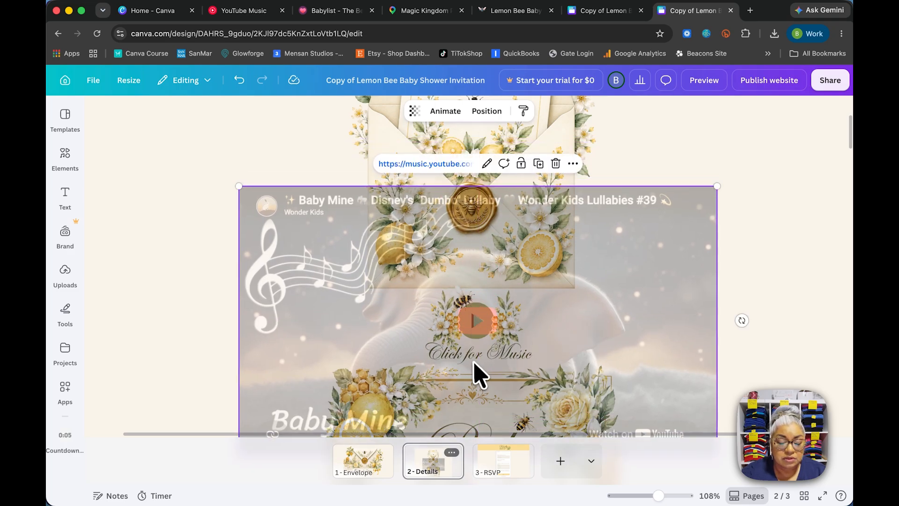
scroll(550, 334, down, 3)
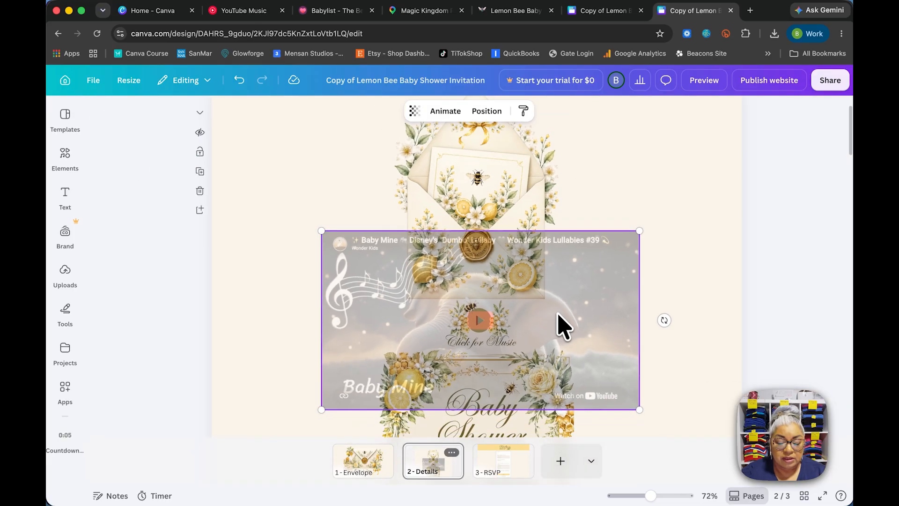
drag(635, 406, 584, 374)
drag(524, 314, 552, 328)
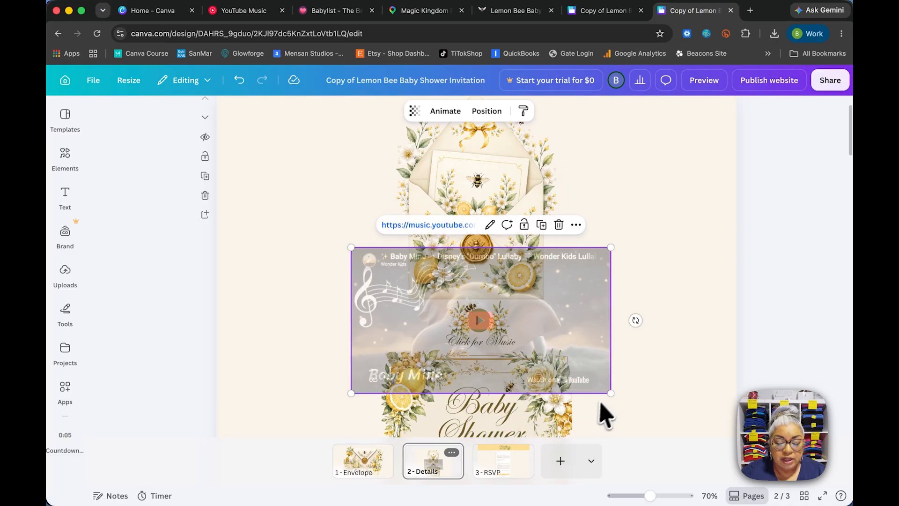
drag(610, 393, 589, 376)
drag(544, 347, 547, 349)
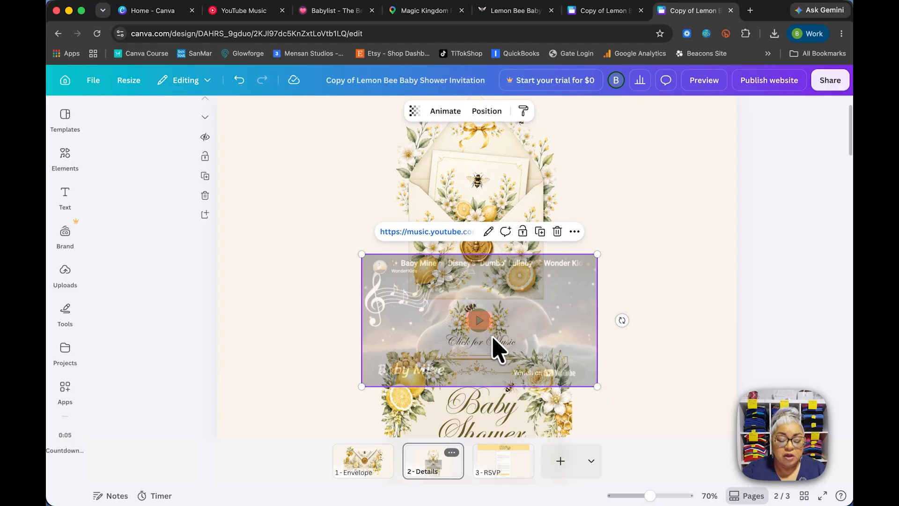
Set the Baby Mine video's transparency to 0 and deselect it
click(416, 114)
drag(421, 152, 342, 156)
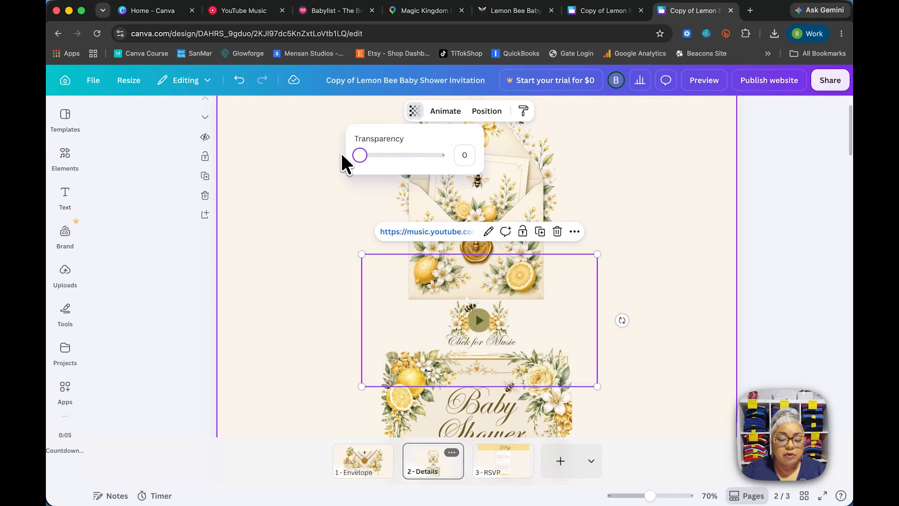
click(315, 276)
scroll(627, 346, down, 1)
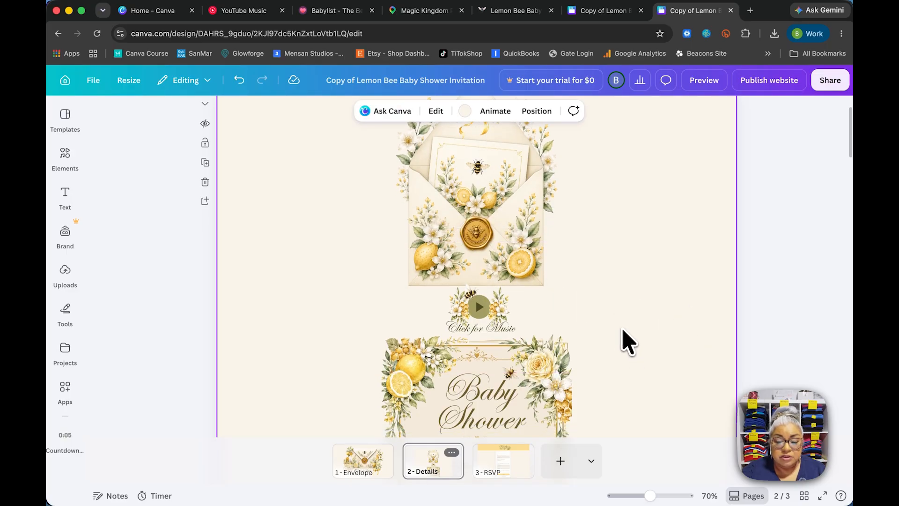
scroll(655, 318, up, 2)
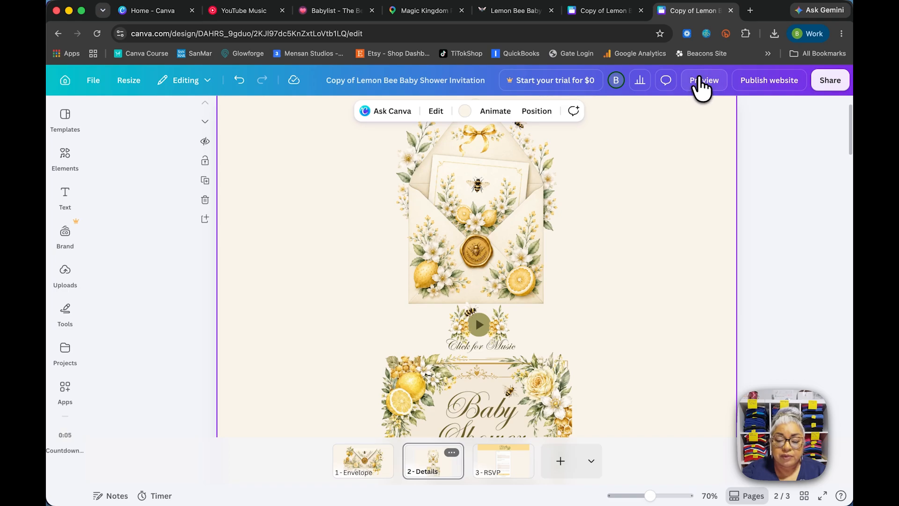
Preview the website in mobile view and test its Click to Open envelope and Click for Music player
click(700, 81)
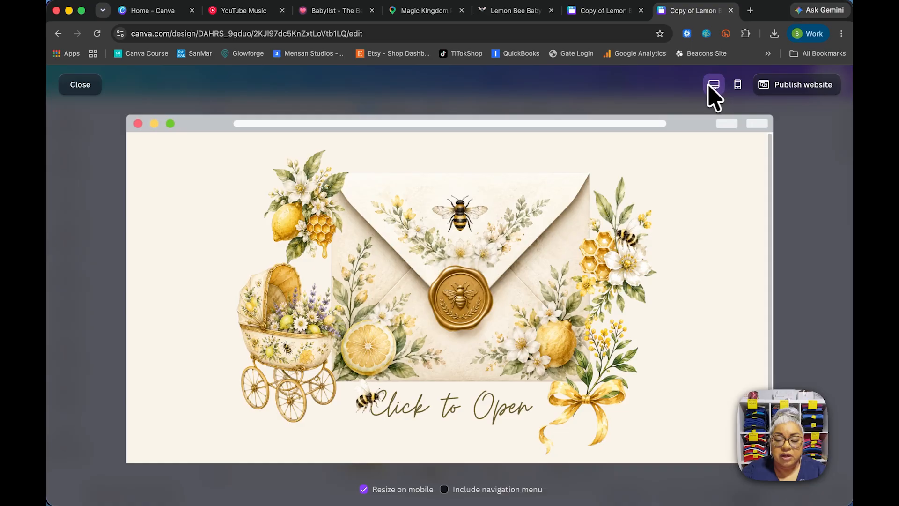
click(738, 87)
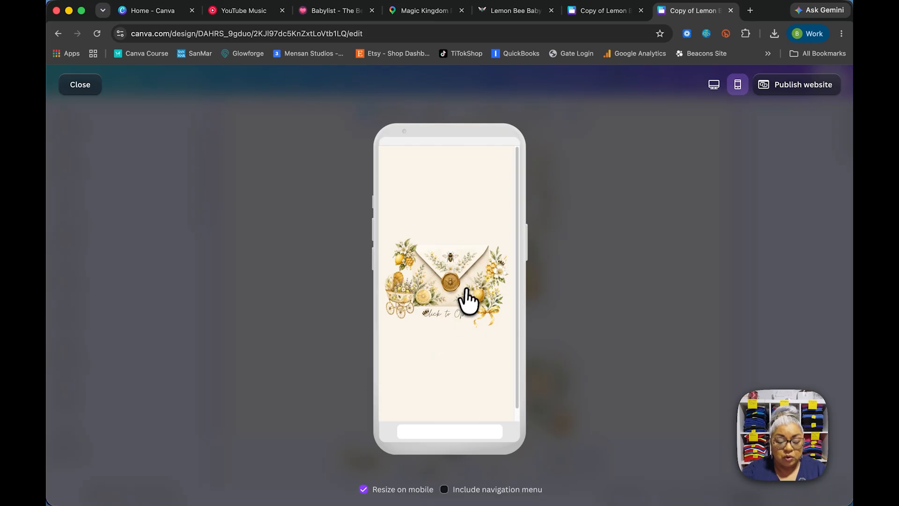
click(452, 322)
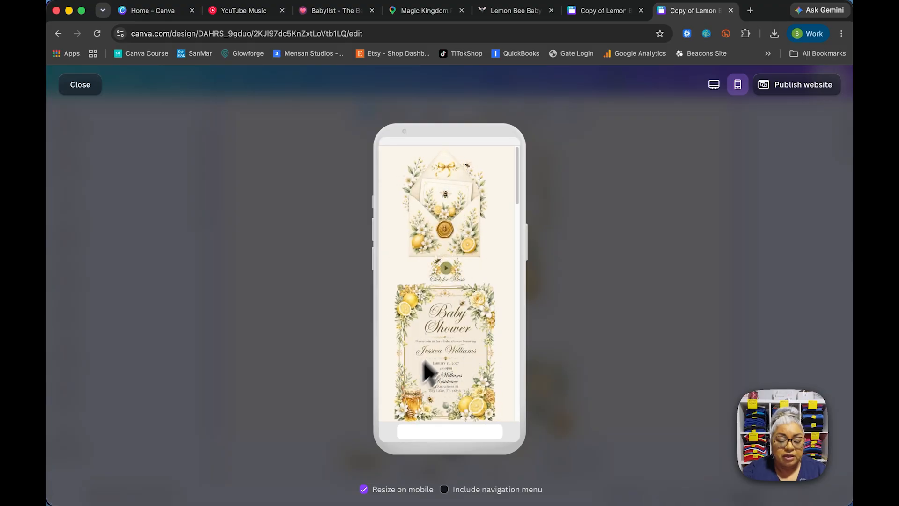
click(445, 268)
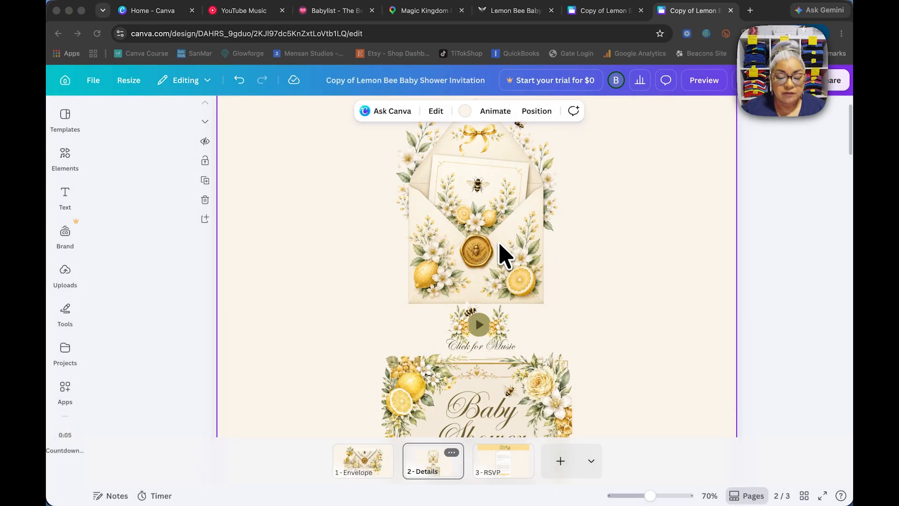
Examine the Baby Shower invitation card on the Details page, including its floral frame and event wording
scroll(518, 260, down, 5)
scroll(531, 278, down, 3)
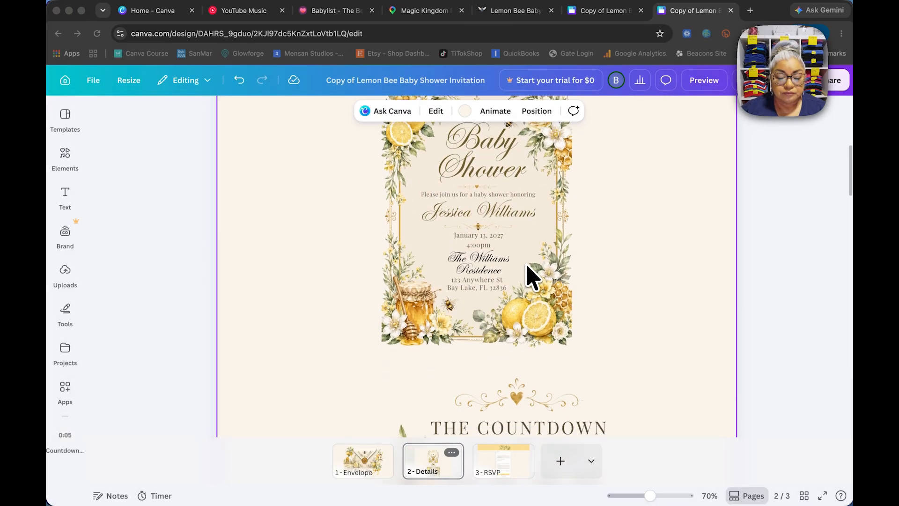
scroll(533, 271, up, 2)
scroll(515, 281, down, 1)
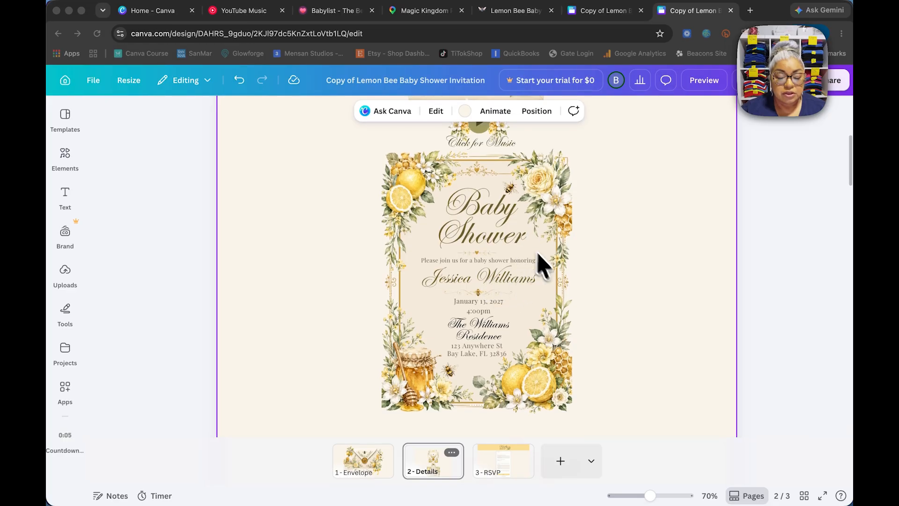
click(376, 190)
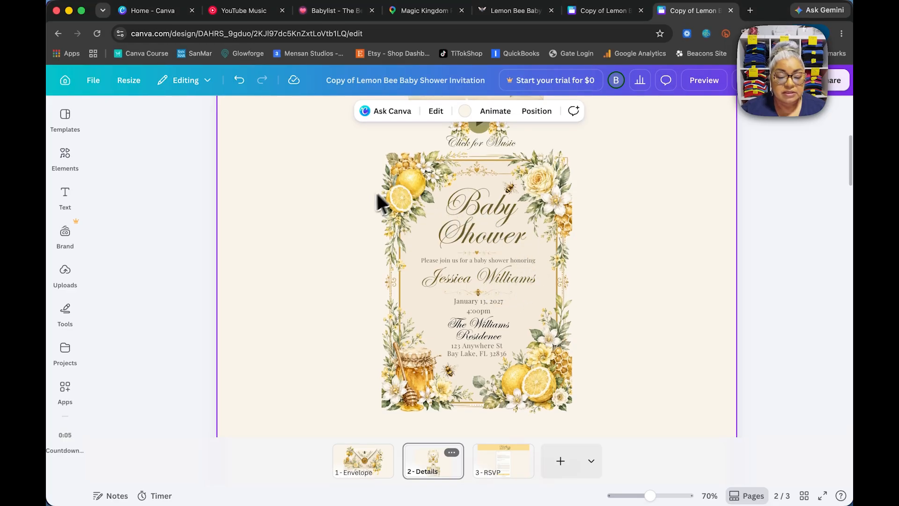
drag(394, 200, 368, 225)
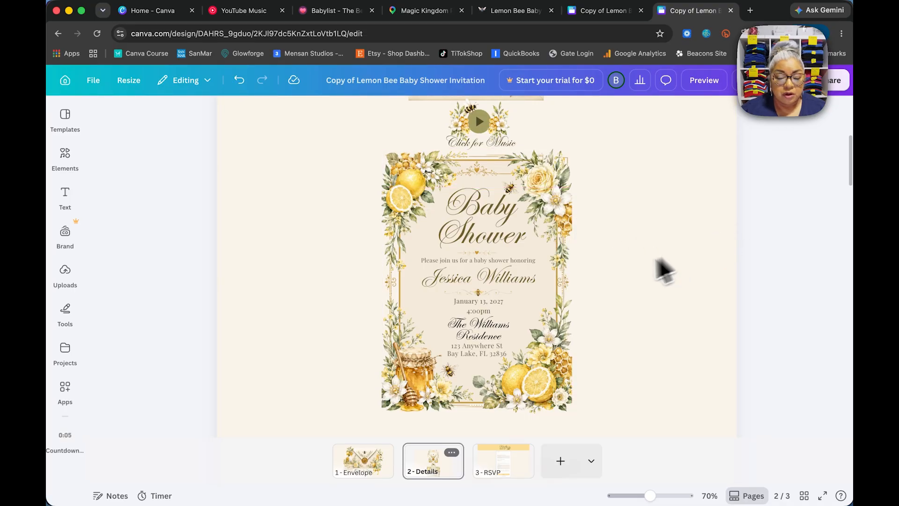
scroll(552, 201, up, 5)
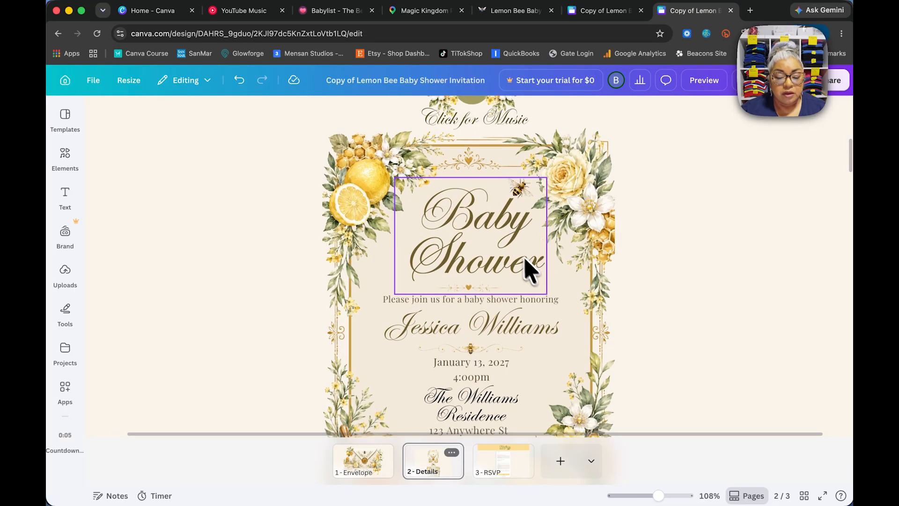
scroll(527, 267, down, 2)
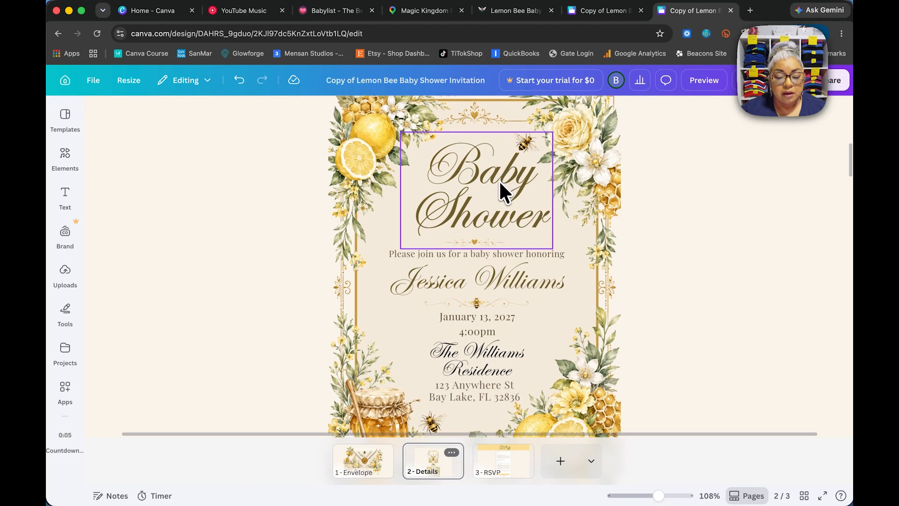
Inspect the card's text boxes, selecting the Baby Shower heading and the honoree's name, and review the date, time and venue lines
click(499, 182)
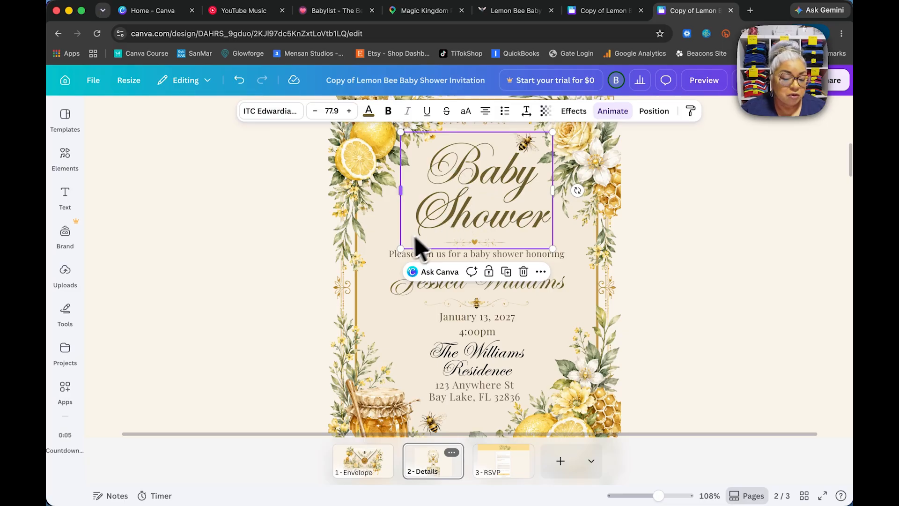
click(654, 309)
scroll(519, 311, down, 1)
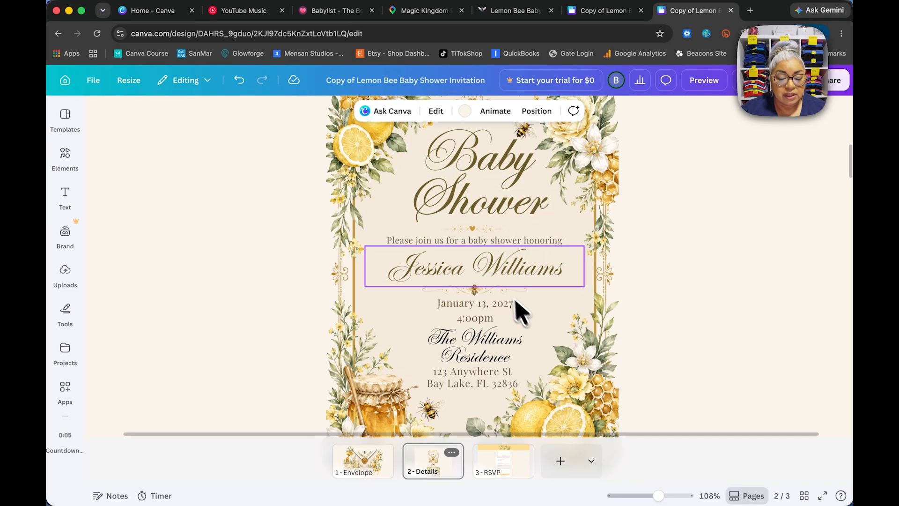
scroll(496, 291, down, 2)
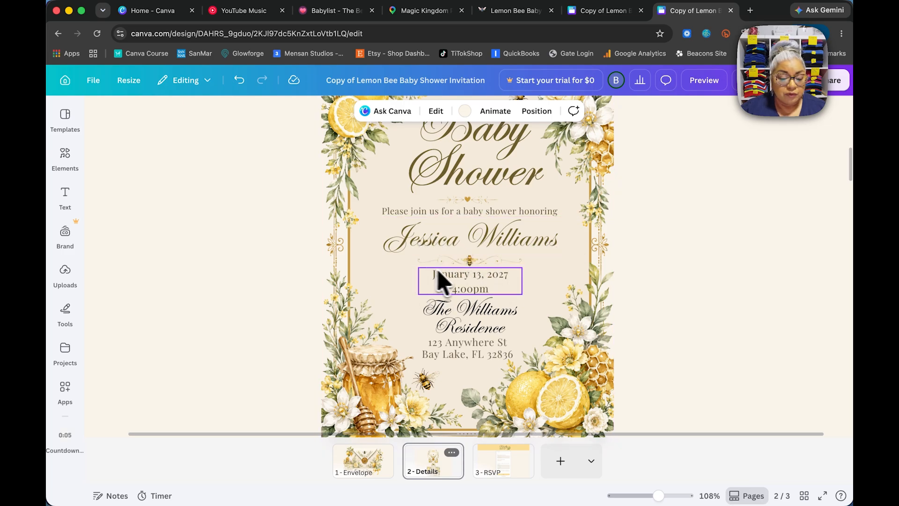
scroll(482, 267, down, 2)
scroll(527, 224, up, 1)
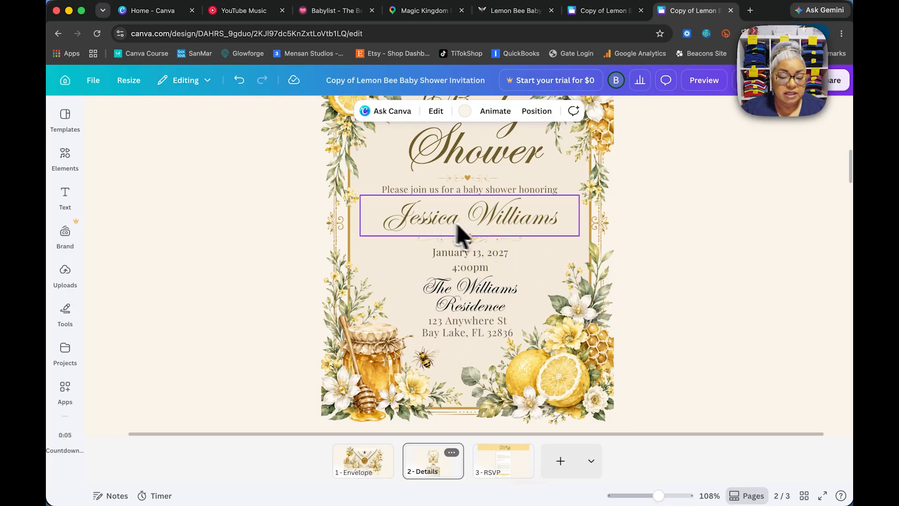
double_click(435, 233)
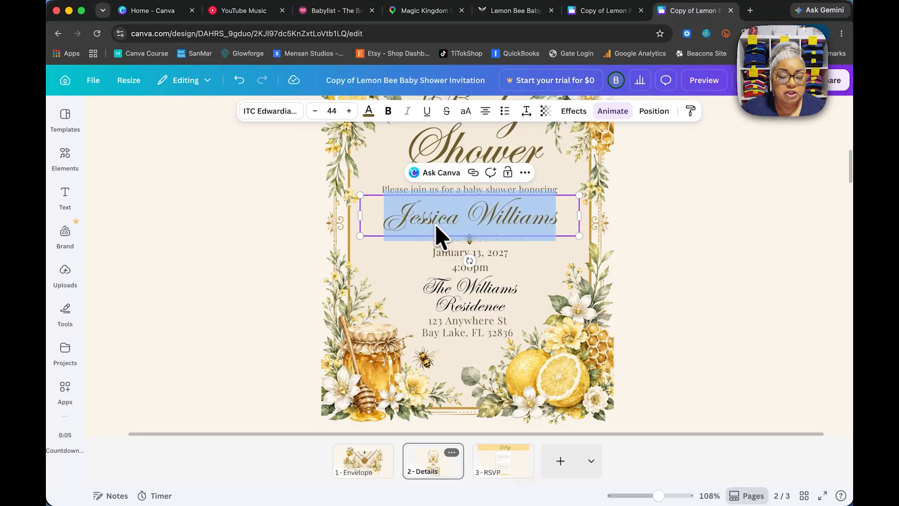
click(527, 283)
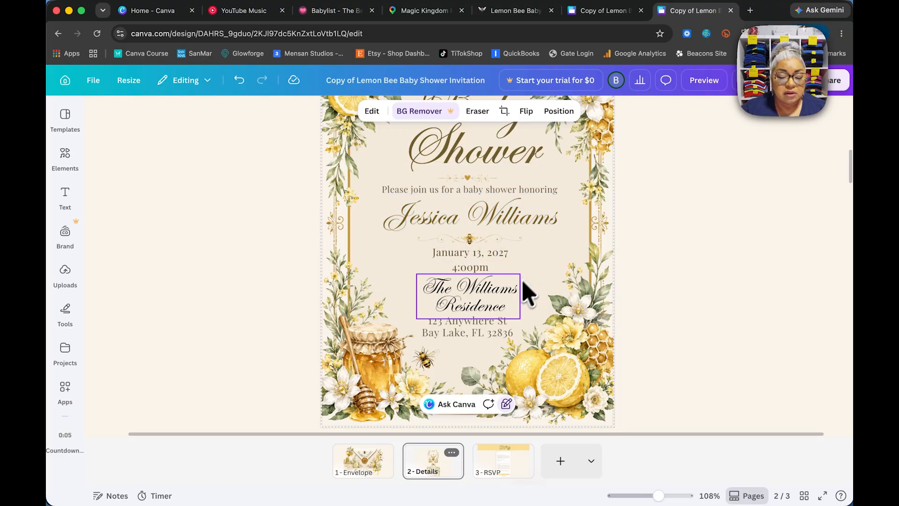
Replace the honoree's first name on the Details page's invitation card with the new first name, keeping the surname
click(451, 227)
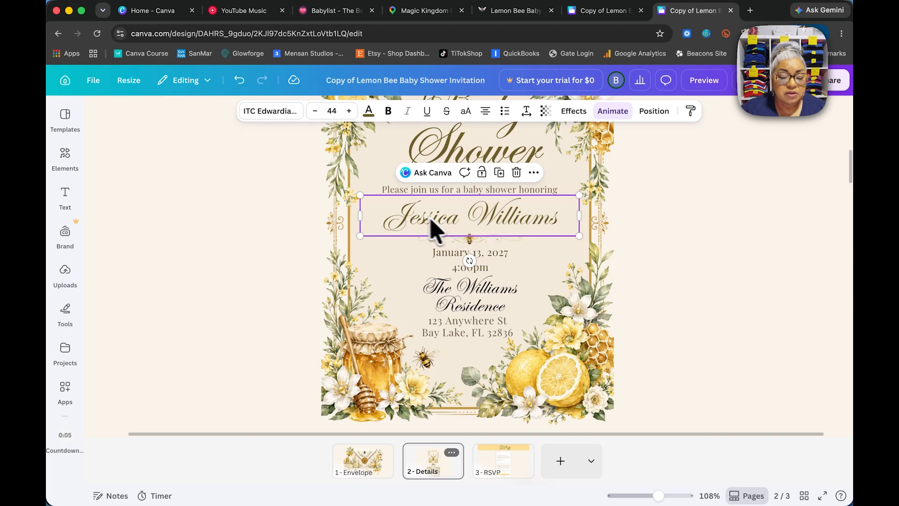
click(416, 214)
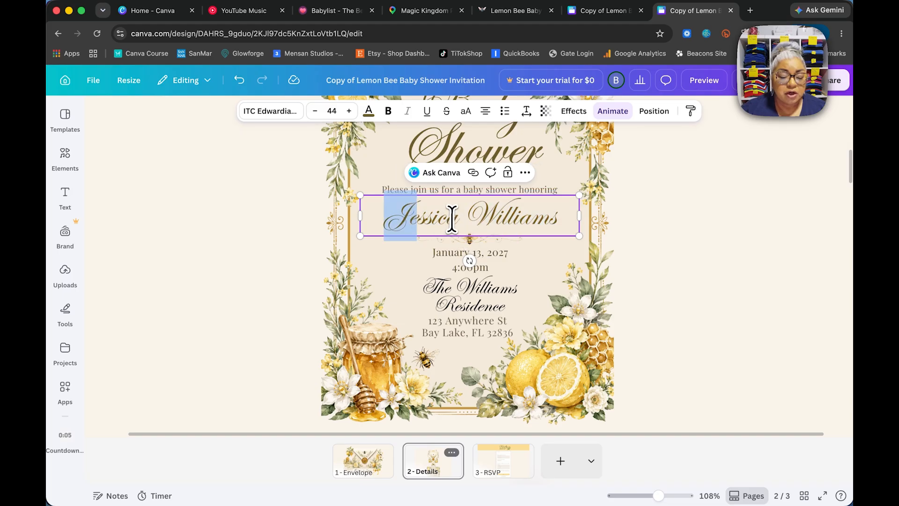
drag(456, 218, 377, 217)
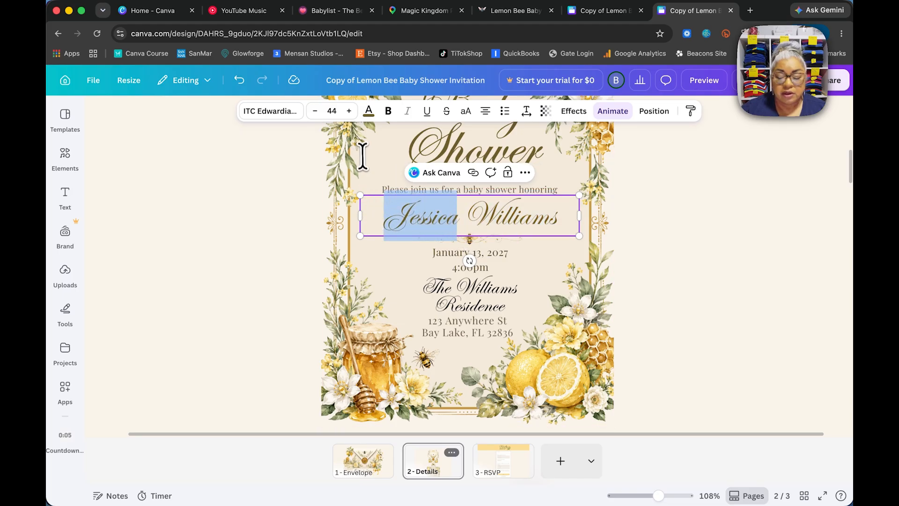
text(S)
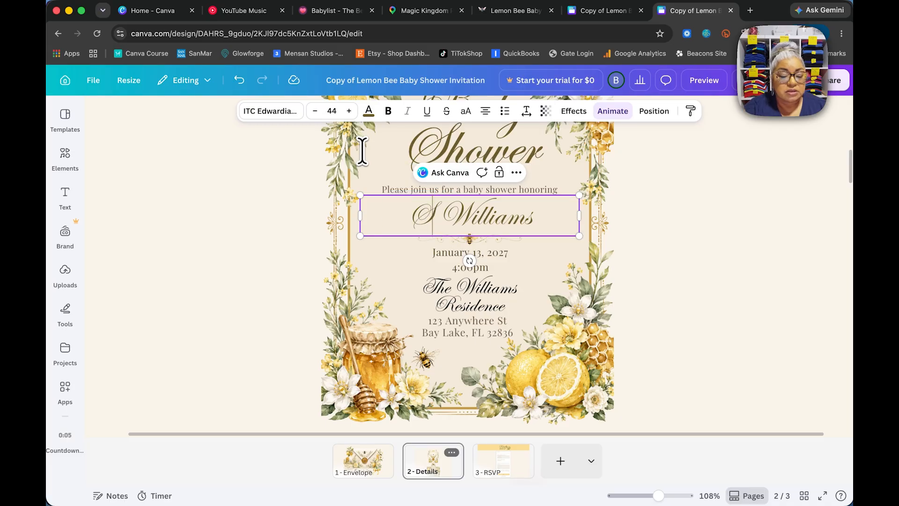
text(helby)
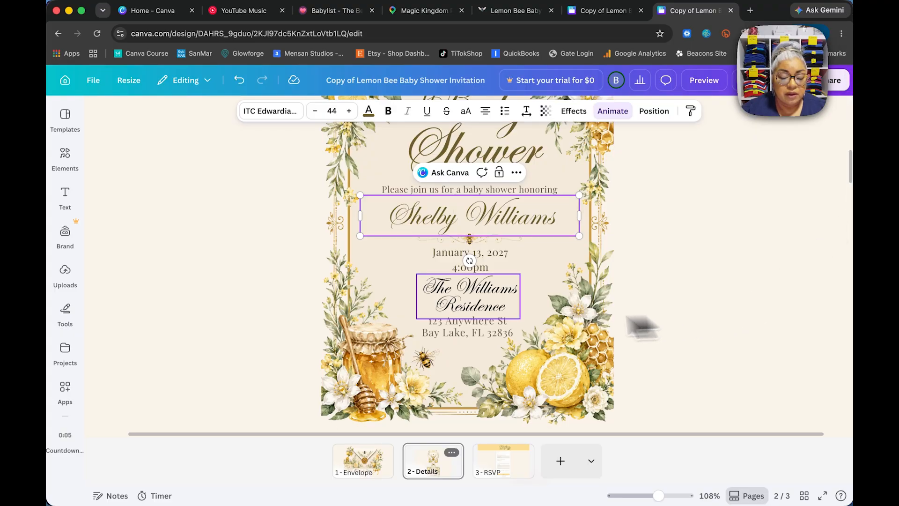
Set the event time beneath the date on the invitation card to 5:00pm
click(443, 270)
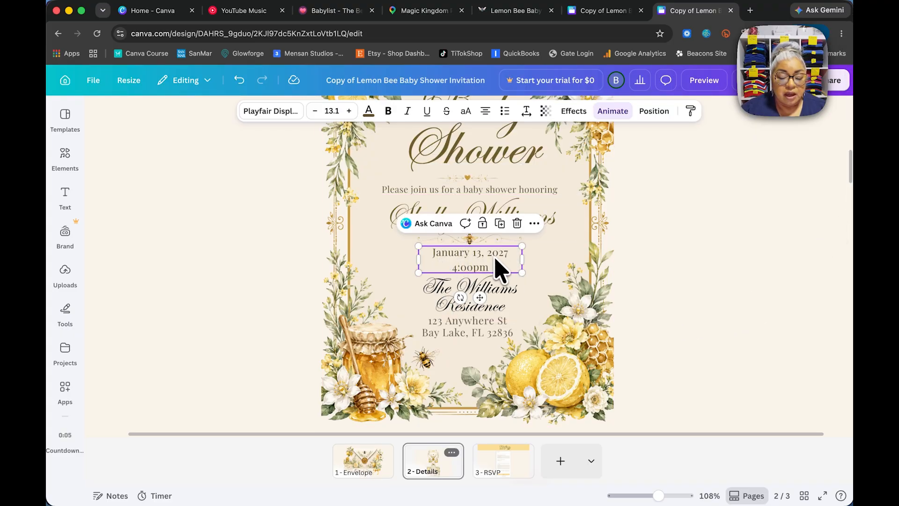
drag(456, 270, 432, 252)
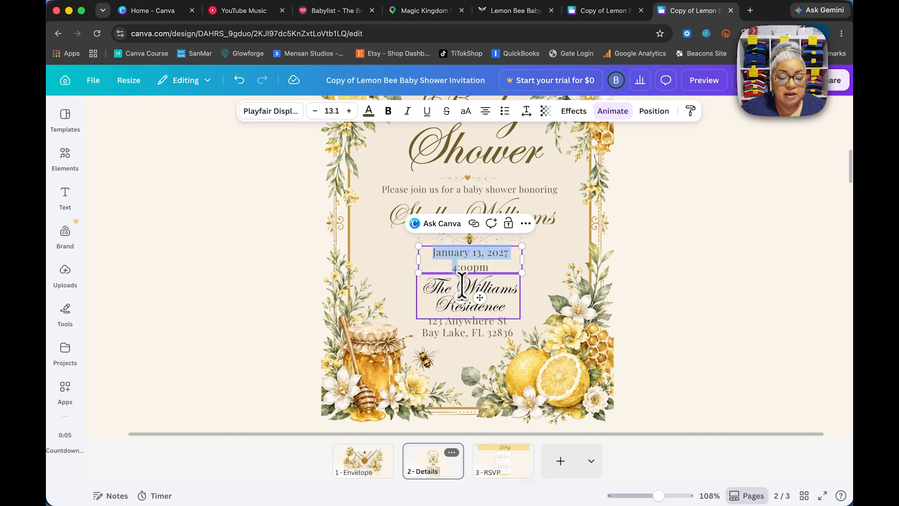
text(5)
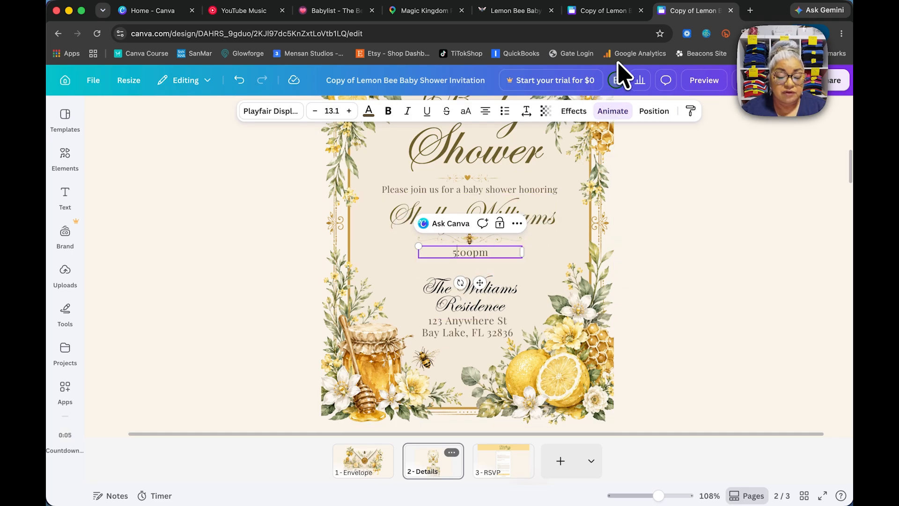
key(super+z)
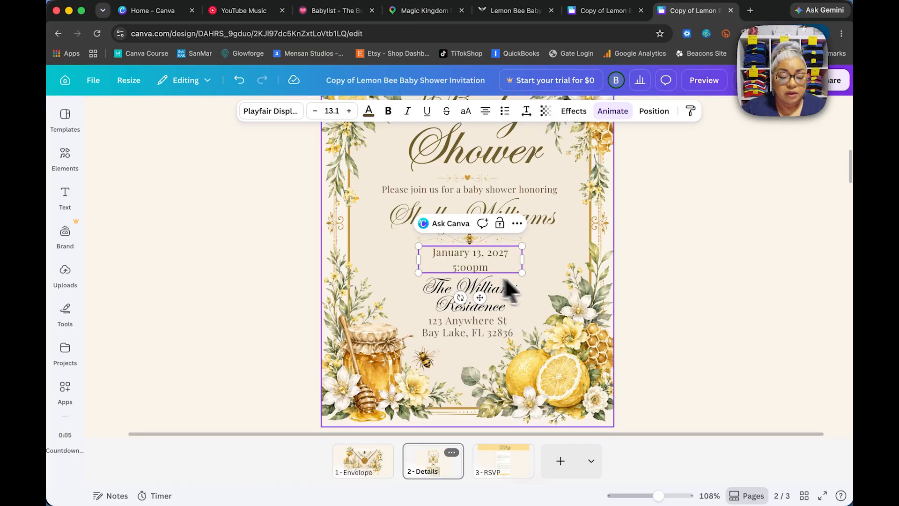
click(539, 283)
Inspect the text boxes holding the residence name and the address on the invitation card
scroll(512, 305, down, 3)
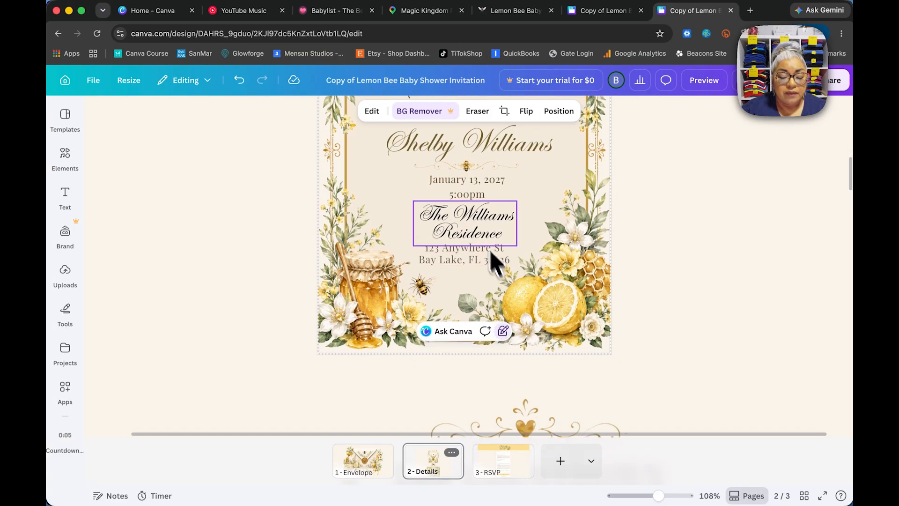
click(488, 220)
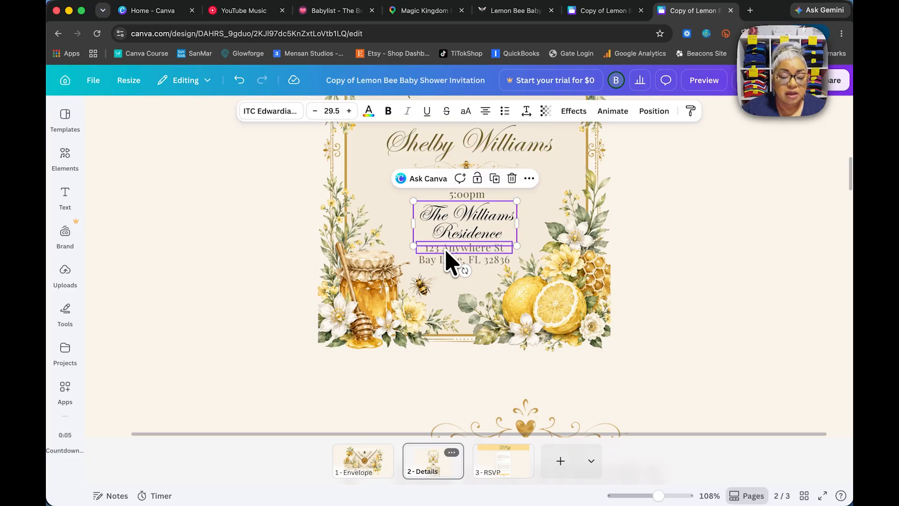
click(448, 250)
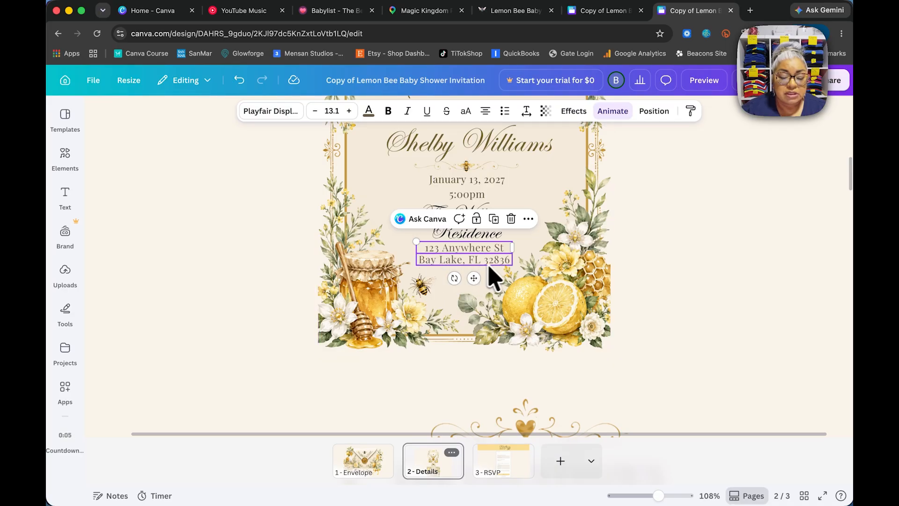
click(537, 209)
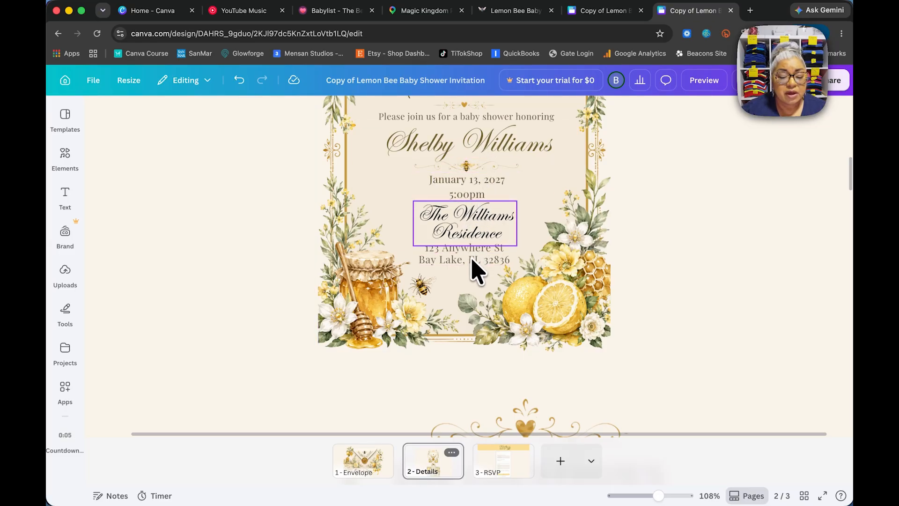
Browse the document fonts for the residence name text, preview Tex Gyre Termes on it, and leave the font list
click(470, 214)
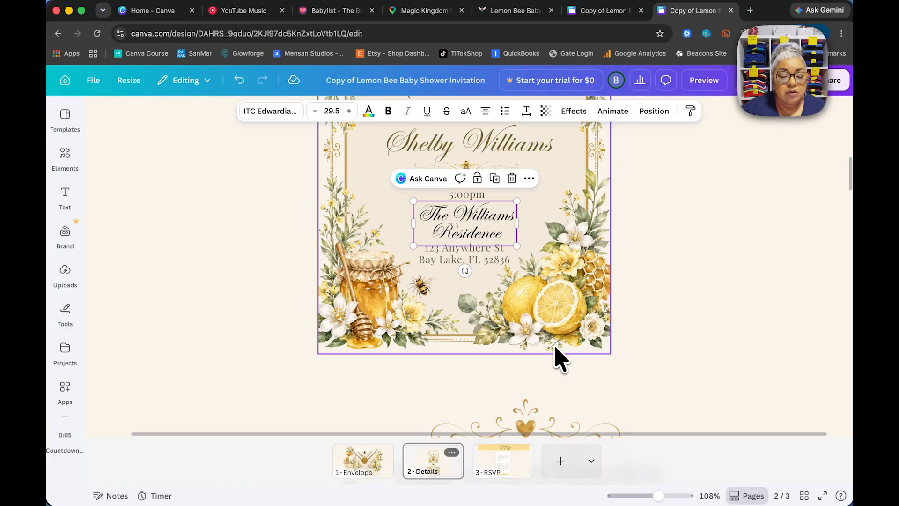
click(277, 112)
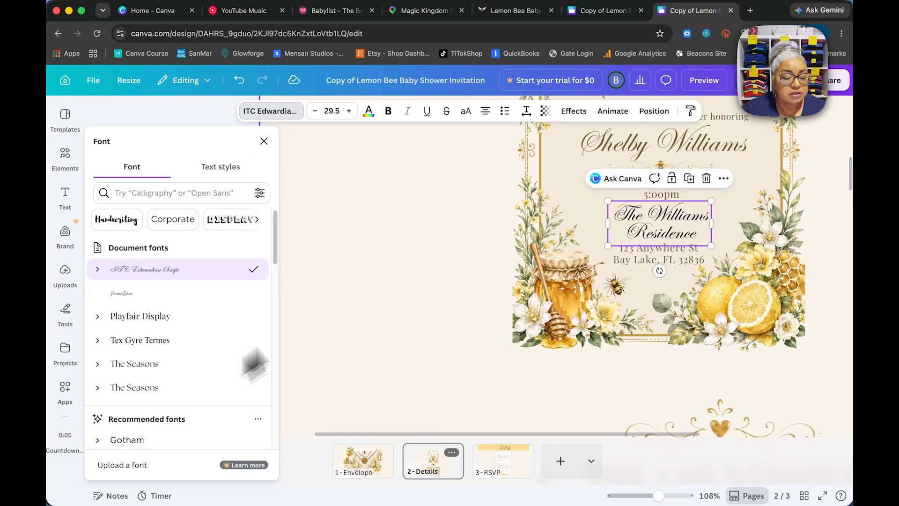
click(395, 265)
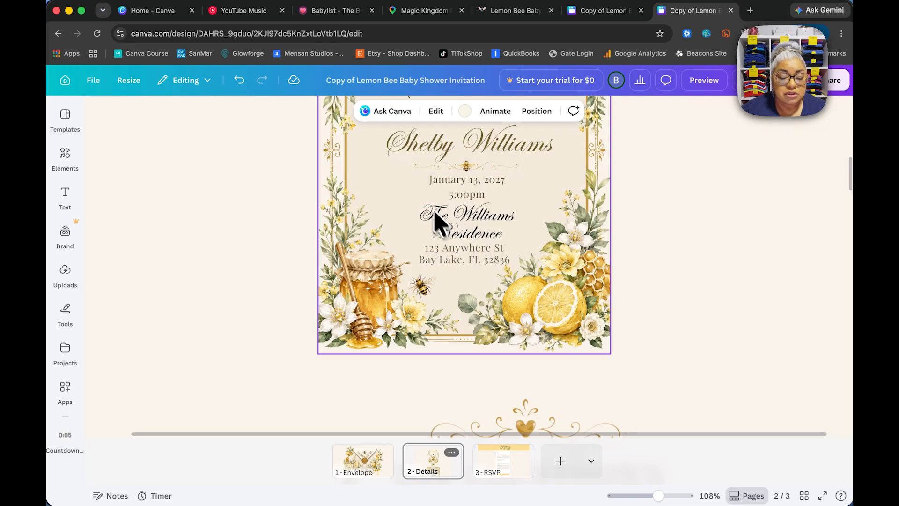
click(465, 224)
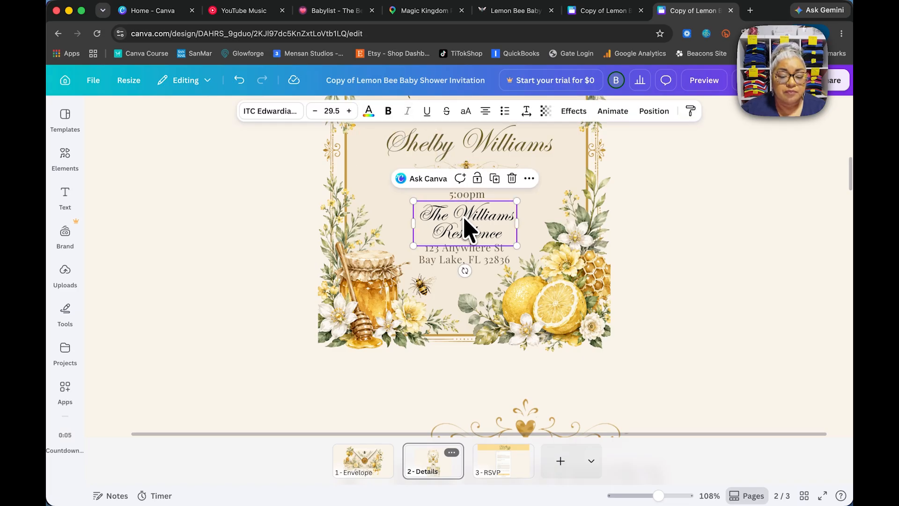
click(277, 111)
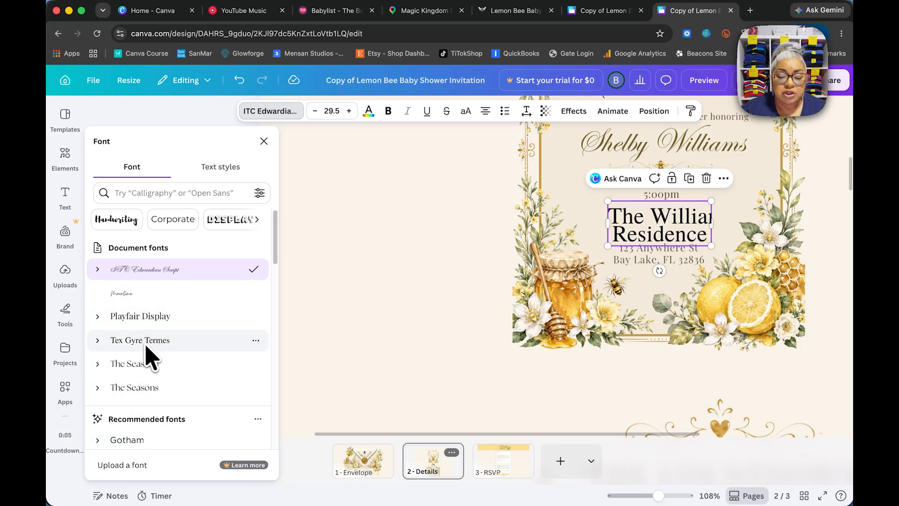
click(365, 294)
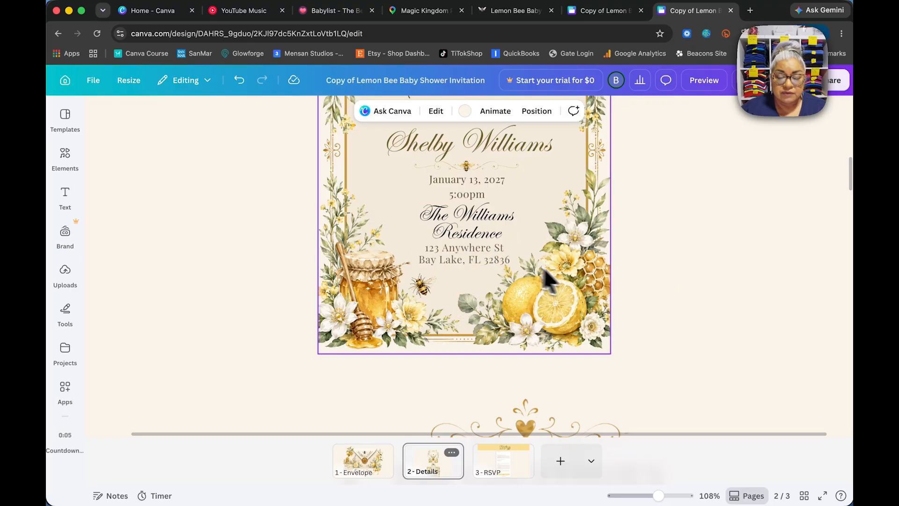
Change the date under Save The Date in The Countdown section to October 31, 2026
scroll(538, 270, up, 4)
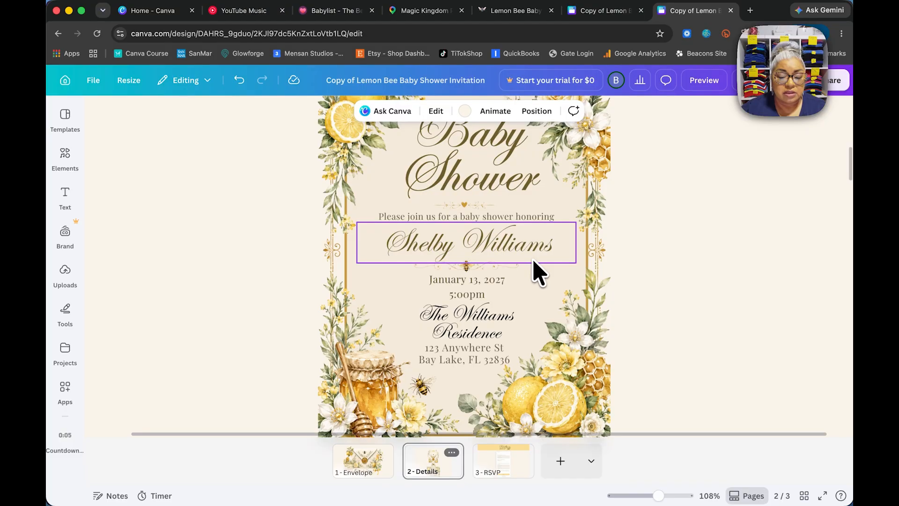
scroll(520, 267, down, 3)
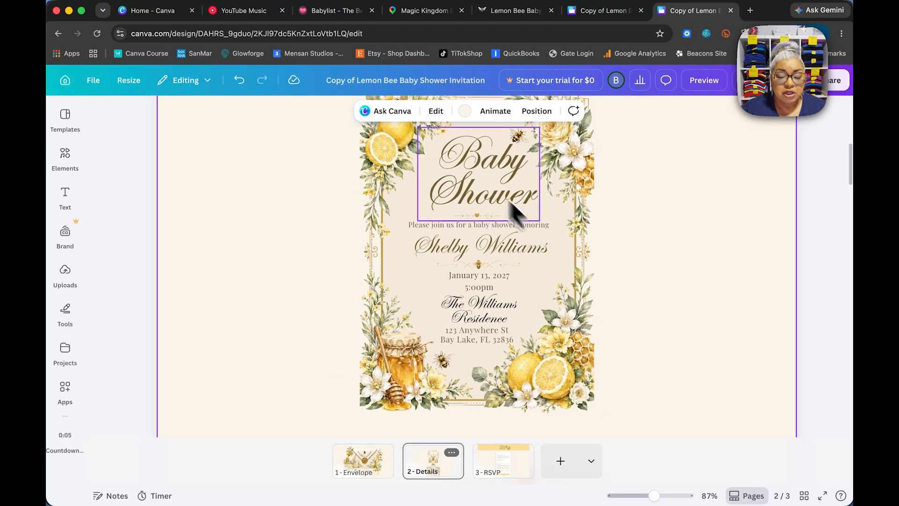
scroll(515, 237, up, 2)
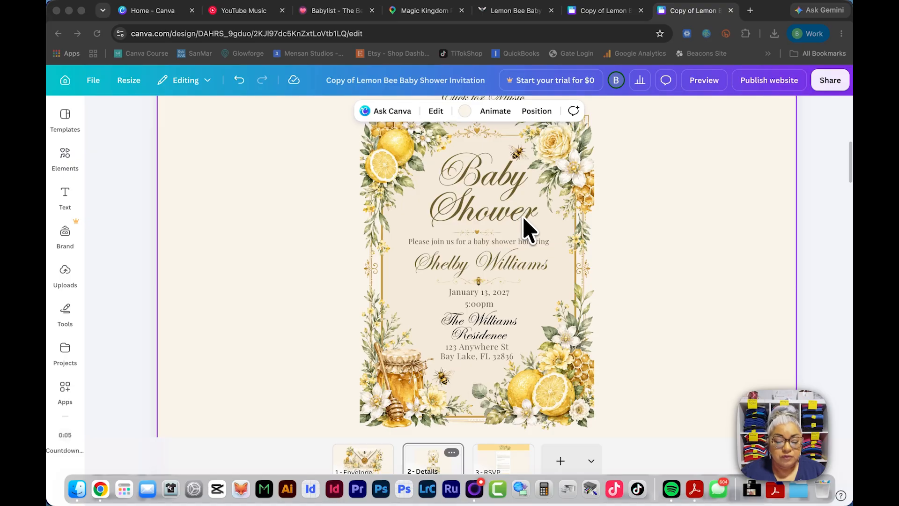
scroll(534, 220, down, 5)
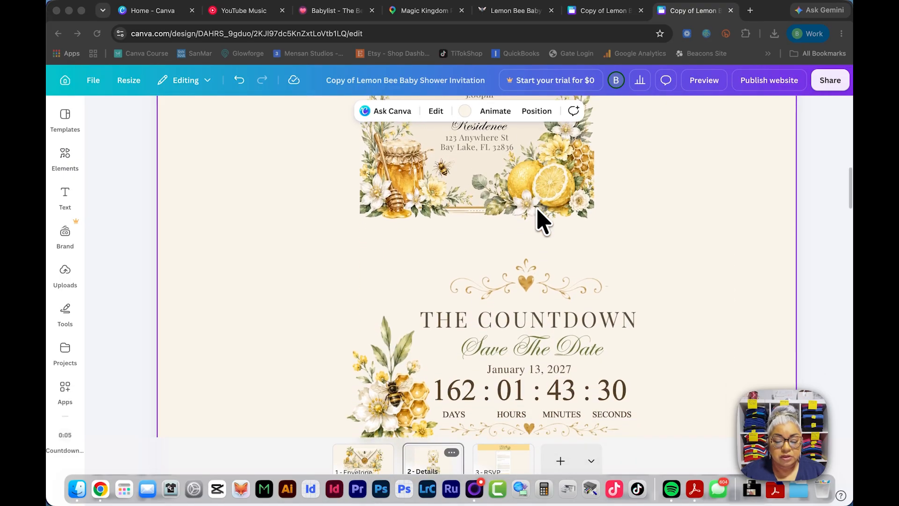
scroll(541, 218, down, 3)
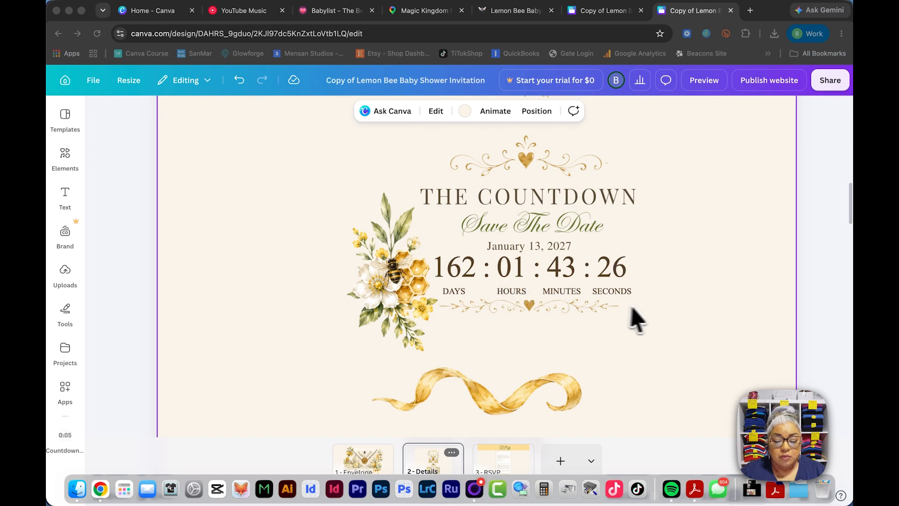
click(521, 251)
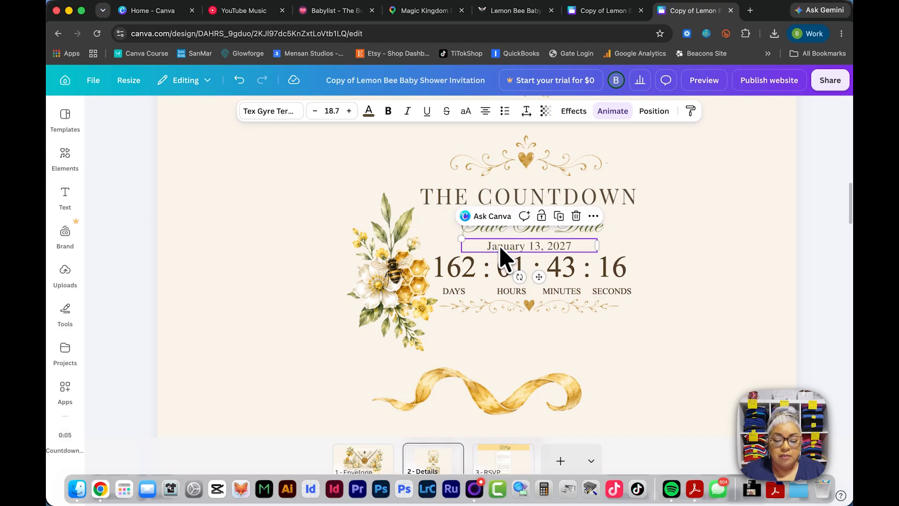
double_click(498, 247)
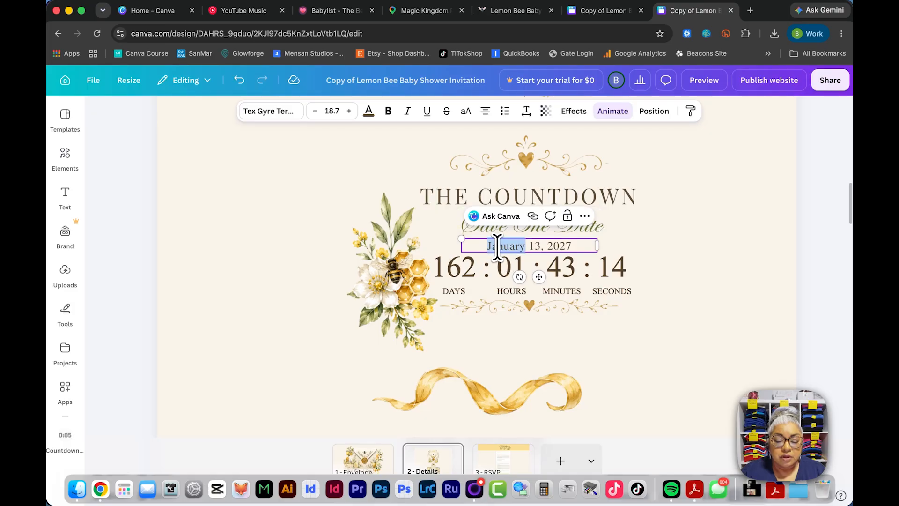
click(489, 247)
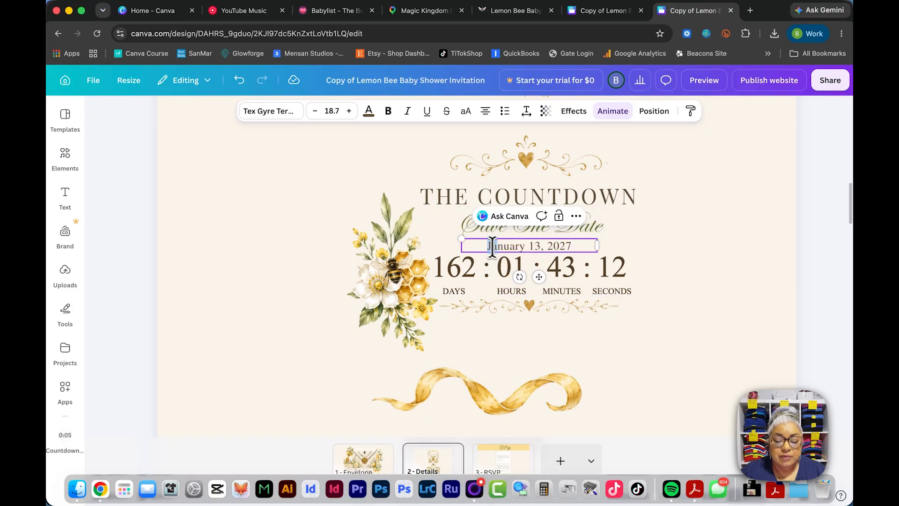
drag(493, 247, 580, 247)
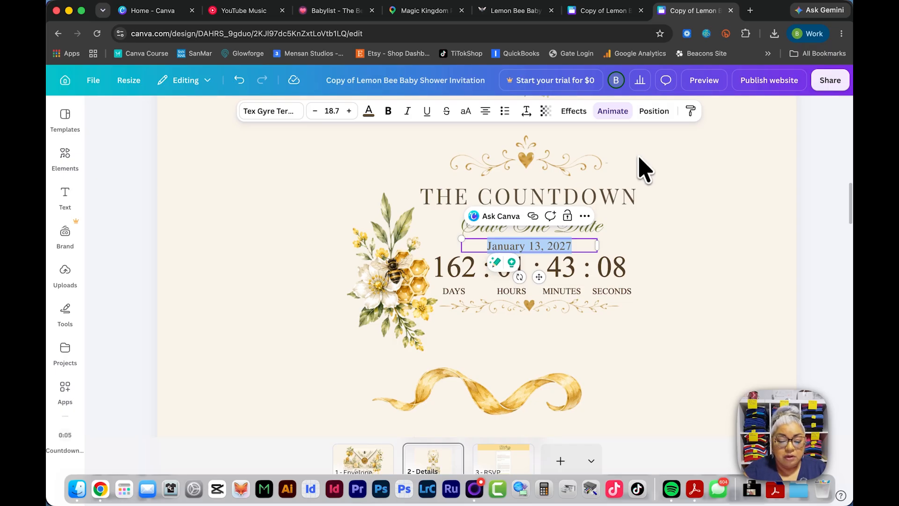
text(October 31,)
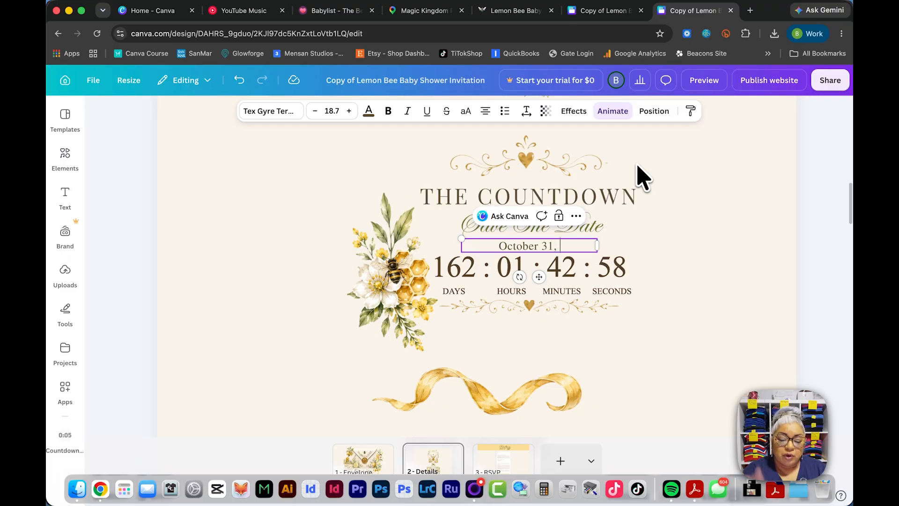
text(202)
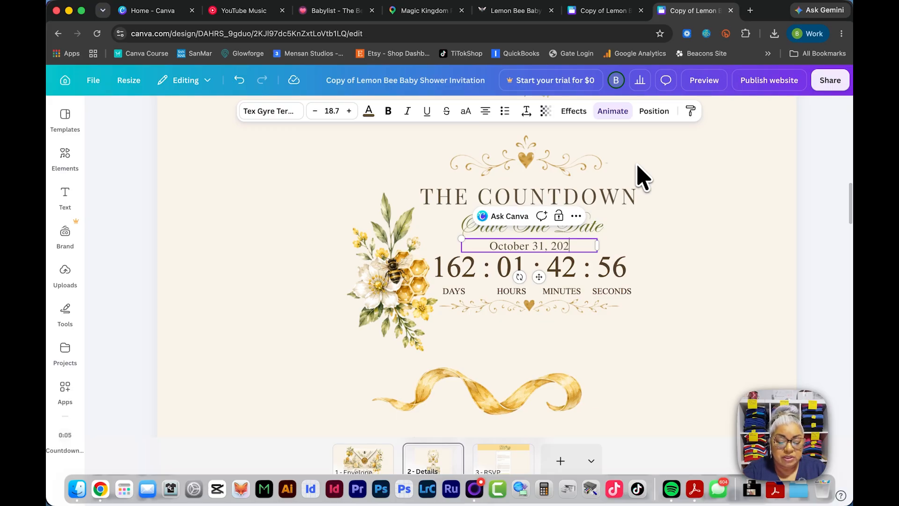
text(6)
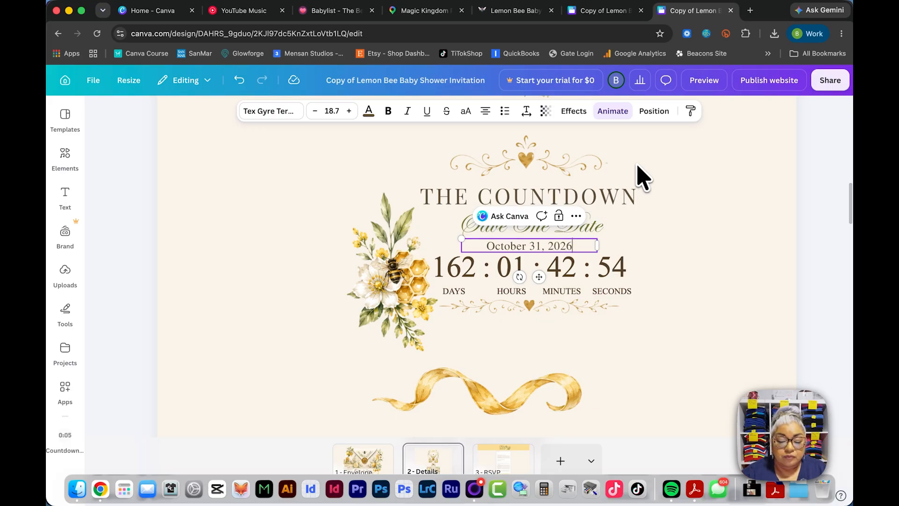
click(609, 327)
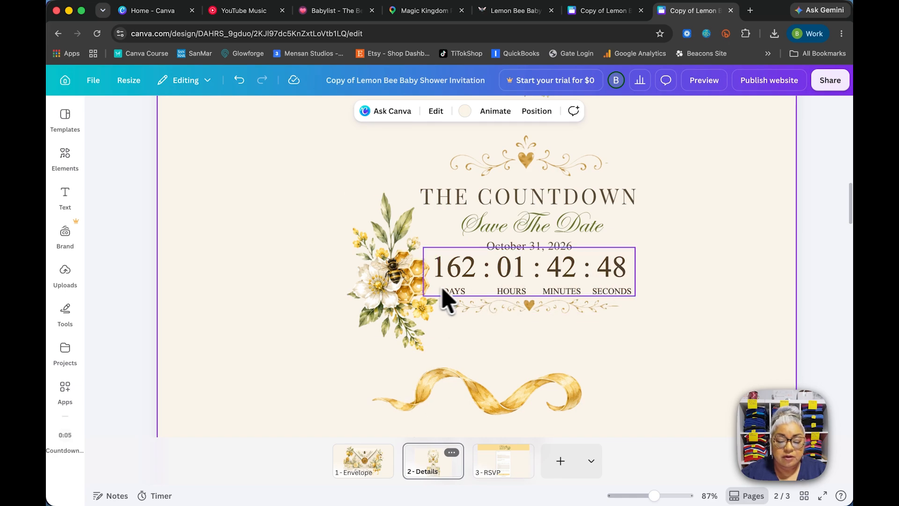
Open the countdown timer's settings and examine its target date, time and timezone options
click(474, 282)
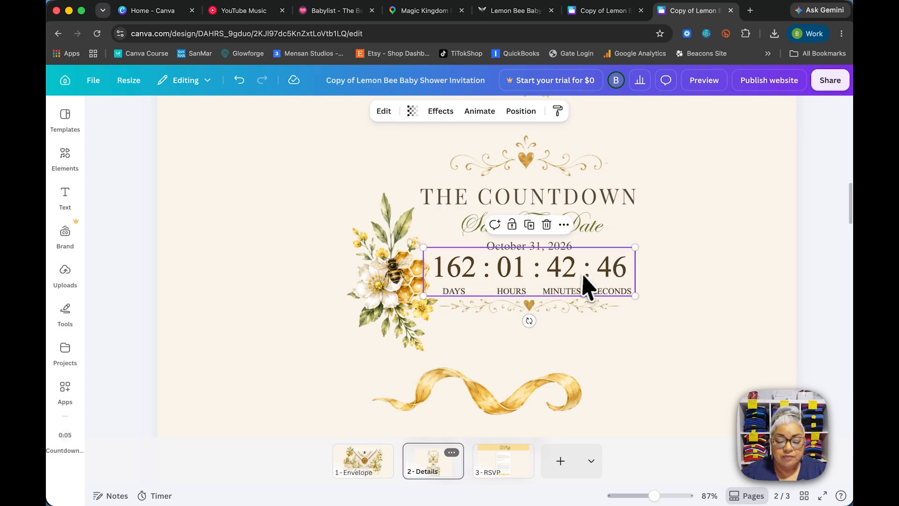
double_click(557, 271)
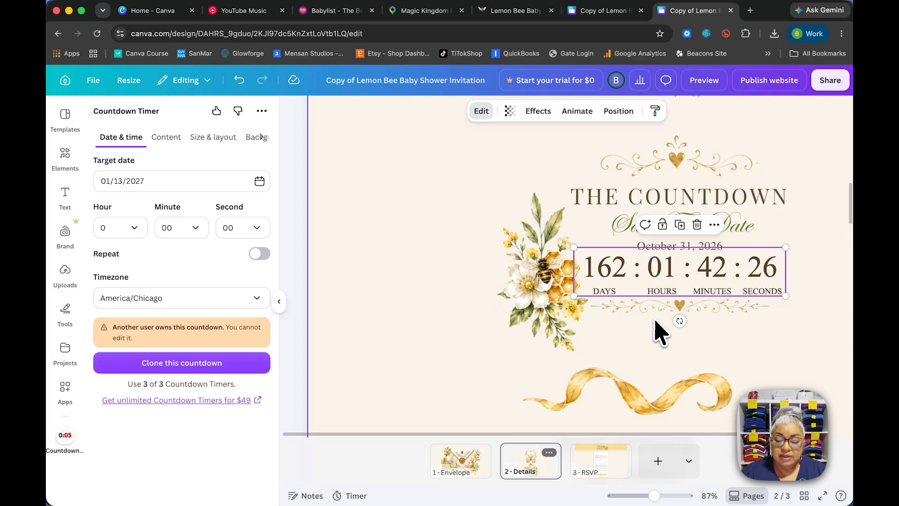
scroll(655, 328, right, 3)
scroll(655, 328, down, 1)
scroll(655, 333, right, 2)
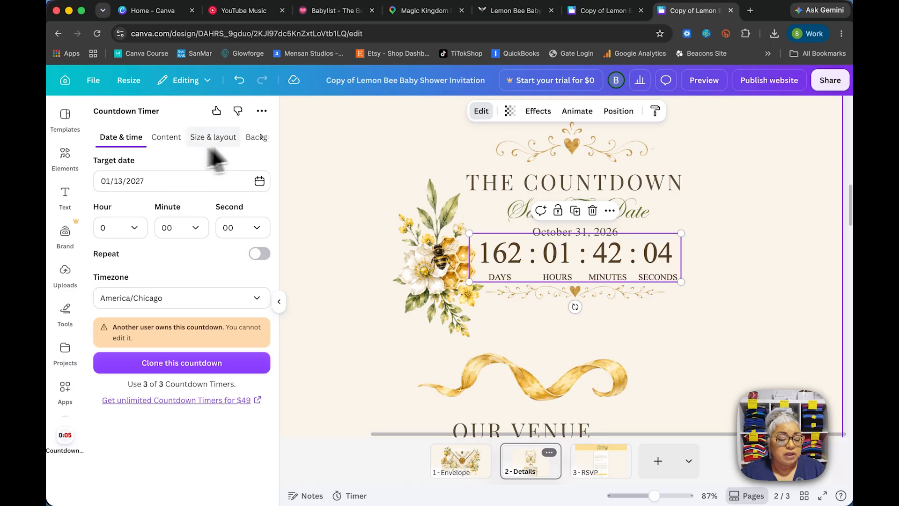
Clone the countdown timer and move the copy up from the RSVP seal to the area just above Our Venue
click(195, 363)
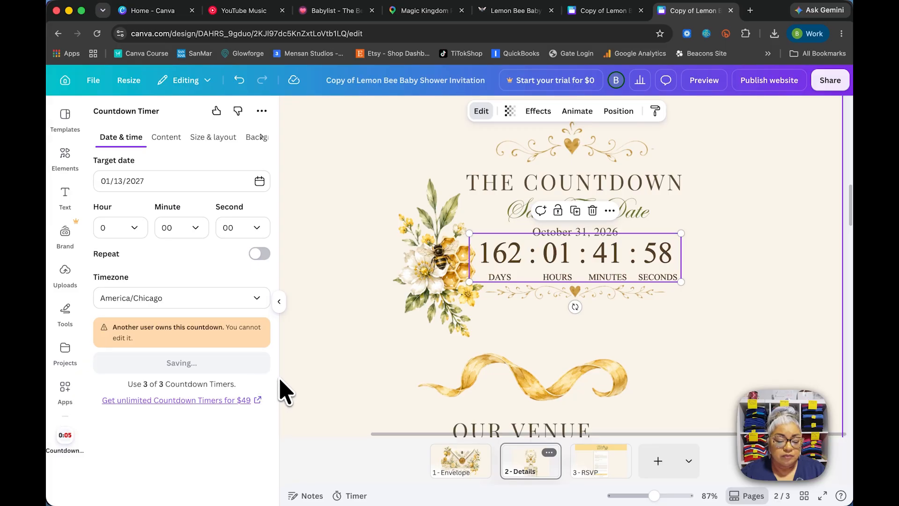
scroll(468, 375, down, 10)
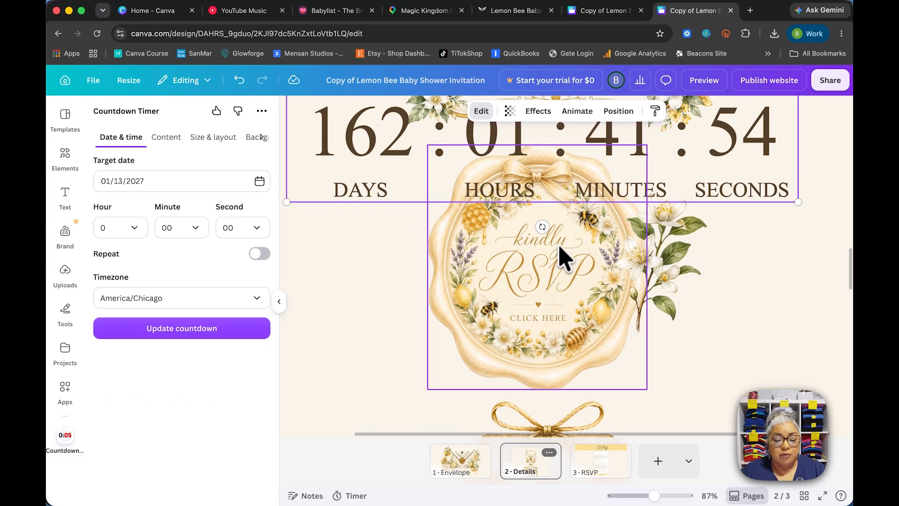
scroll(590, 297, up, 3)
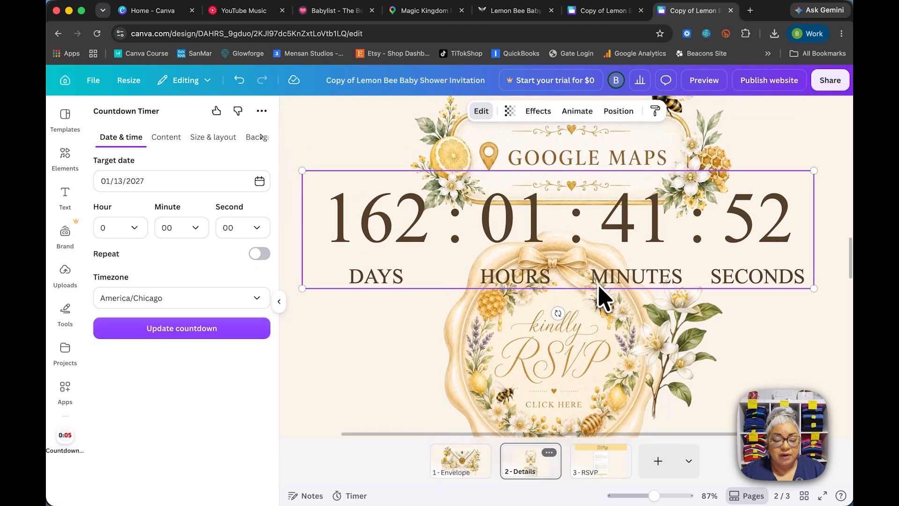
scroll(598, 298, down, 5)
scroll(648, 290, up, 2)
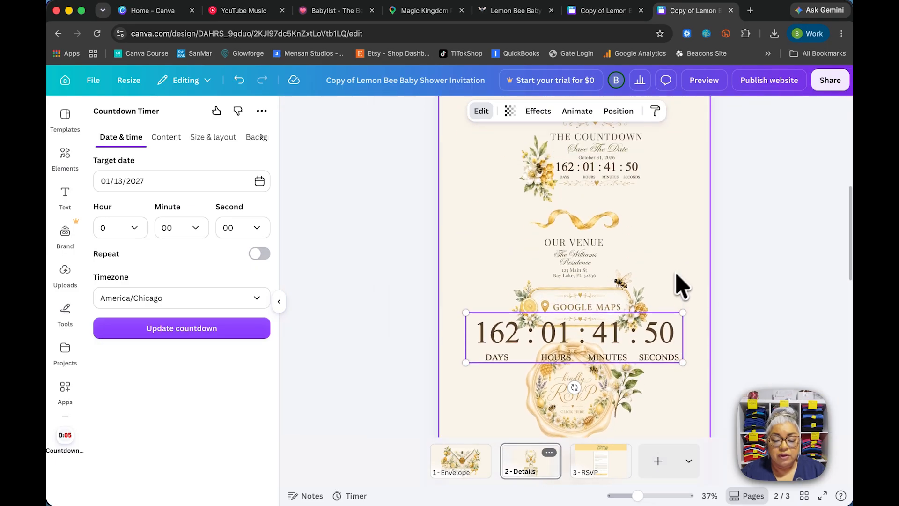
drag(601, 347, 611, 219)
scroll(636, 219, down, 2)
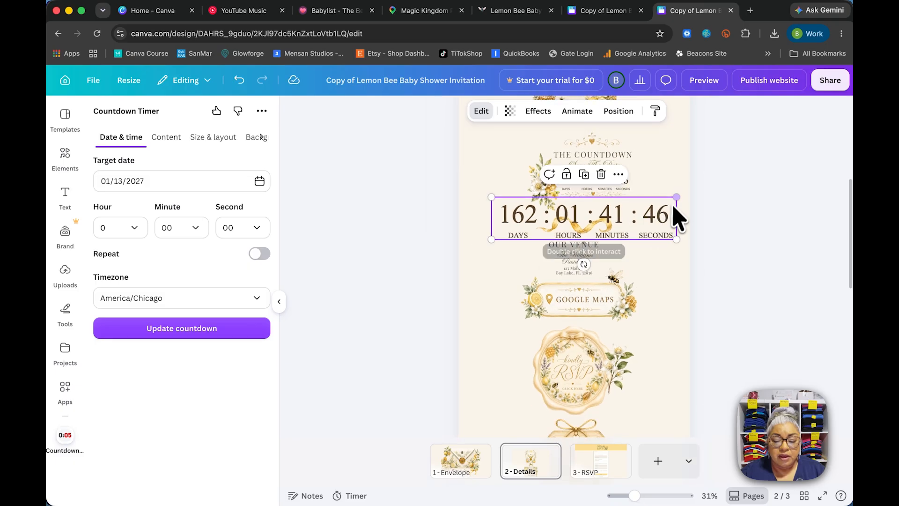
Shrink the cloned timer to slightly smaller than the original and place it between the heart divider and the ribbon
drag(675, 197, 608, 209)
scroll(608, 209, up, 2)
scroll(614, 200, up, 6)
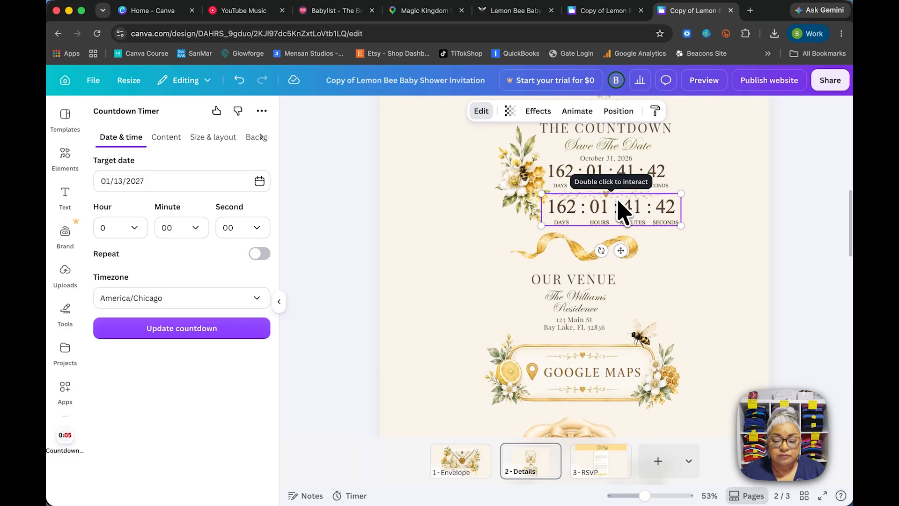
scroll(656, 245, up, 2)
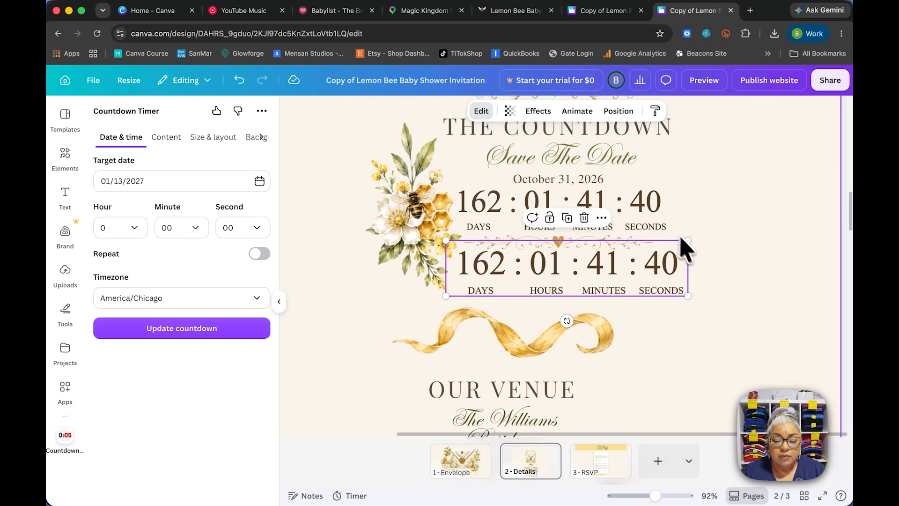
drag(687, 240, 608, 287)
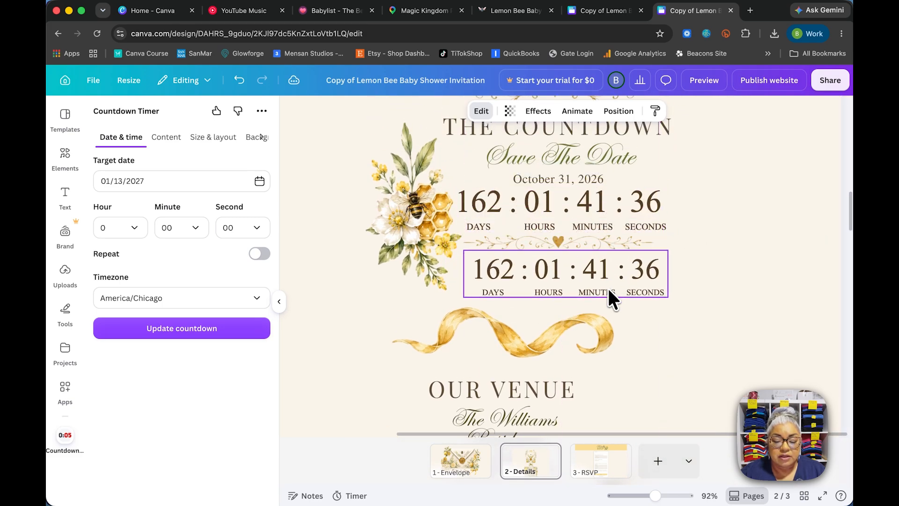
Delete the original countdown timer and fit the slightly reduced clone in its place beneath the October 31, 2026 date
click(585, 200)
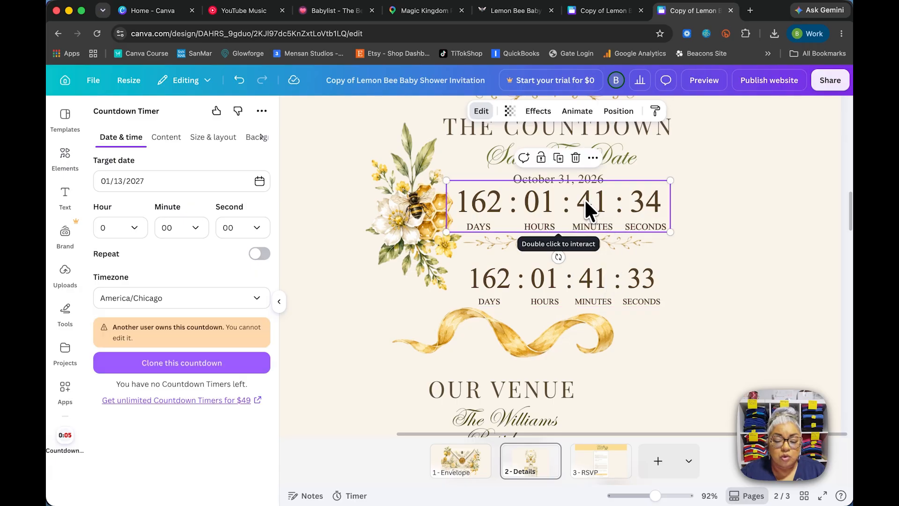
click(576, 158)
click(523, 288)
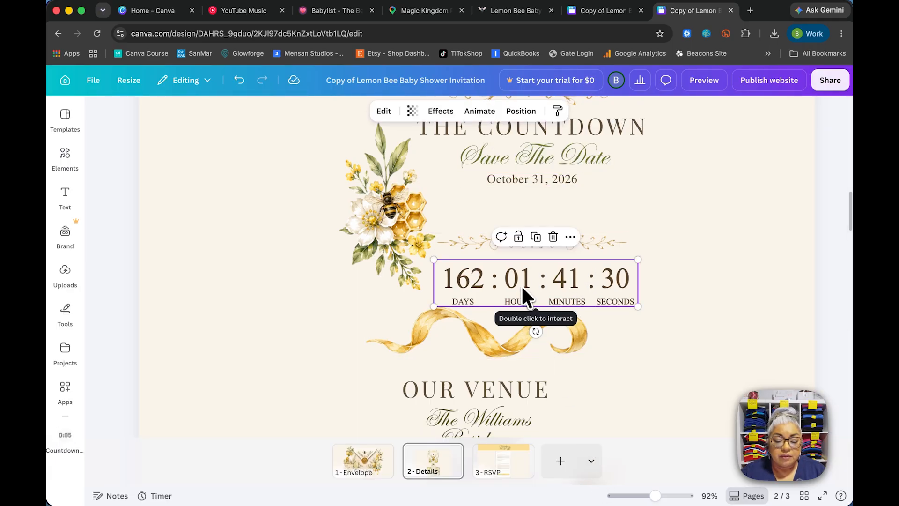
drag(523, 288, 516, 210)
drag(632, 186, 618, 188)
drag(561, 207, 562, 206)
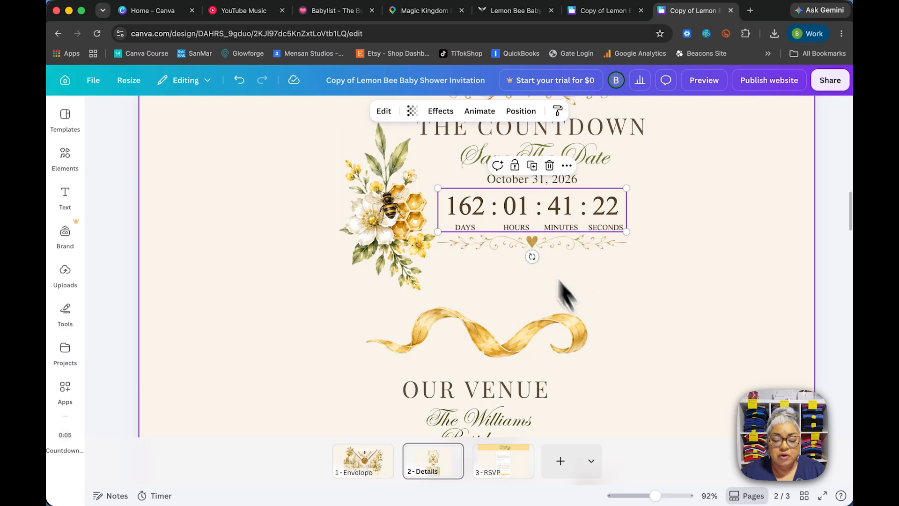
Set the cloned timer's target date to 10/31/2026 and check the timezone list, keeping America/Chicago
double_click(482, 210)
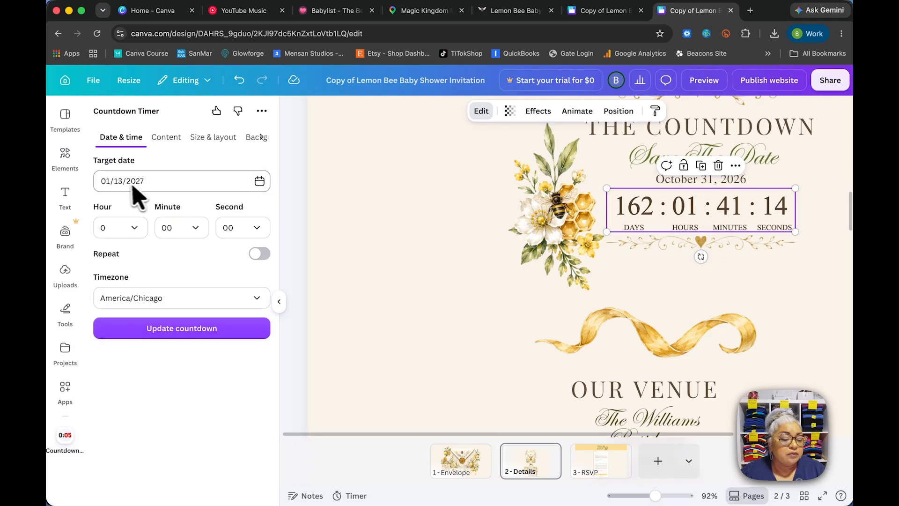
click(105, 184)
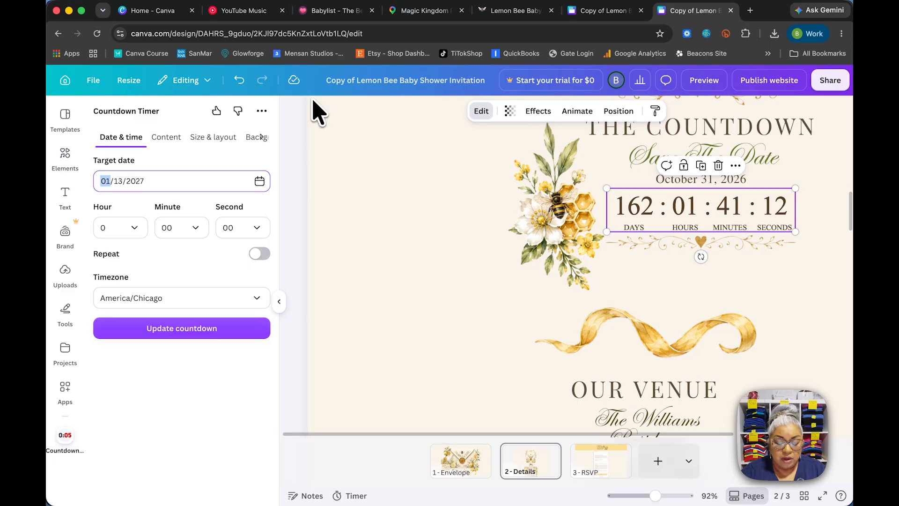
text(10/3)
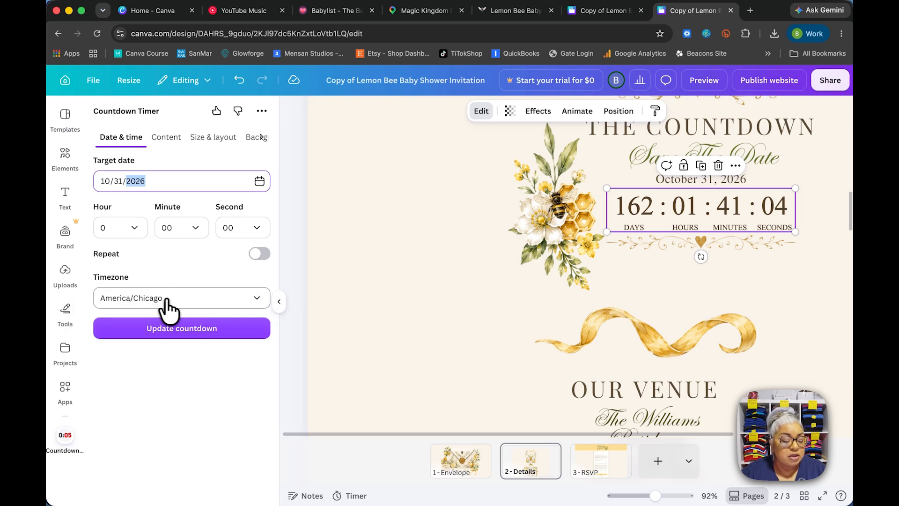
click(191, 305)
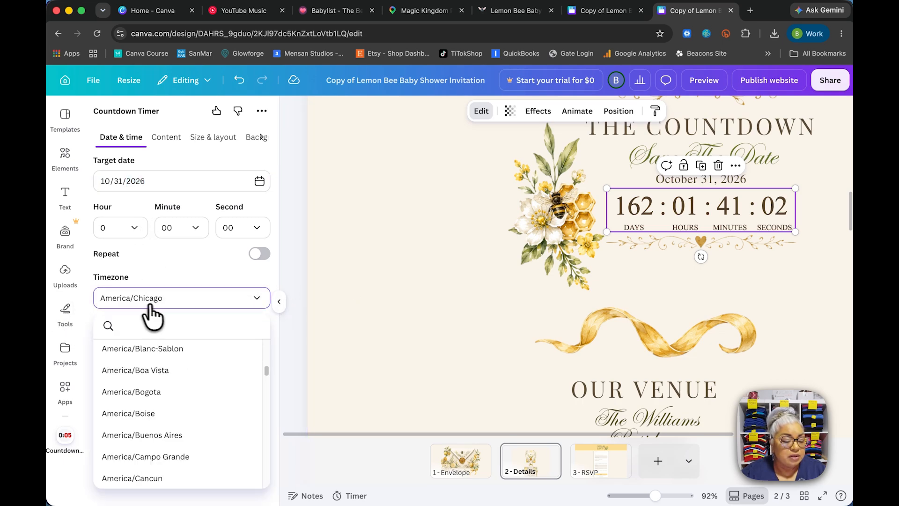
scroll(169, 412, down, 4)
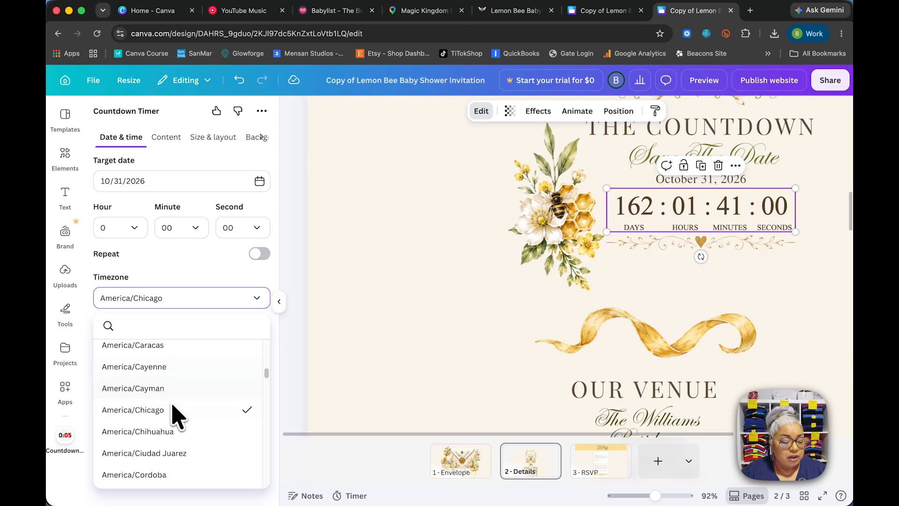
drag(266, 374, 271, 315)
click(253, 281)
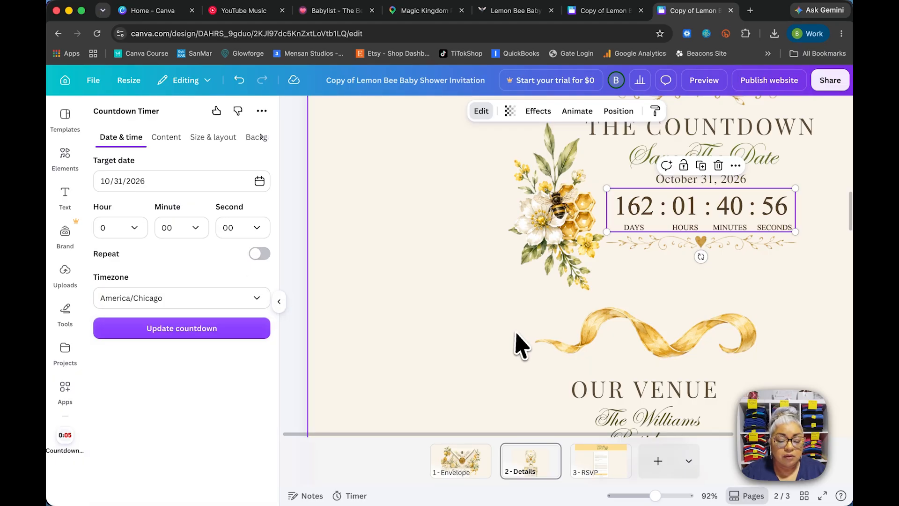
Update the countdown with the new target date and move the timer back beneath the October 31, 2026 text
scroll(562, 337, right, 5)
scroll(562, 337, up, 2)
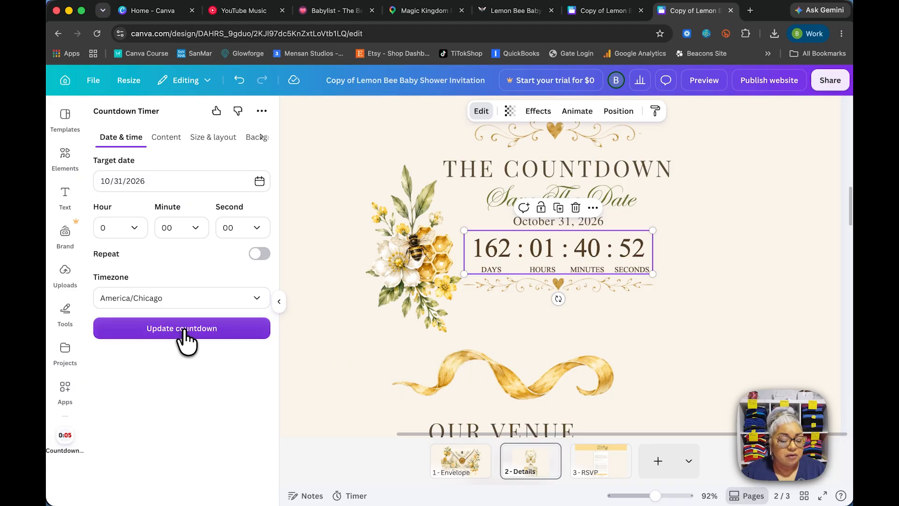
click(183, 331)
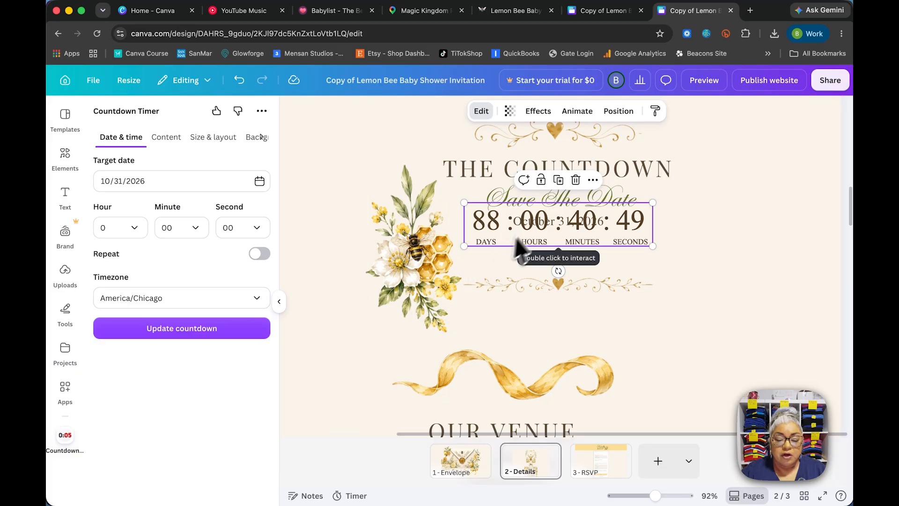
drag(515, 239, 529, 255)
click(683, 306)
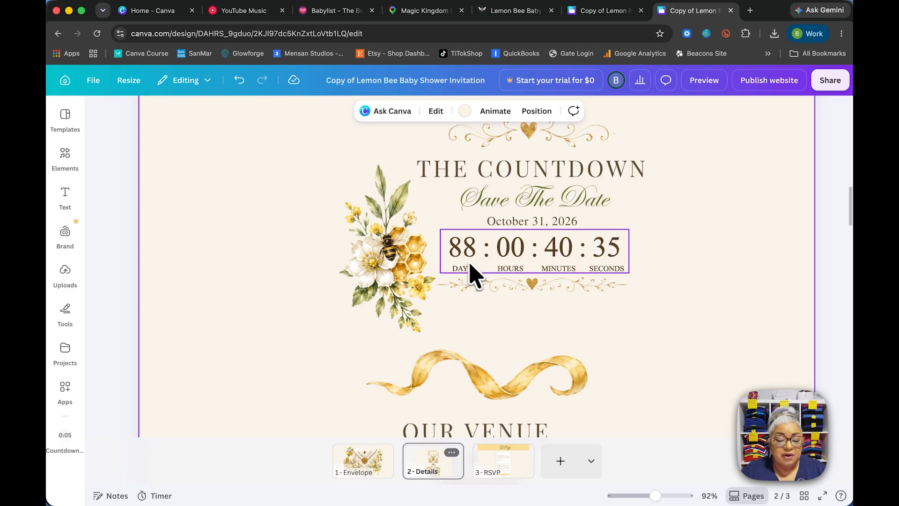
Try a target date of 12/31/2026 on the countdown timer, update it, and move the timer beneath the date text
click(472, 246)
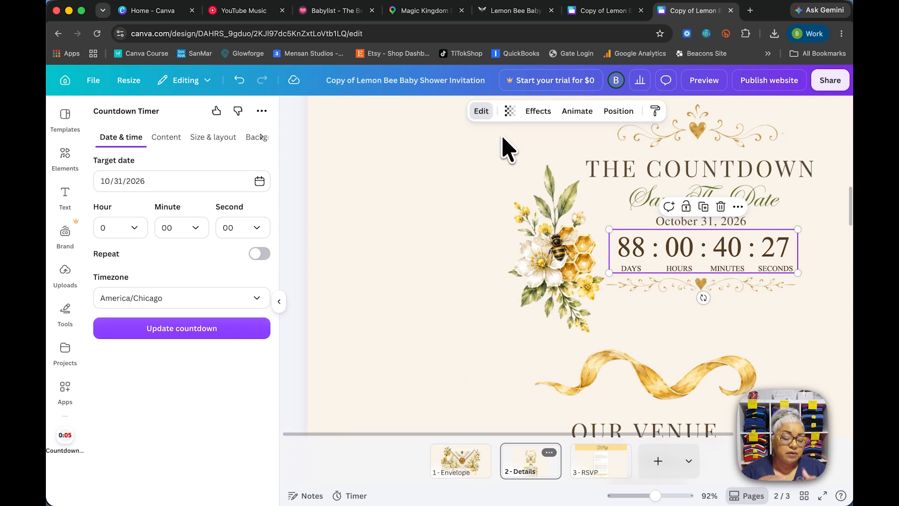
click(106, 183)
text(12)
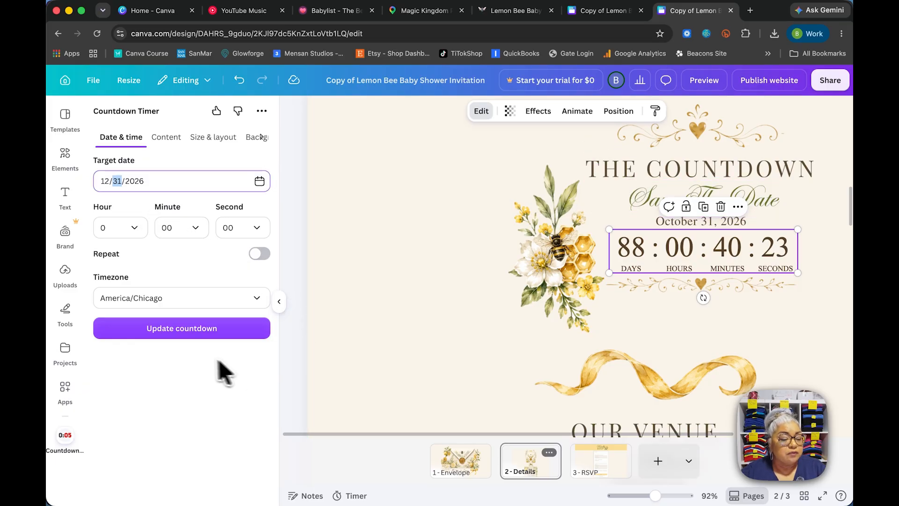
click(186, 330)
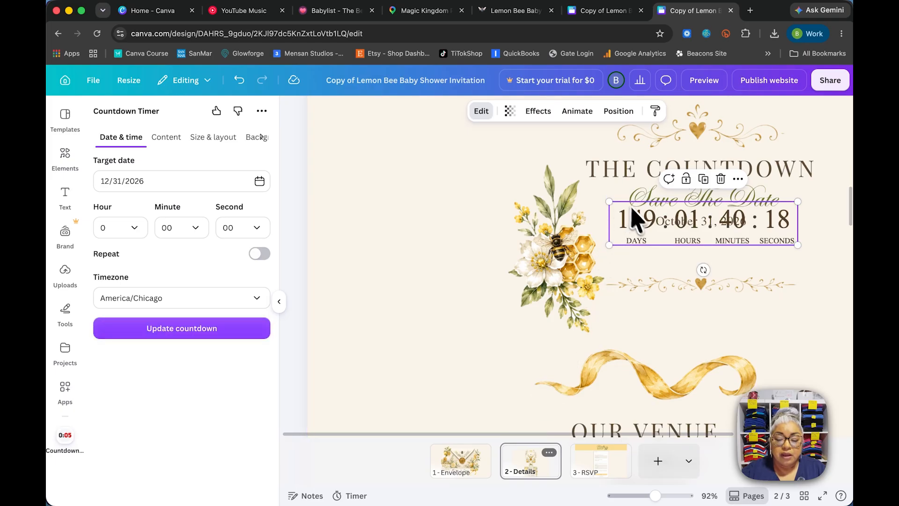
drag(641, 221, 645, 262)
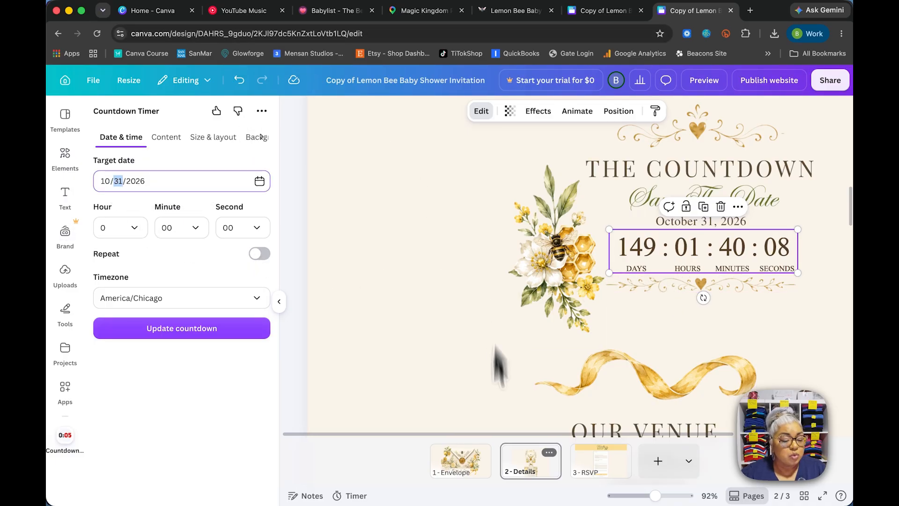
Update the countdown with the target date set back to 10/31/2026 and reposition the timer between the date and the divider
click(185, 329)
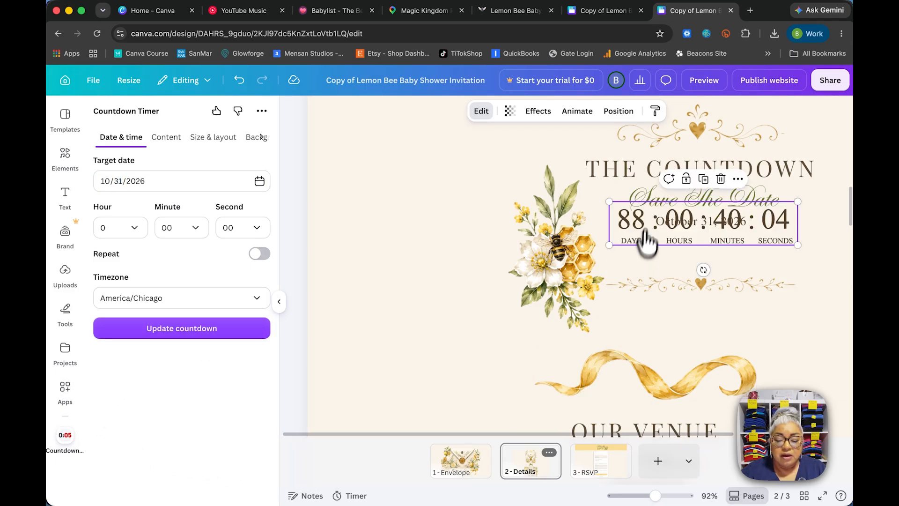
scroll(642, 233, right, 5)
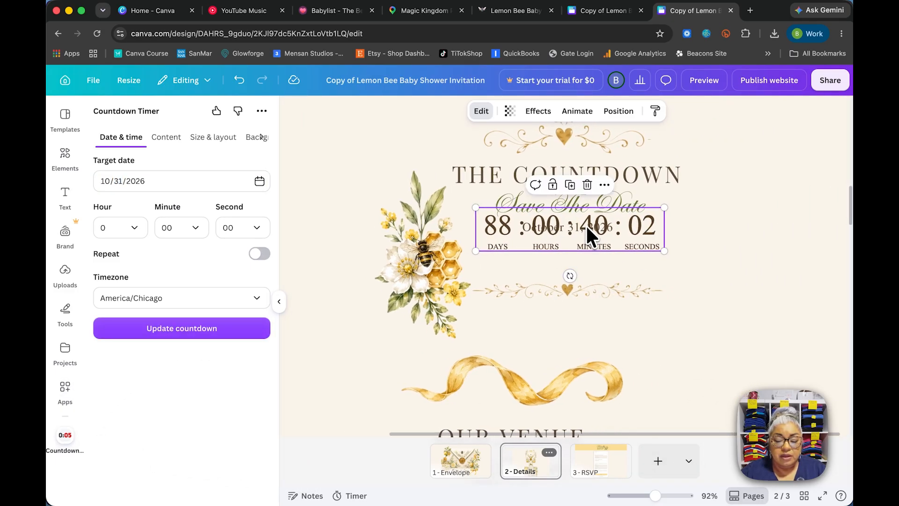
drag(586, 224, 585, 254)
click(662, 332)
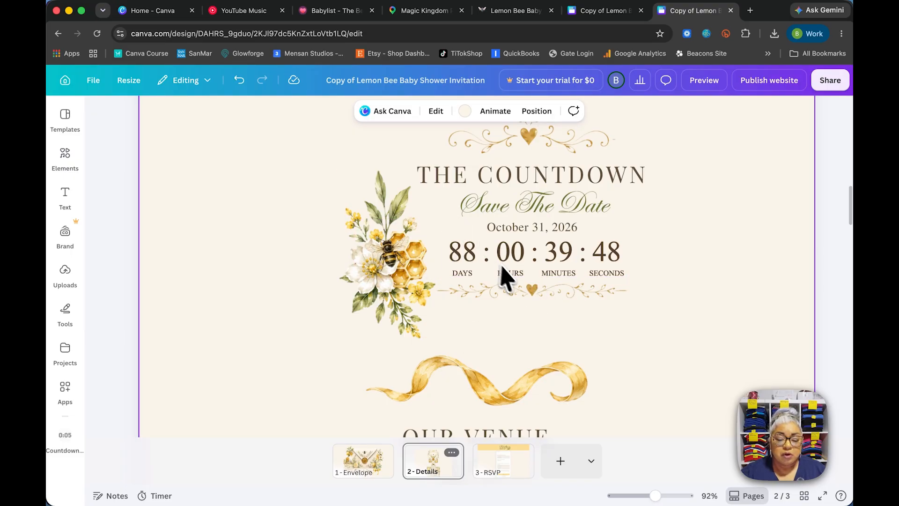
Look over the countdown, Our Venue and Google Maps sections of the Details page
scroll(515, 304, down, 10)
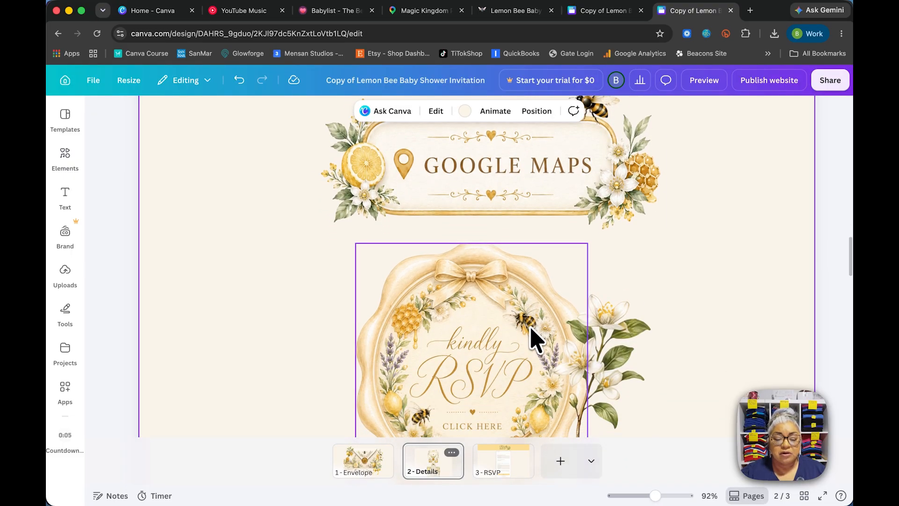
scroll(534, 337, up, 6)
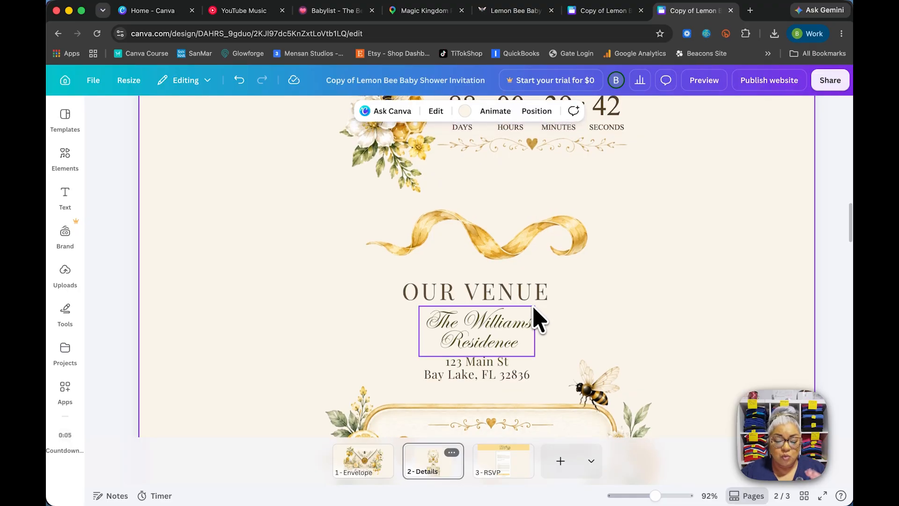
scroll(566, 281, up, 4)
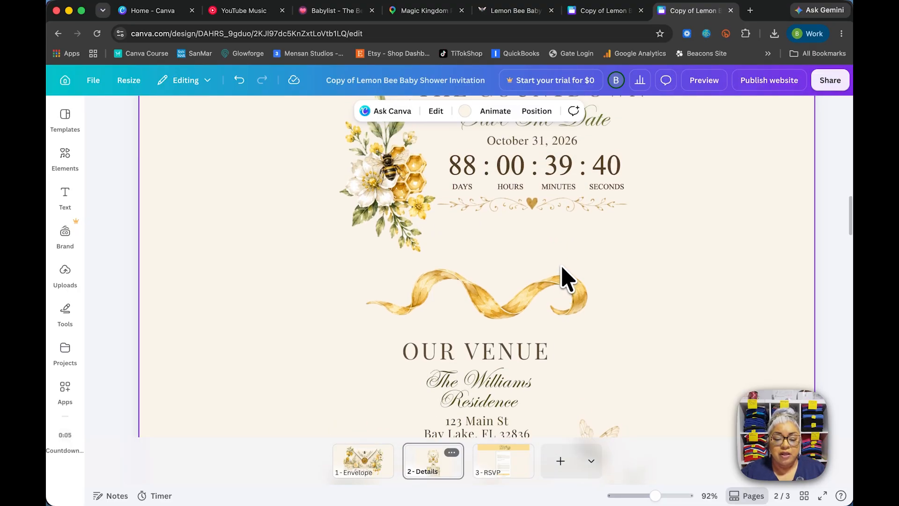
scroll(580, 271, up, 1)
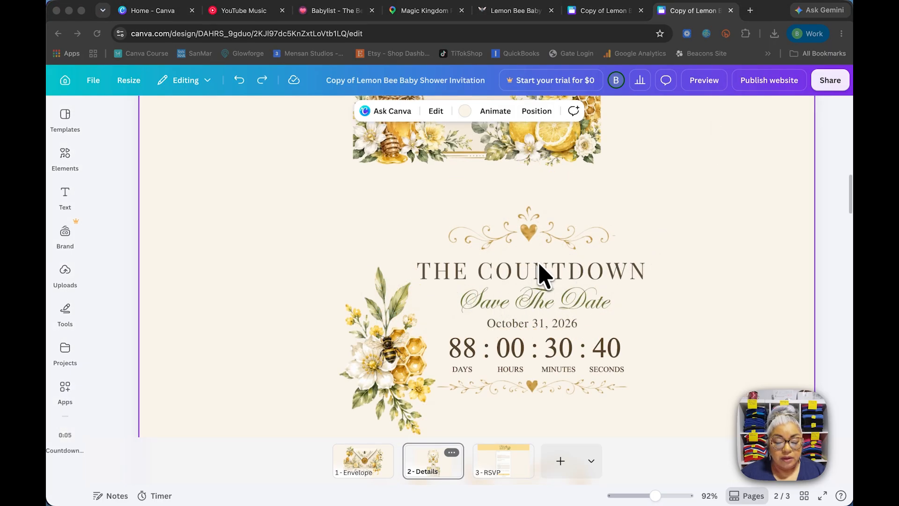
scroll(539, 273, down, 5)
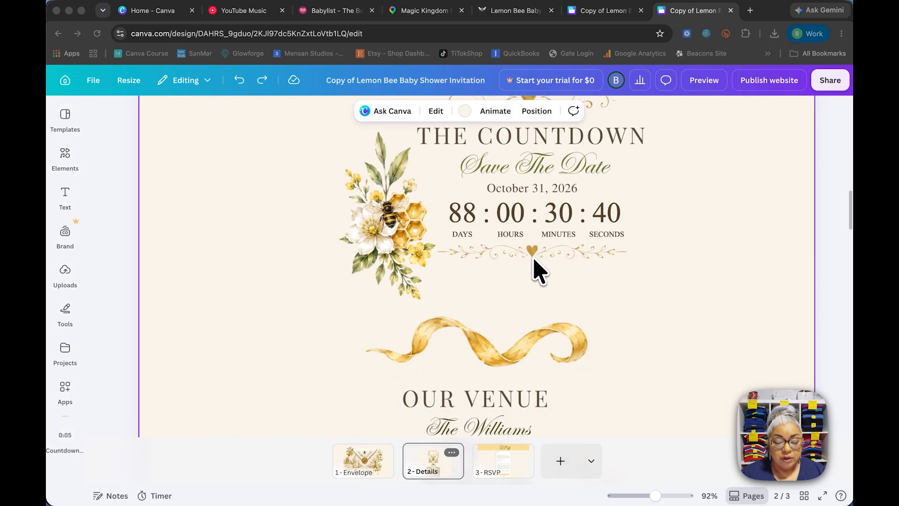
scroll(545, 264, down, 2)
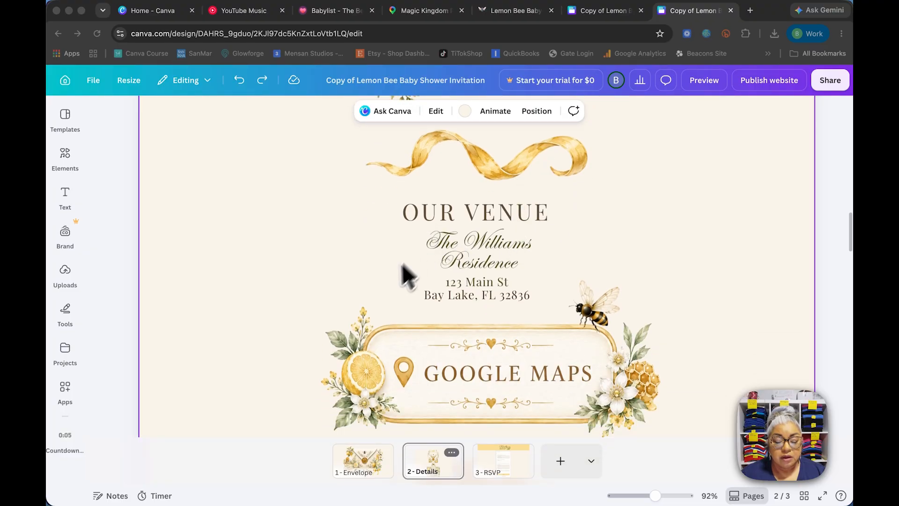
scroll(421, 290, down, 1)
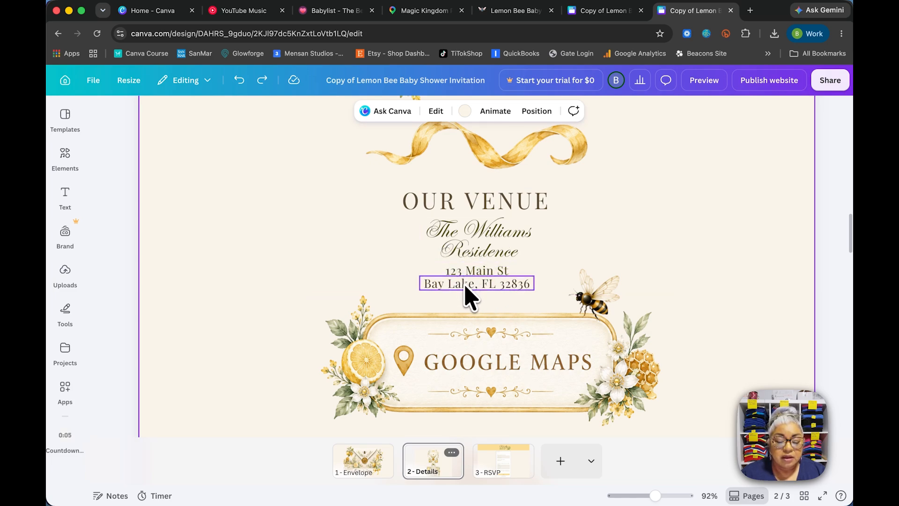
click(490, 271)
click(498, 273)
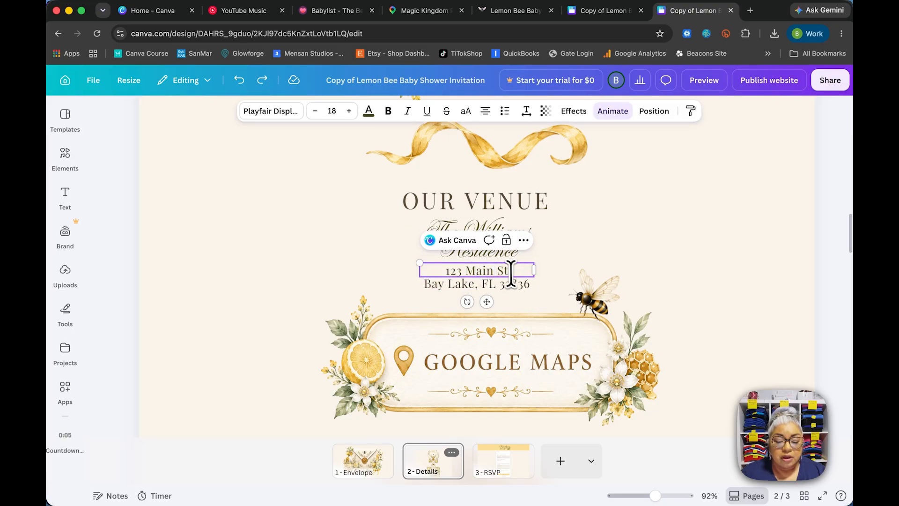
triple_click(509, 271)
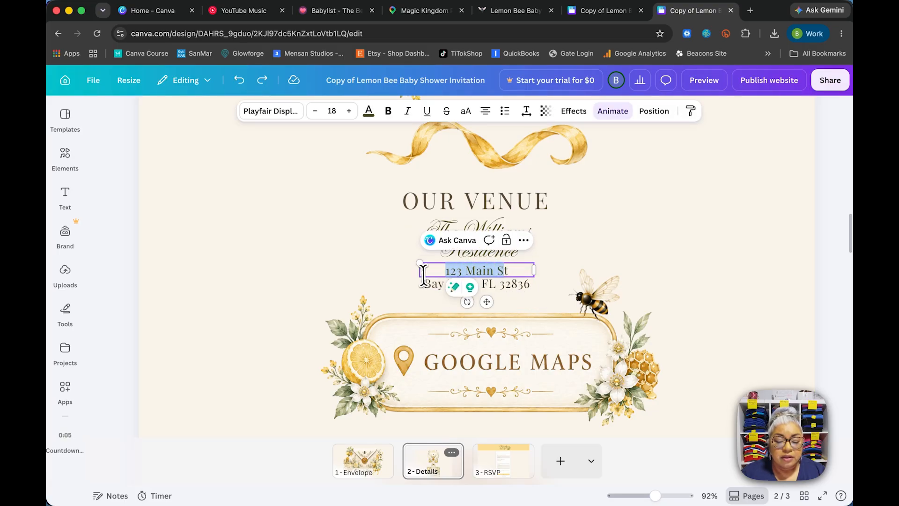
click(571, 228)
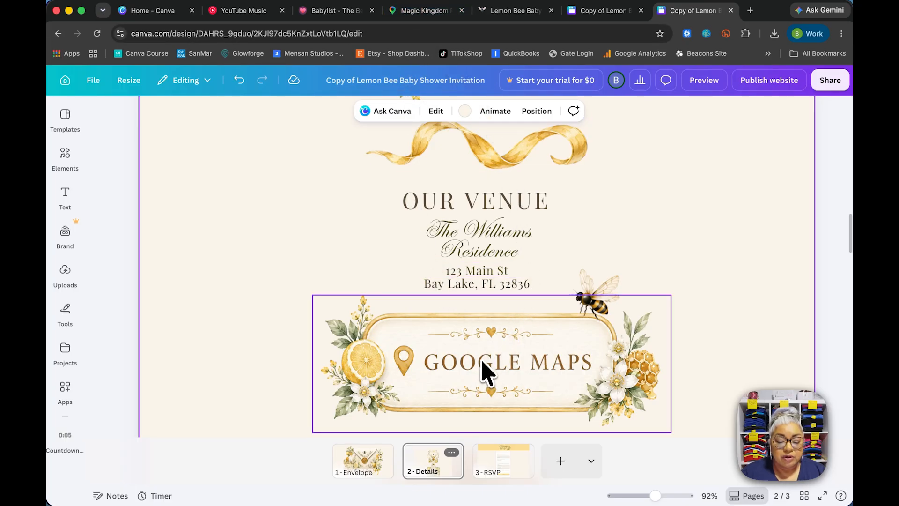
Switch to Google Maps, reopen Magic Kingdom Park in Bay Lake, FL, and copy its share link
click(423, 11)
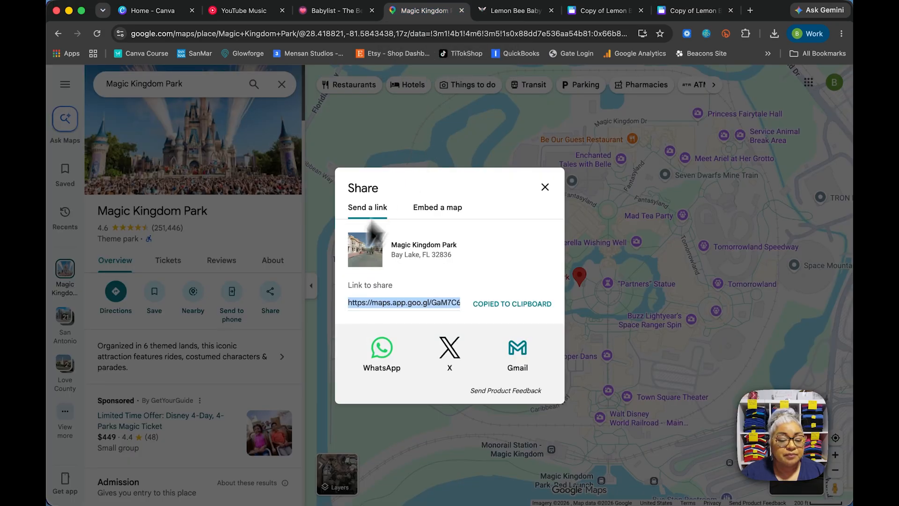
click(545, 190)
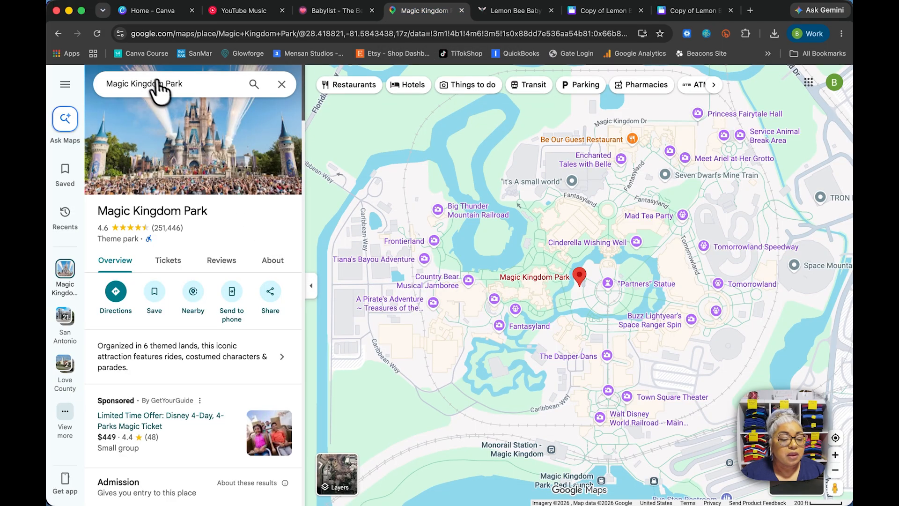
drag(106, 83, 200, 95)
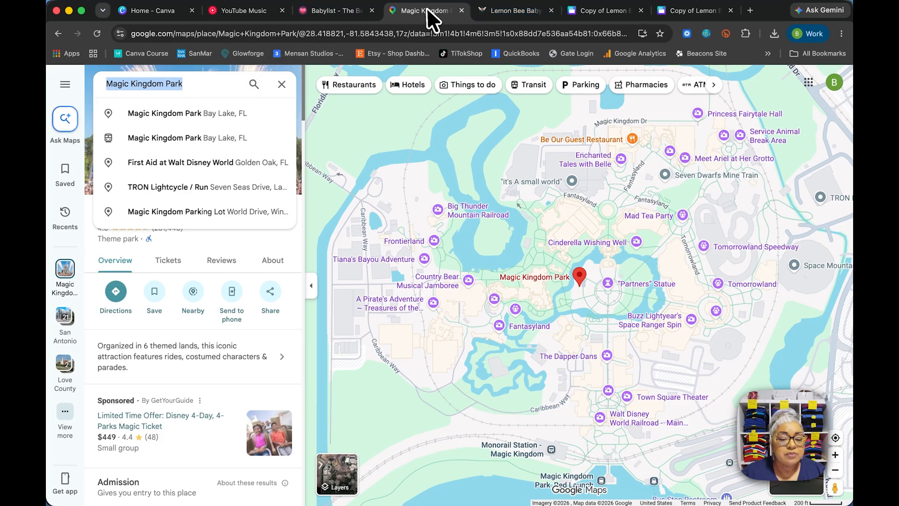
click(191, 113)
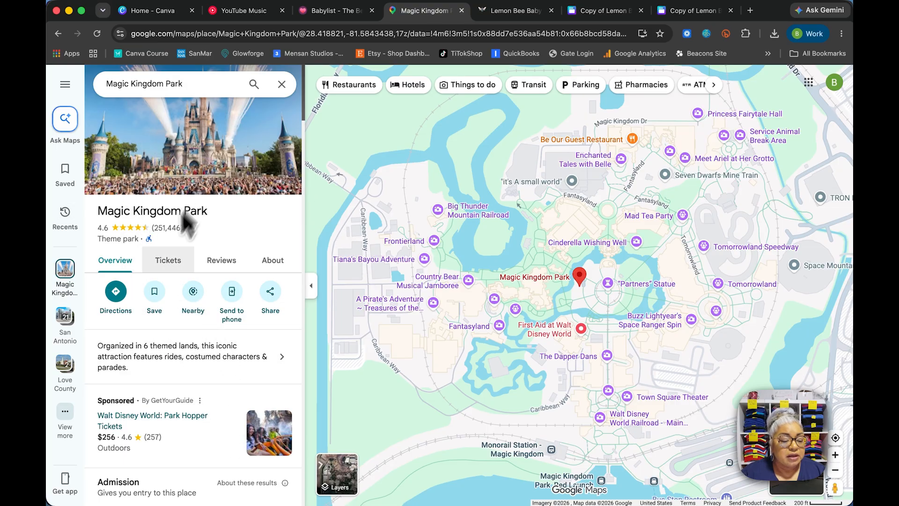
click(270, 293)
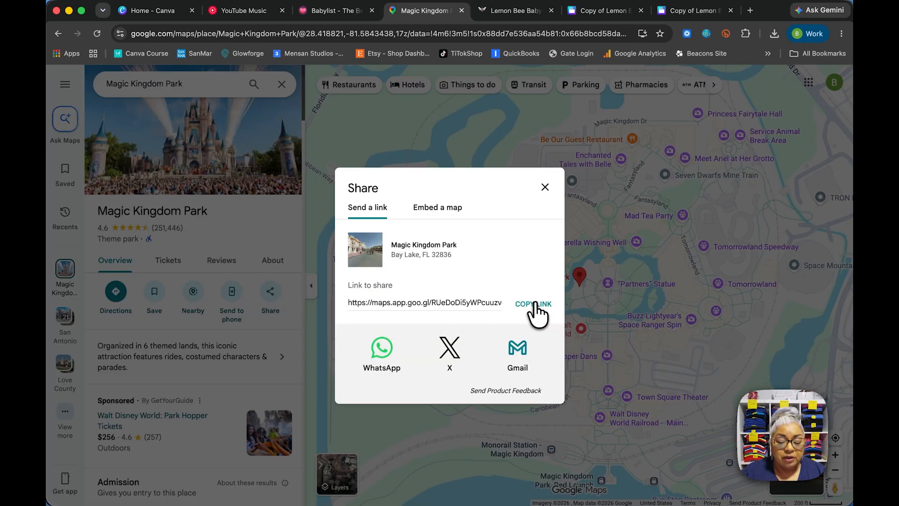
click(532, 306)
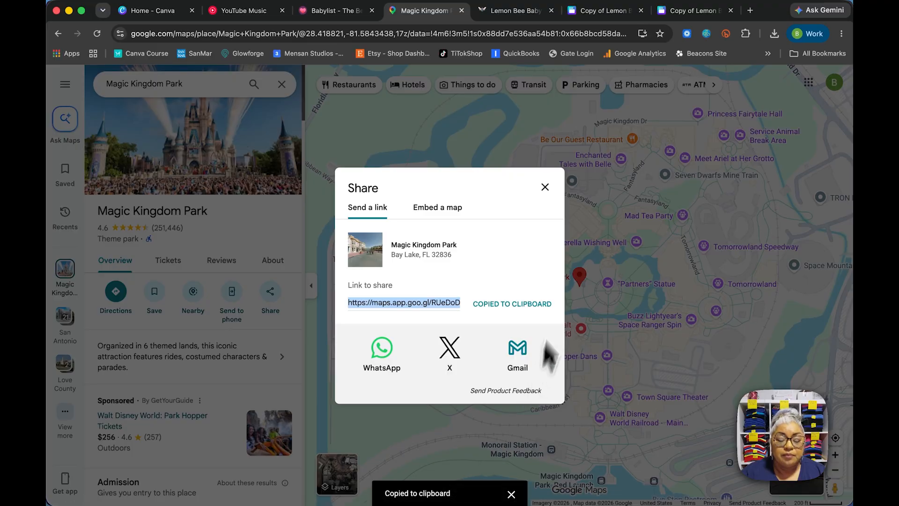
Switch back to the Canva invitation and replace the Google Maps button's link with the copied Magic Kingdom Park link
click(692, 10)
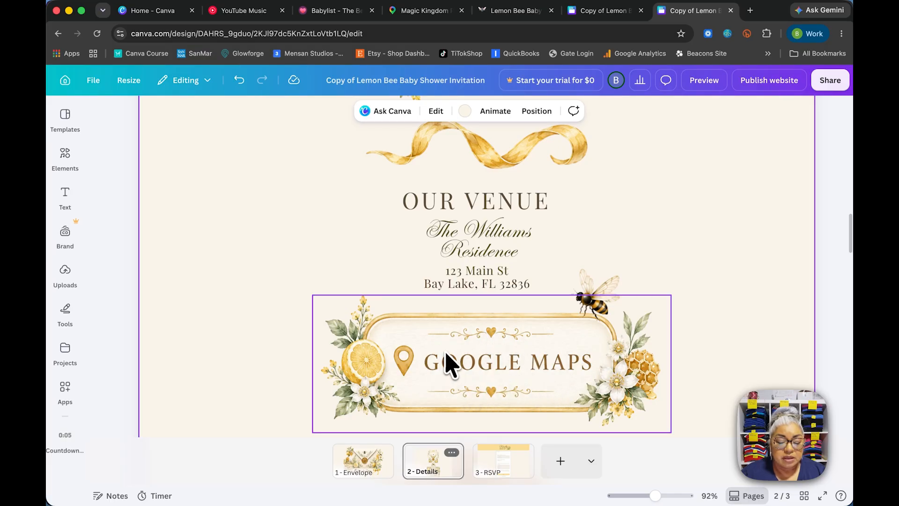
click(450, 366)
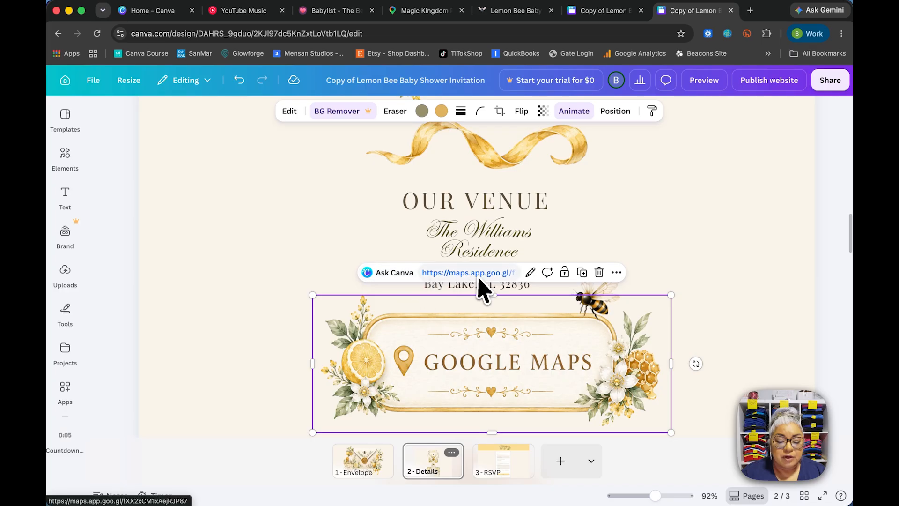
click(531, 272)
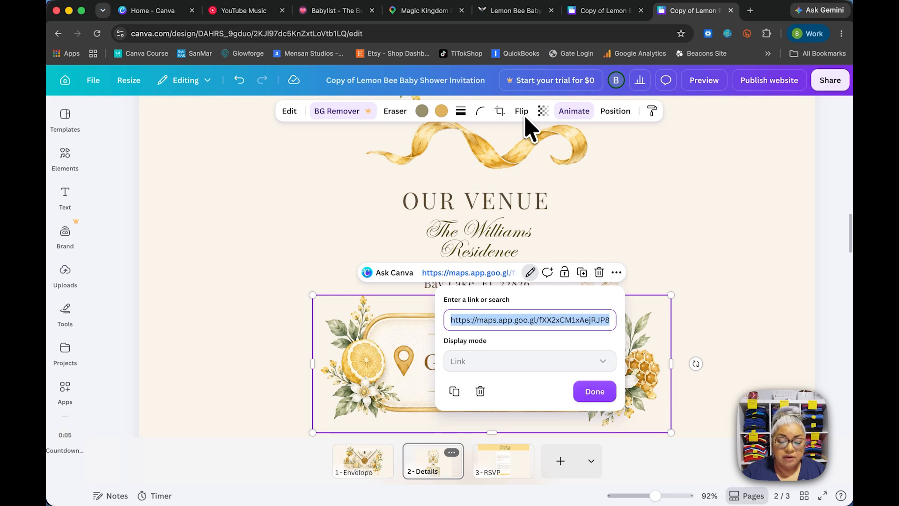
key(BackSpace)
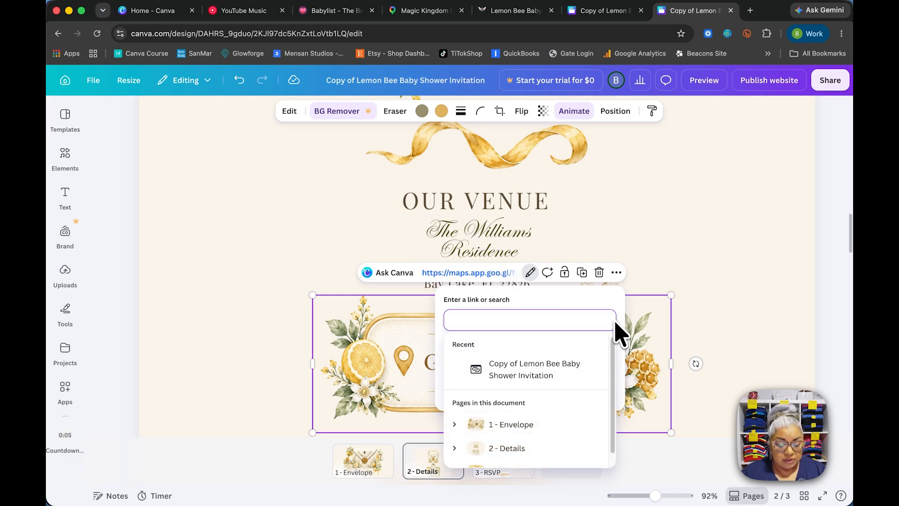
key(super+v)
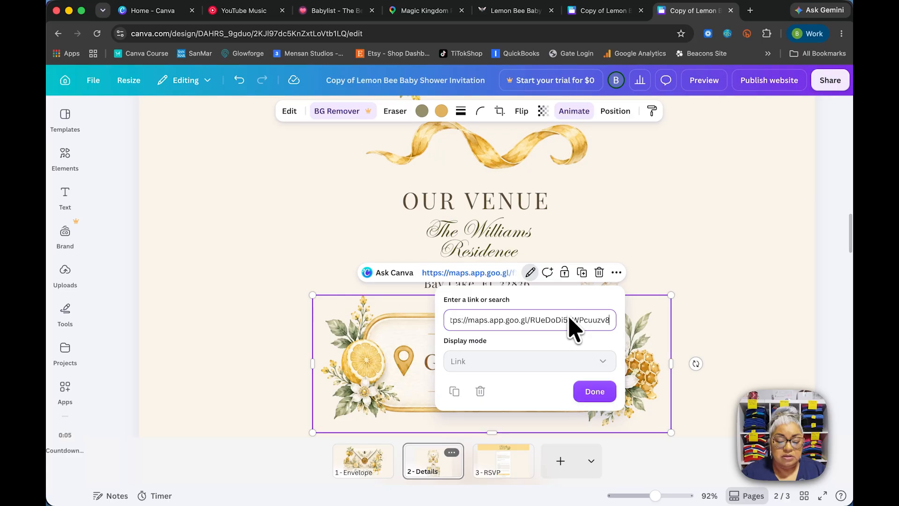
click(595, 391)
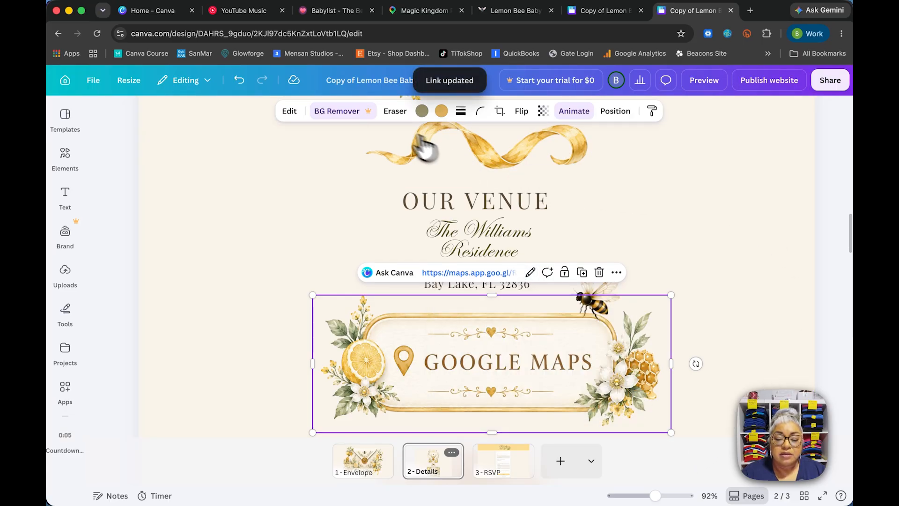
Preview the website in the mobile view, open the envelope, and test the Google Maps button's link
click(704, 84)
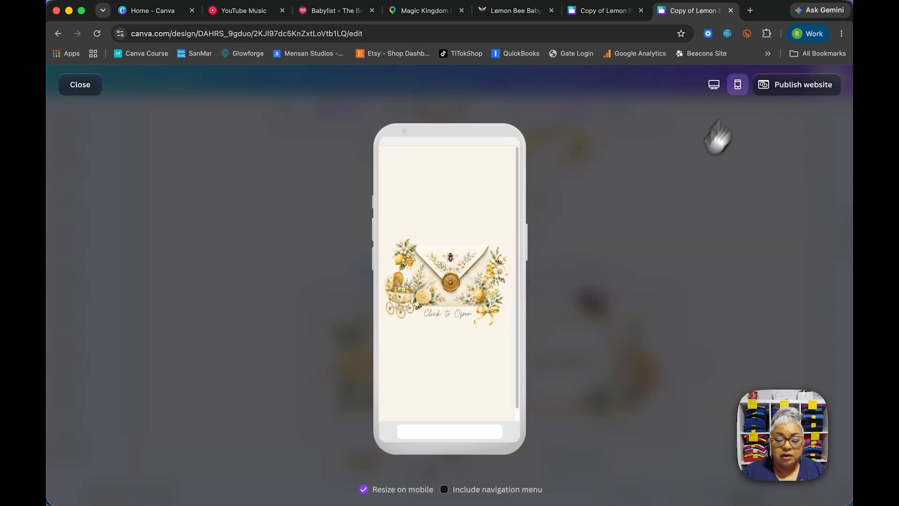
click(447, 312)
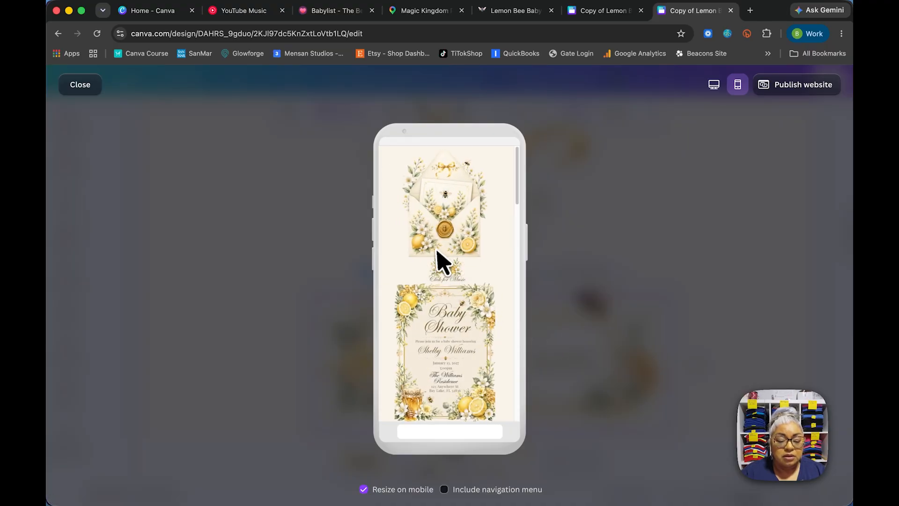
scroll(436, 251, down, 10)
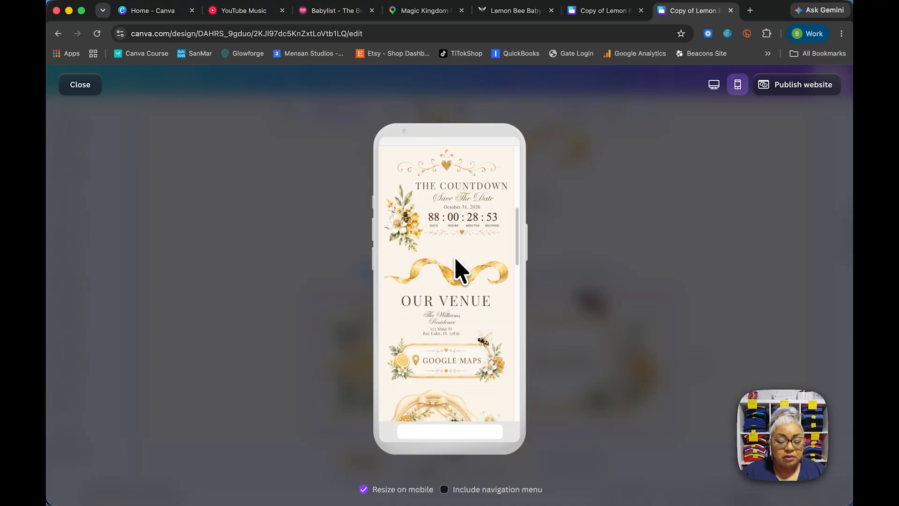
scroll(457, 271, down, 5)
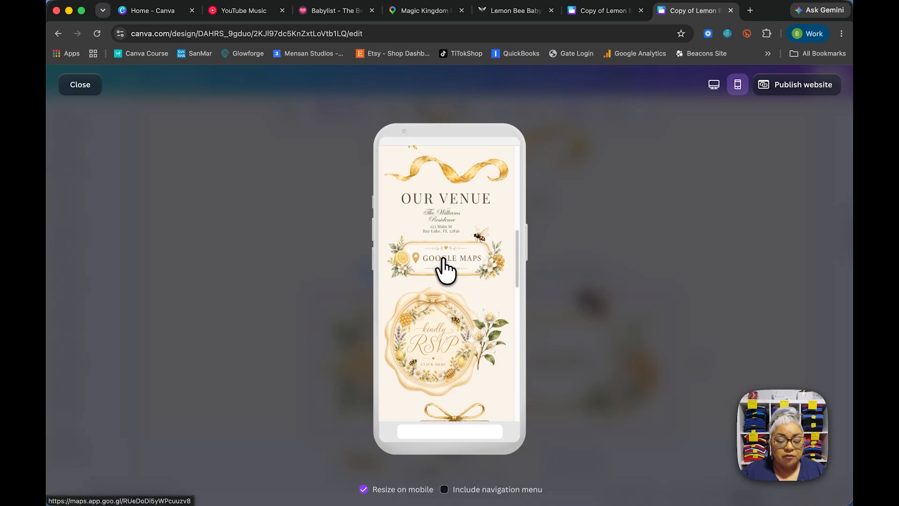
click(445, 267)
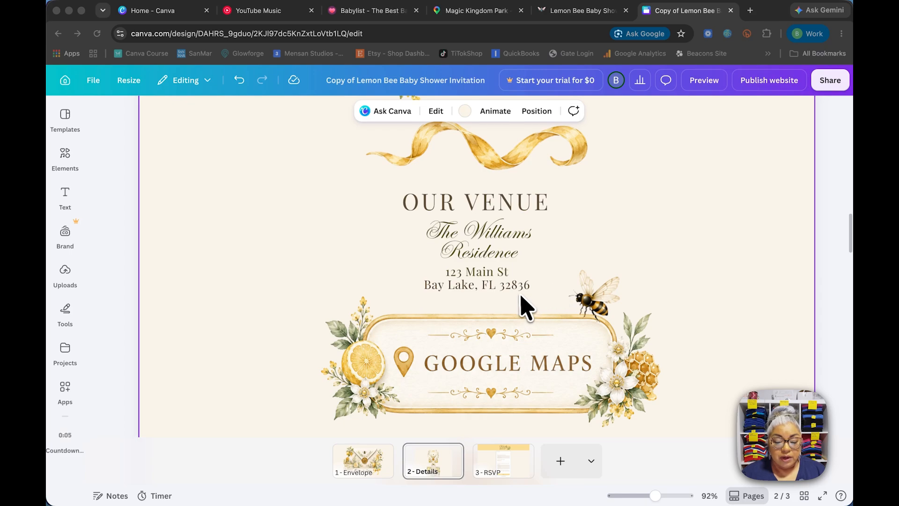
Inspect the Kindly RSVP seal beneath the Google Maps button on the Details page
scroll(525, 307, down, 5)
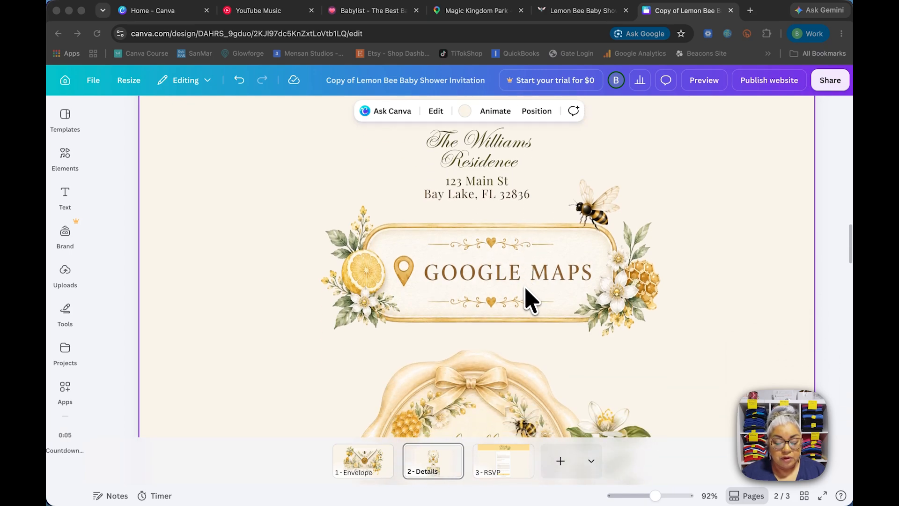
scroll(543, 281, down, 3)
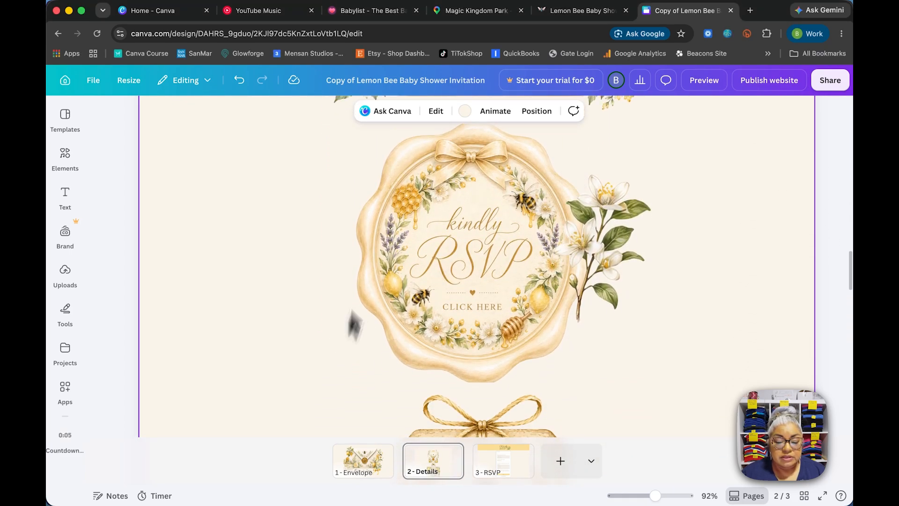
click(420, 295)
drag(628, 225, 513, 275)
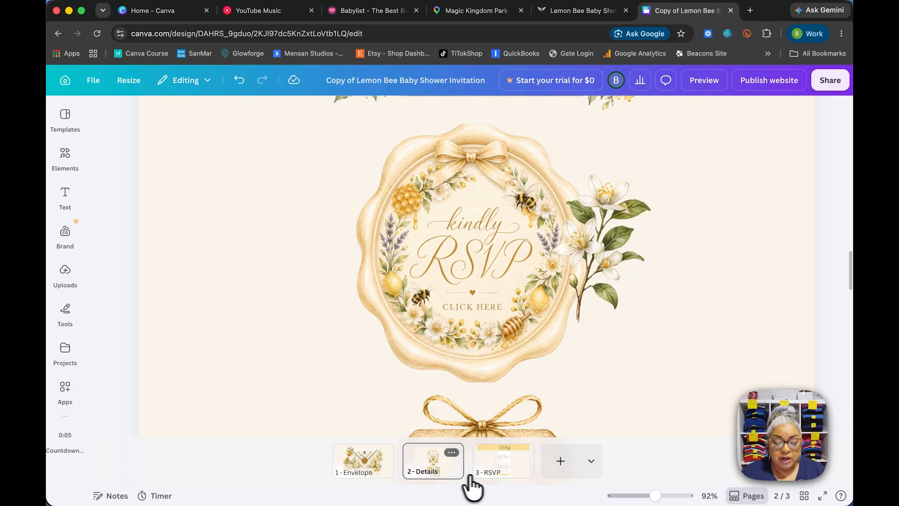
Go to the RSVP page and open its form's questions for editing
click(500, 466)
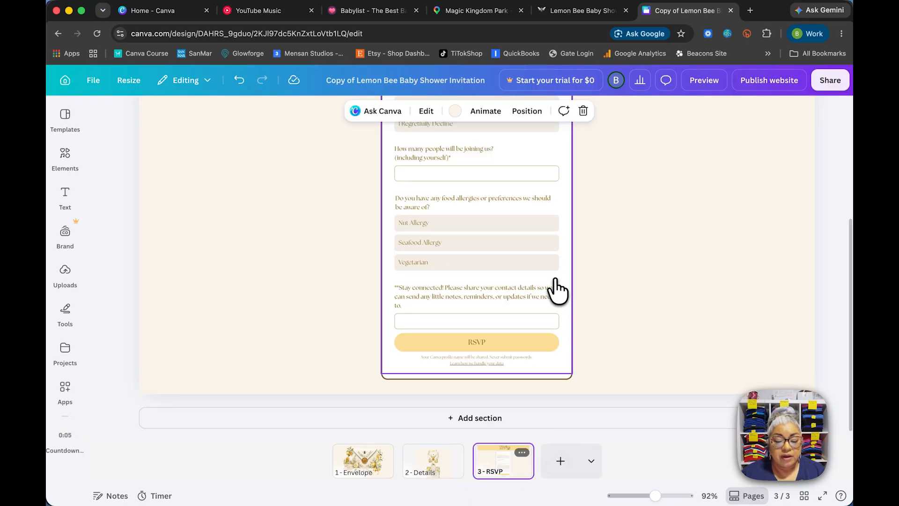
scroll(557, 290, up, 5)
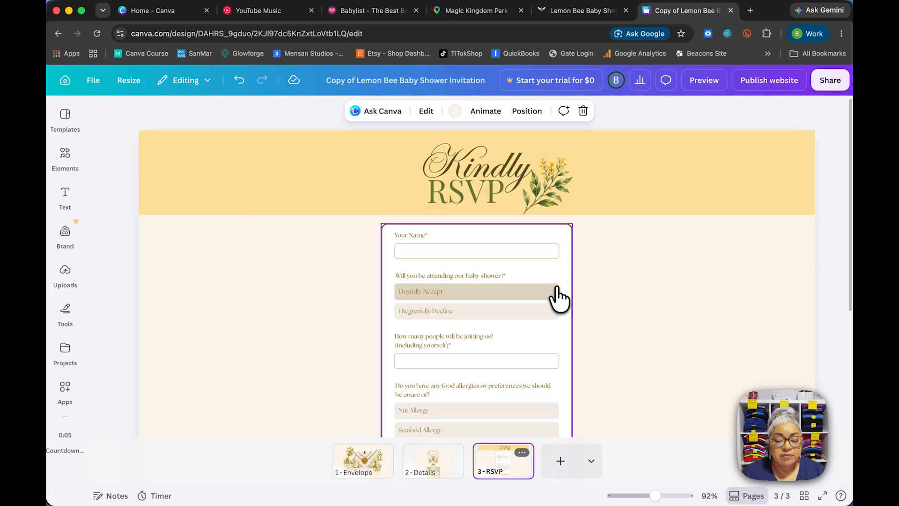
scroll(560, 299, down, 2)
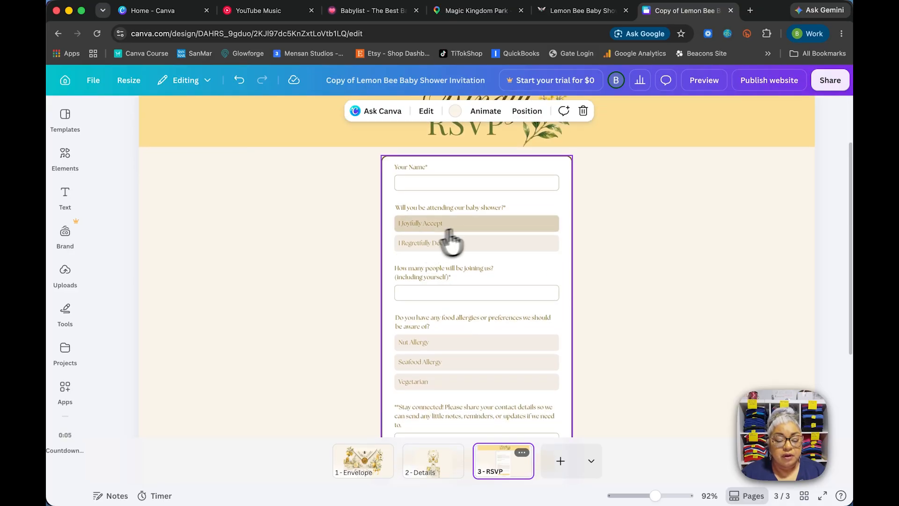
double_click(555, 206)
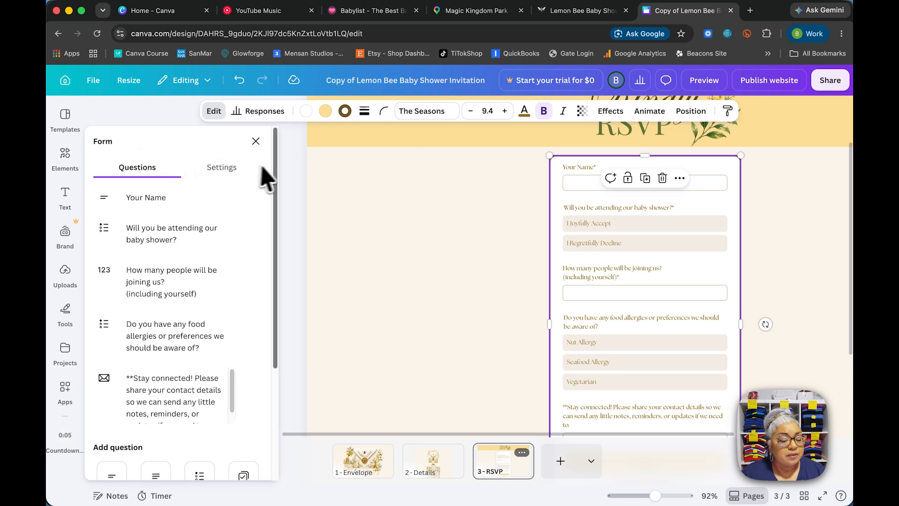
scroll(277, 157, down, 1)
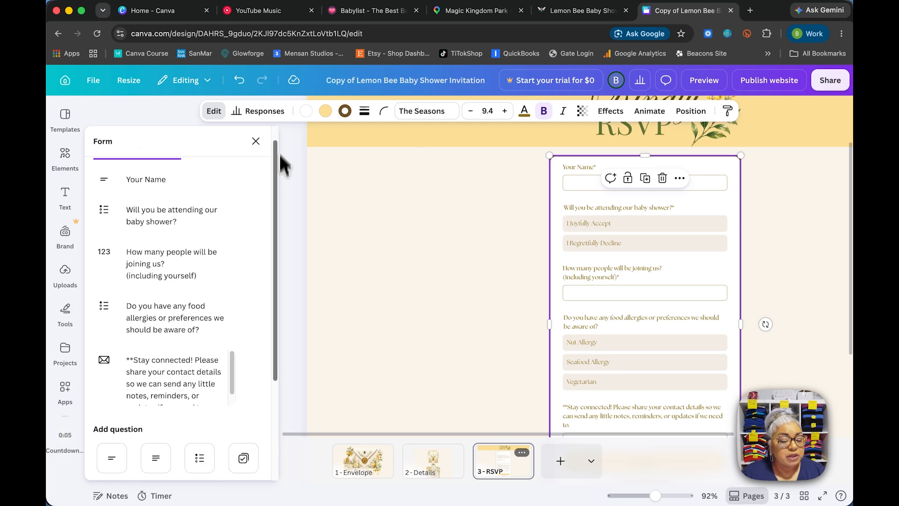
Examine the answer options and available answer types of the RSVP form's attendance and guest-count questions
scroll(280, 153, up, 1)
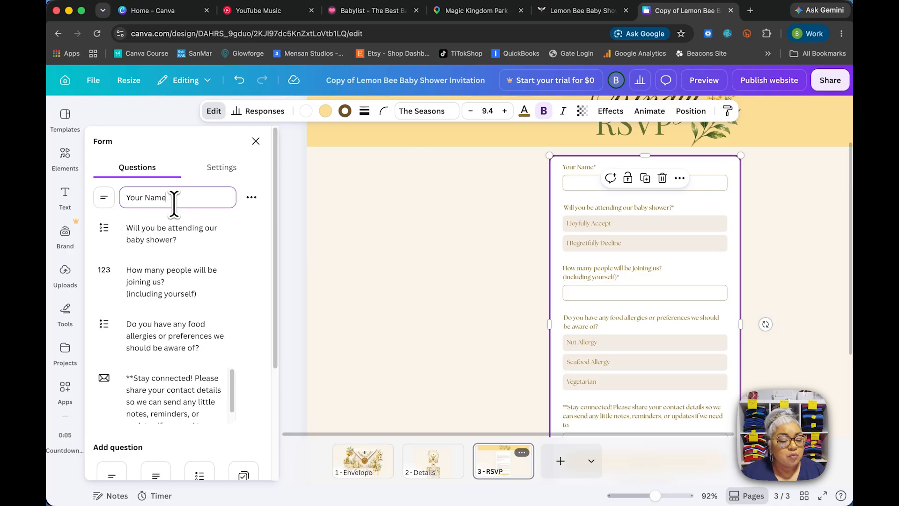
click(176, 240)
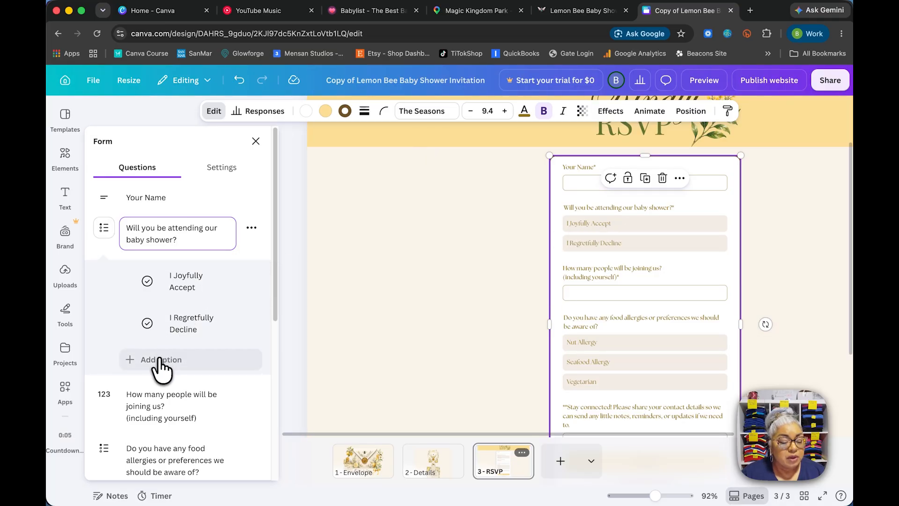
click(104, 229)
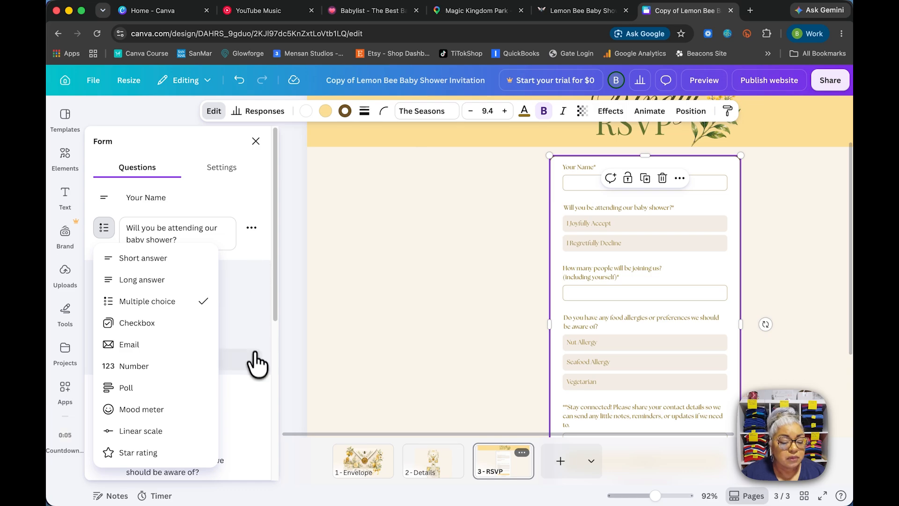
click(266, 412)
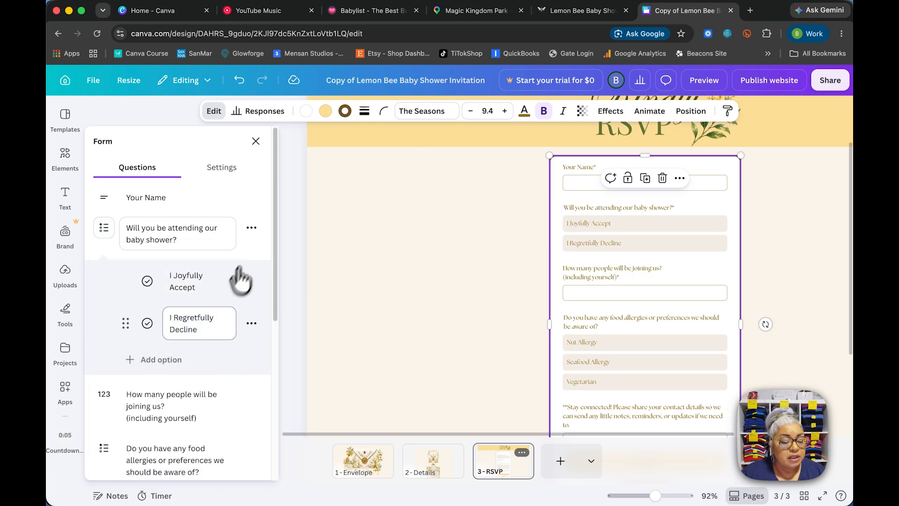
scroll(201, 356, down, 2)
scroll(199, 379, down, 4)
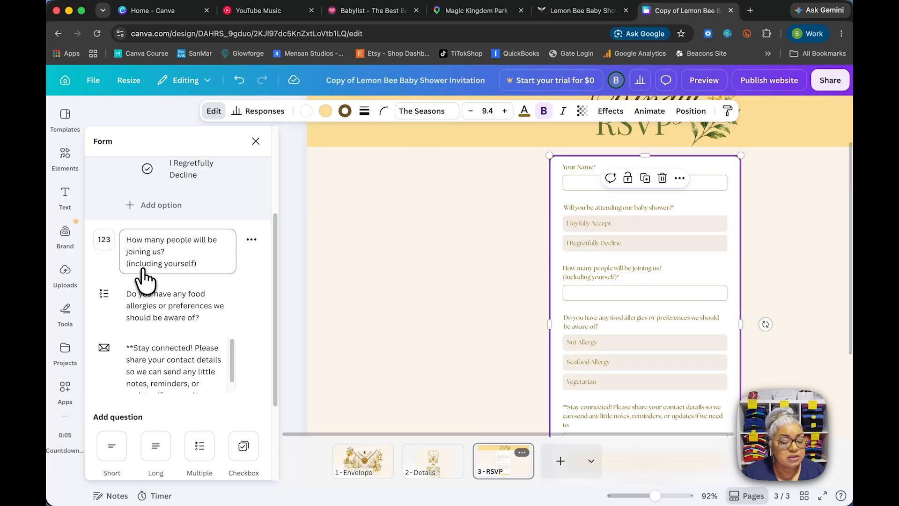
click(106, 243)
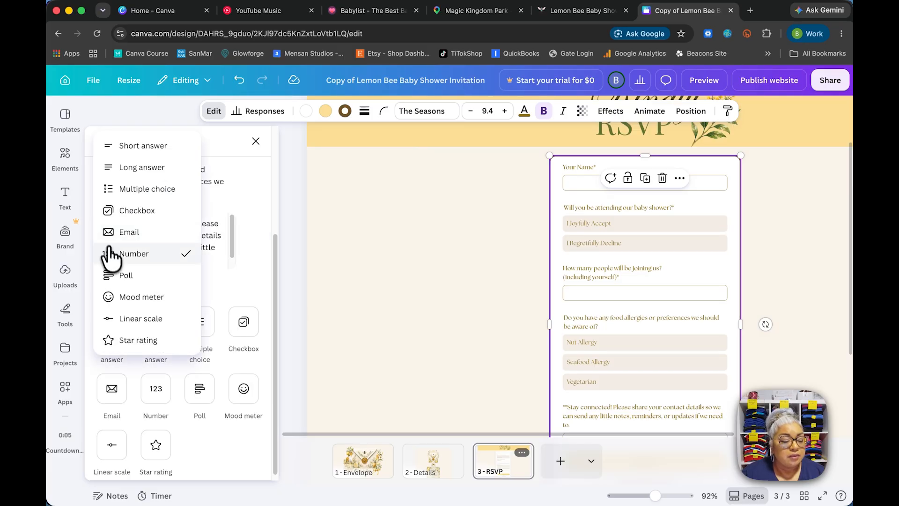
click(244, 289)
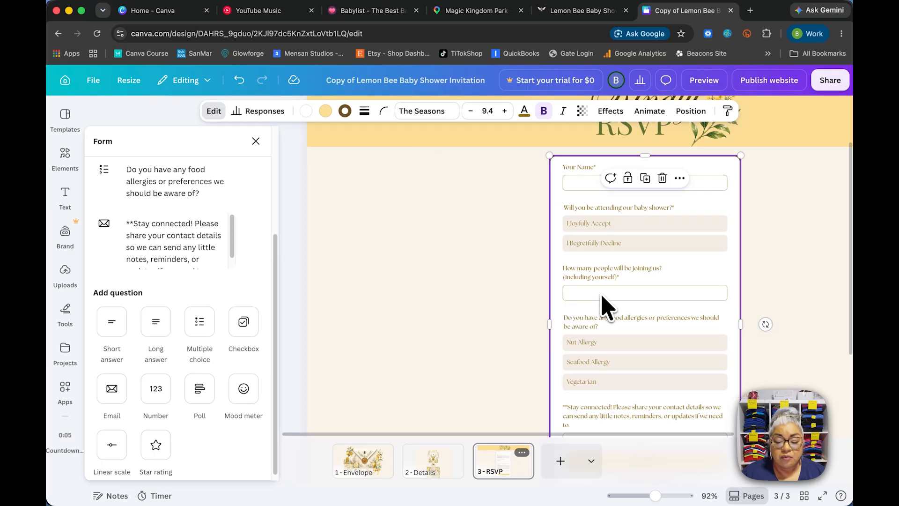
Review the rest of the RSVP form, including the full text of the "Stay connected!" contact question
scroll(602, 310, down, 2)
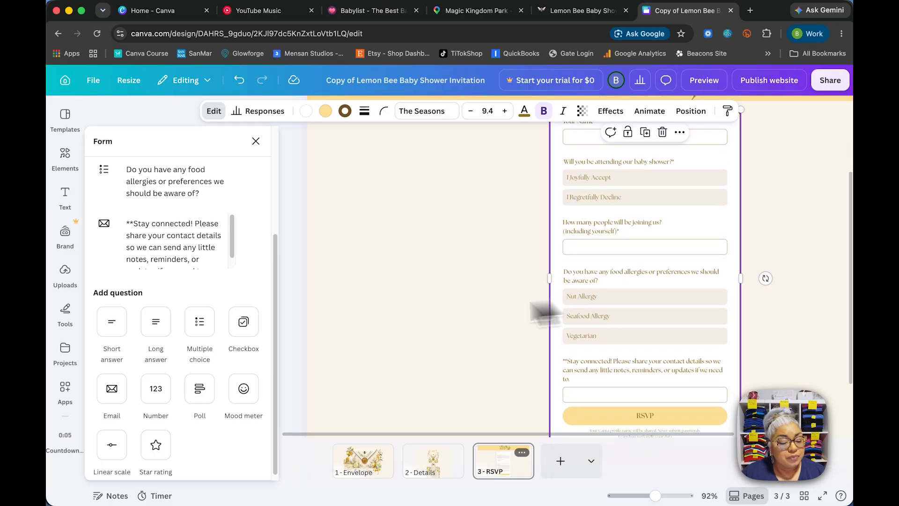
scroll(267, 291, down, 1)
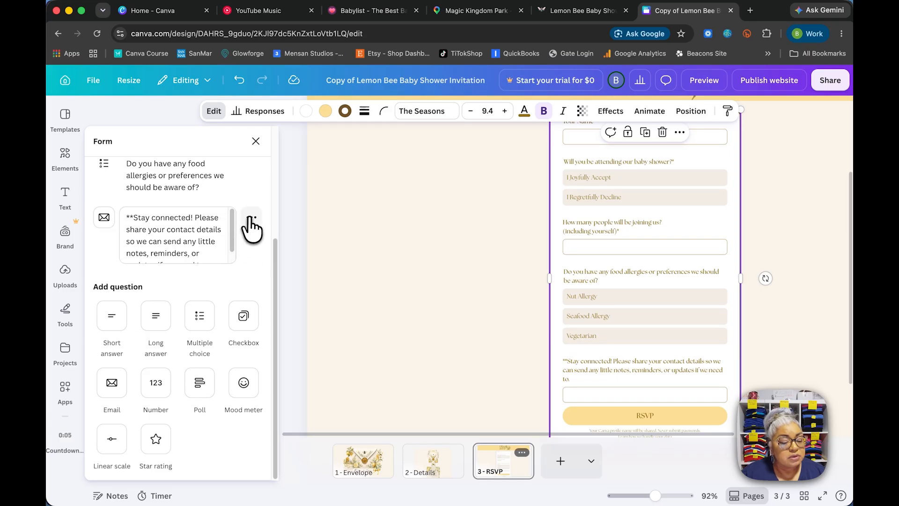
click(251, 222)
click(206, 254)
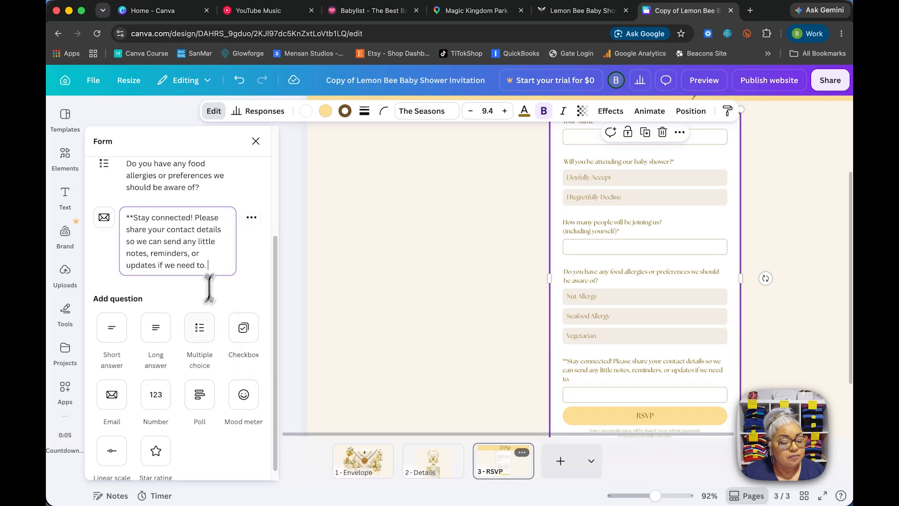
scroll(224, 299, down, 1)
scroll(216, 327, up, 3)
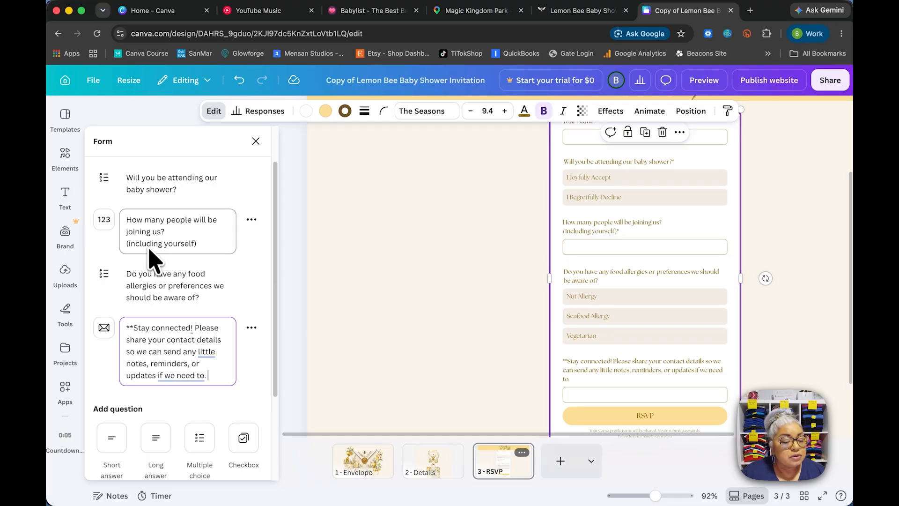
scroll(155, 258, up, 1)
scroll(160, 311, down, 2)
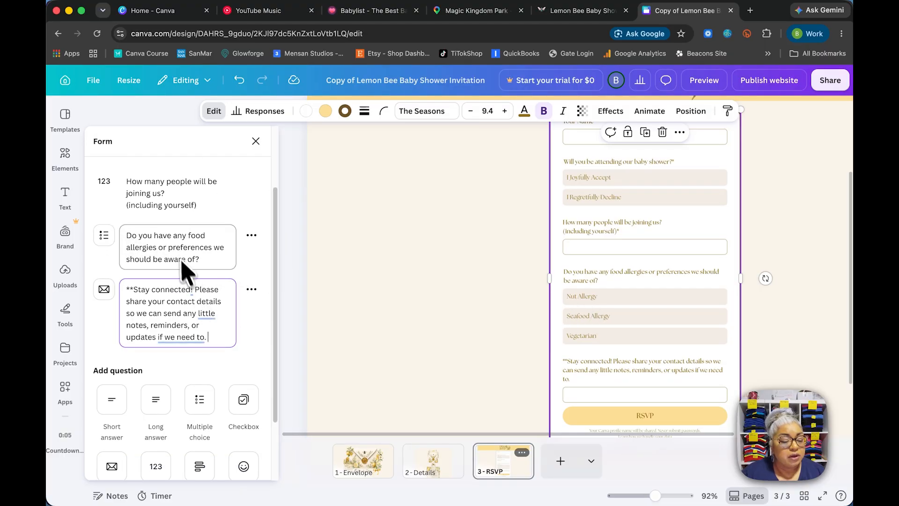
Try adding a blank answer option to the food allergies question, and delete it again
click(175, 248)
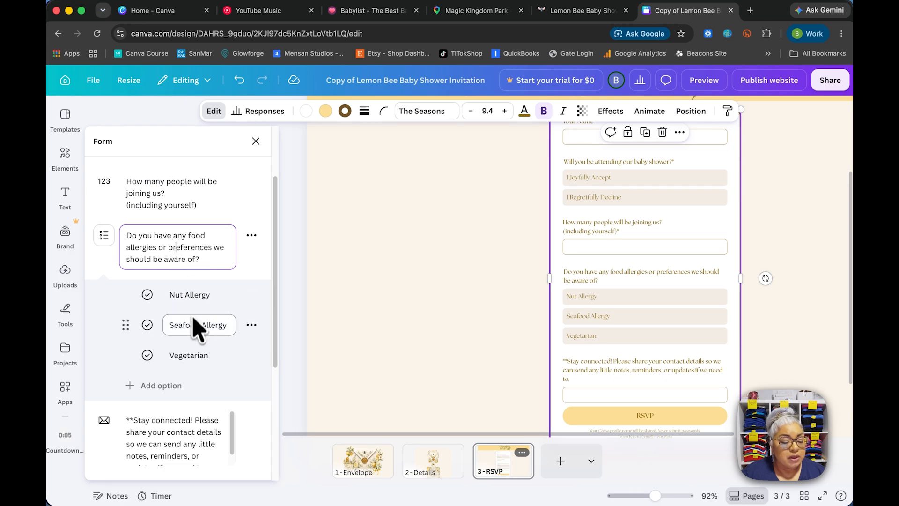
mouse_move(127, 356)
mouse_down()
mouse_move(124, 293)
mouse_move(125, 354)
mouse_up()
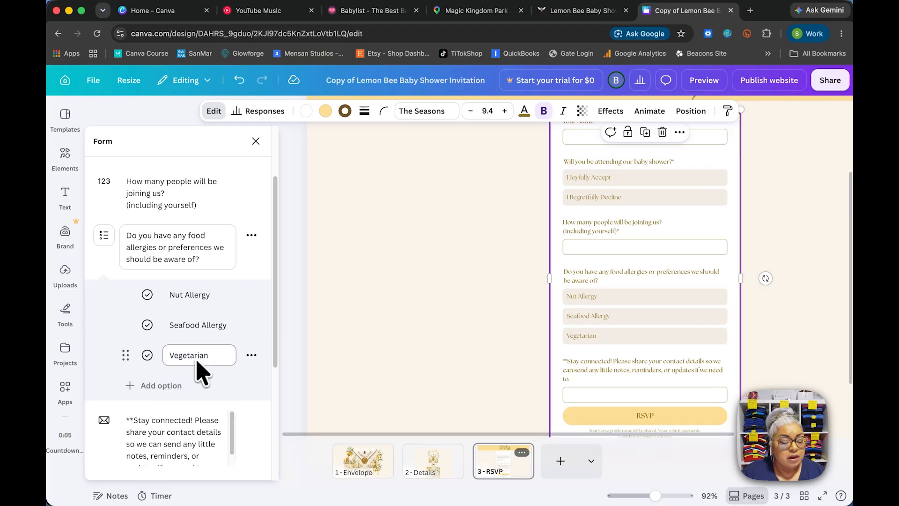
click(164, 386)
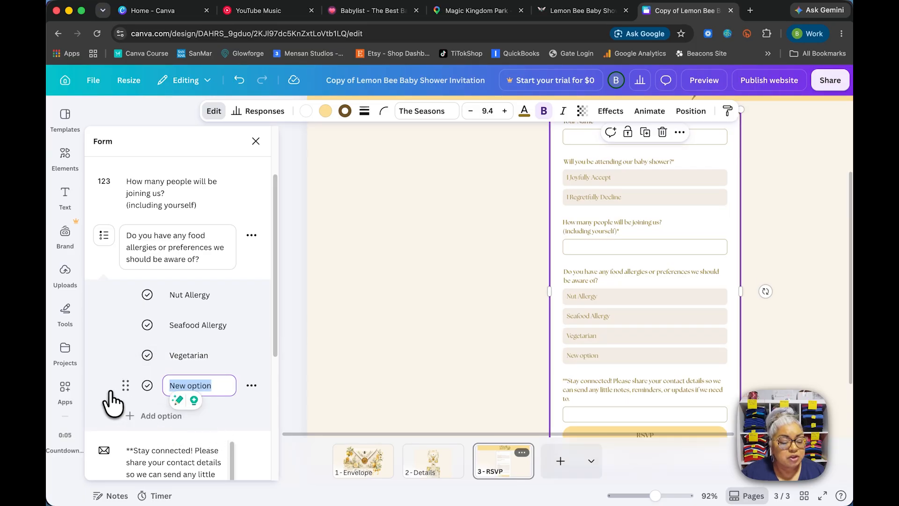
click(252, 385)
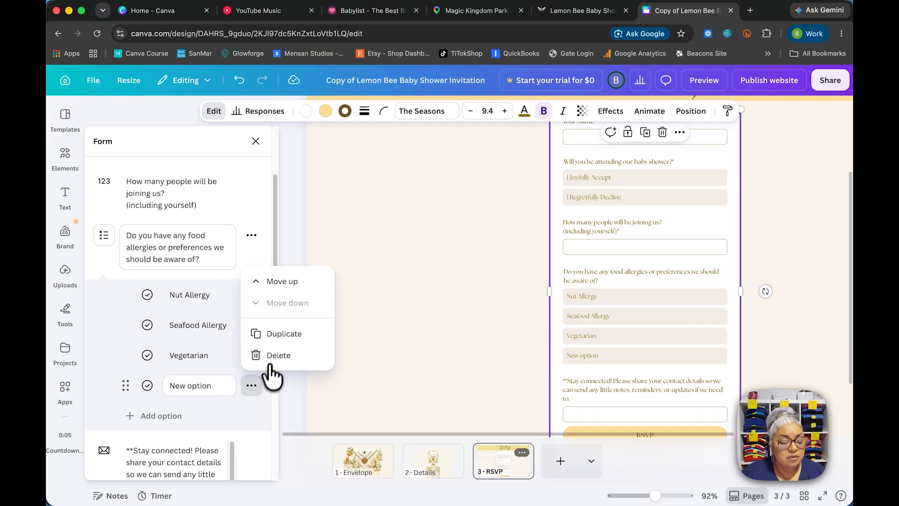
click(274, 356)
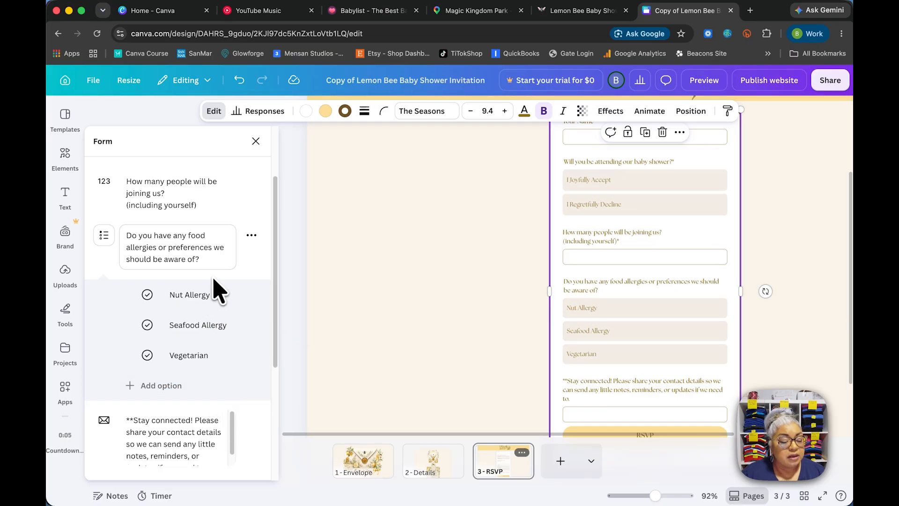
Inspect the "Stay connected!" contact question on the form and check its required, move, duplicate and delete options
scroll(220, 293, down, 2)
scroll(220, 297, down, 5)
click(195, 300)
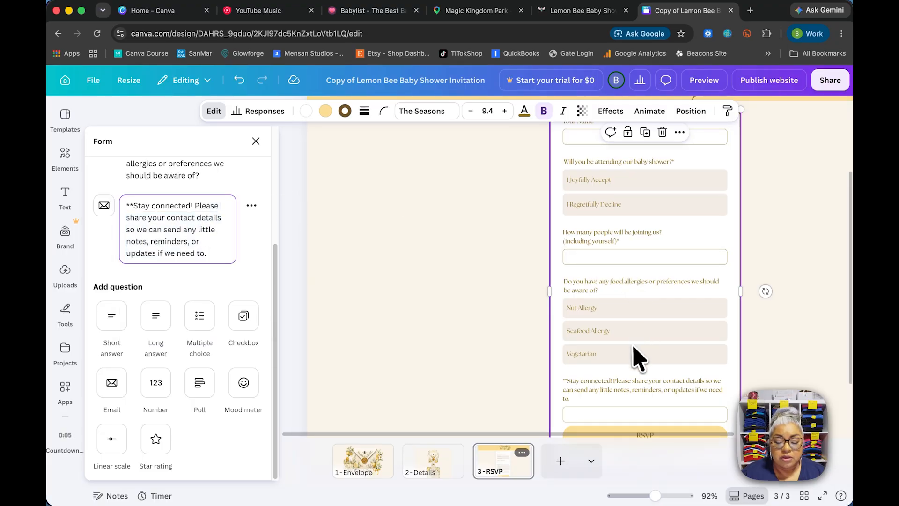
scroll(637, 358, down, 3)
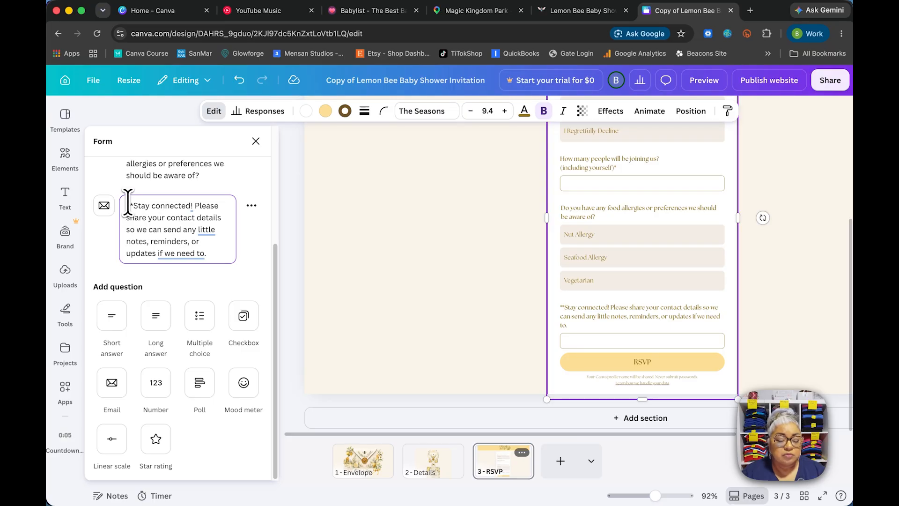
click(251, 205)
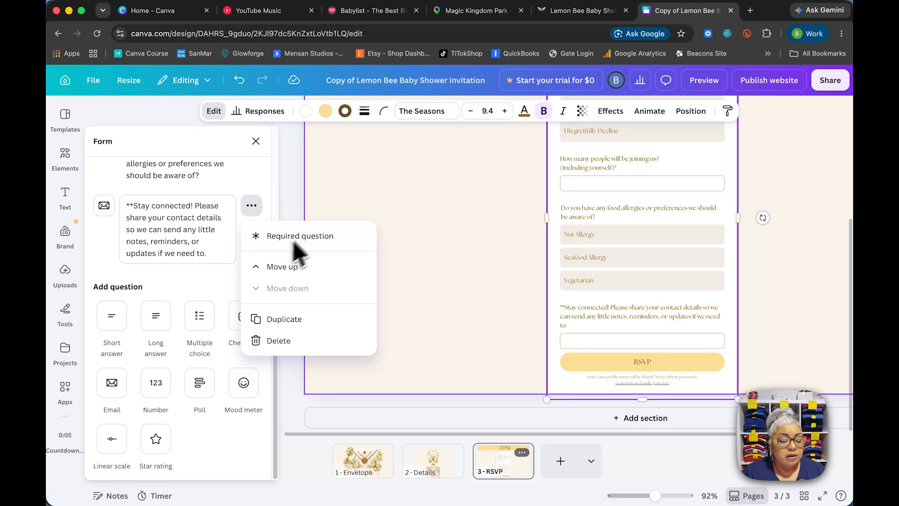
click(202, 285)
Switch the Your Name question's Required question setting off and back on
scroll(236, 298, up, 5)
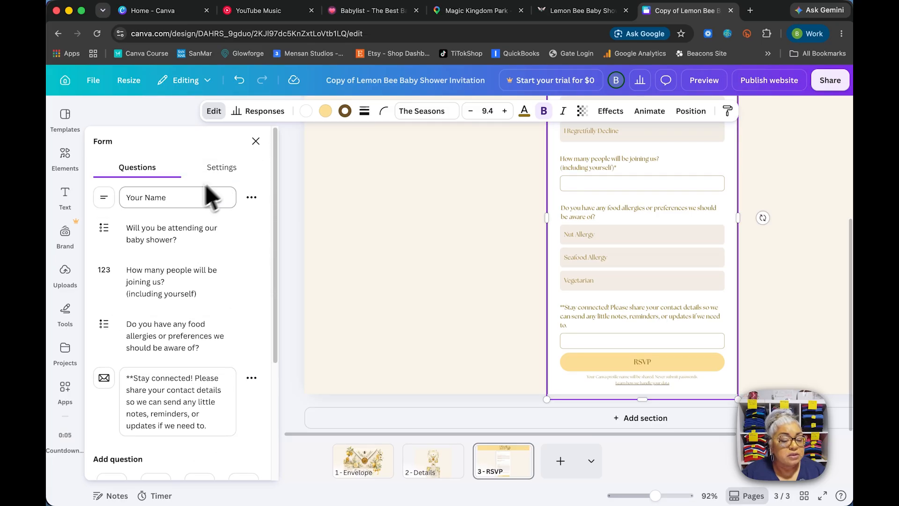
click(252, 197)
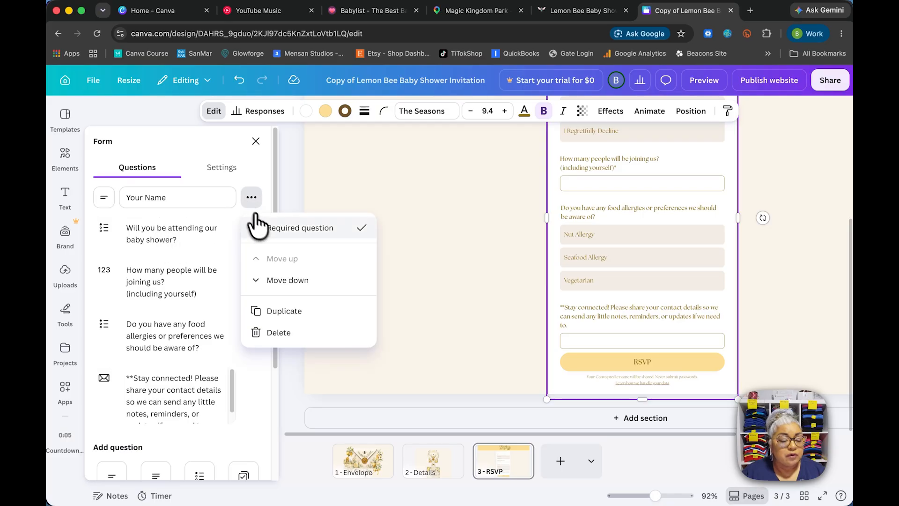
click(337, 228)
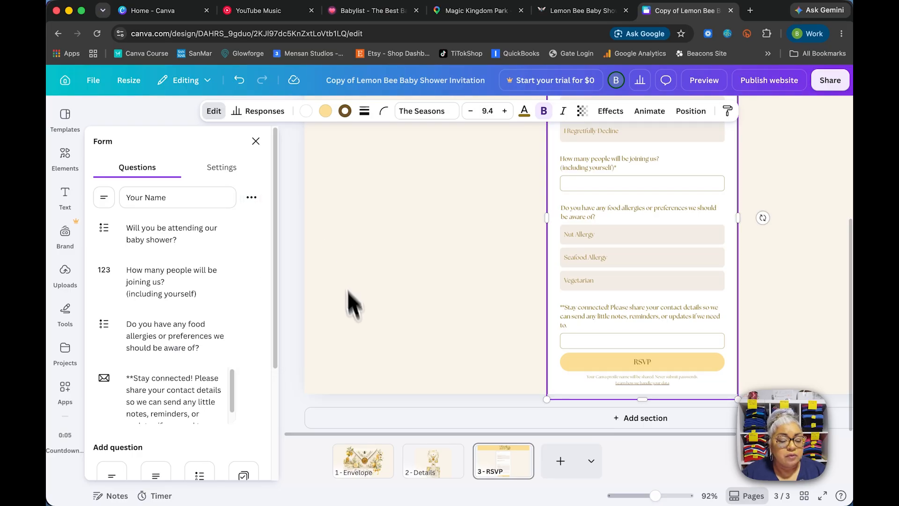
click(251, 197)
click(326, 229)
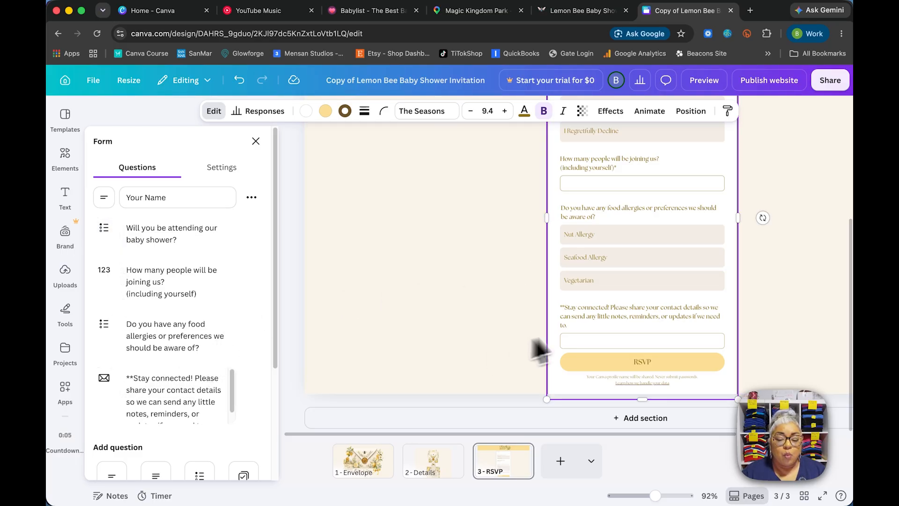
Add a "Gluten Free" answer option to the food allergies question and delete the extra blank option after it
scroll(237, 345, down, 5)
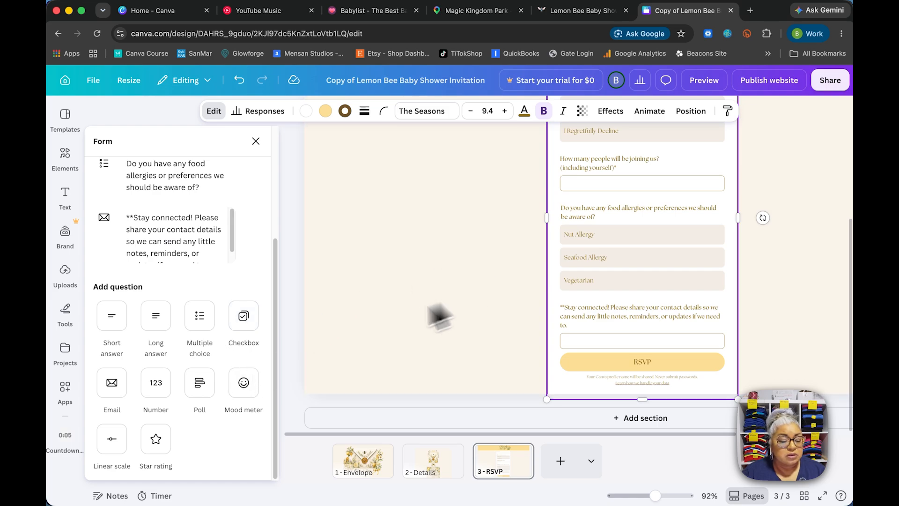
scroll(408, 345, up, 5)
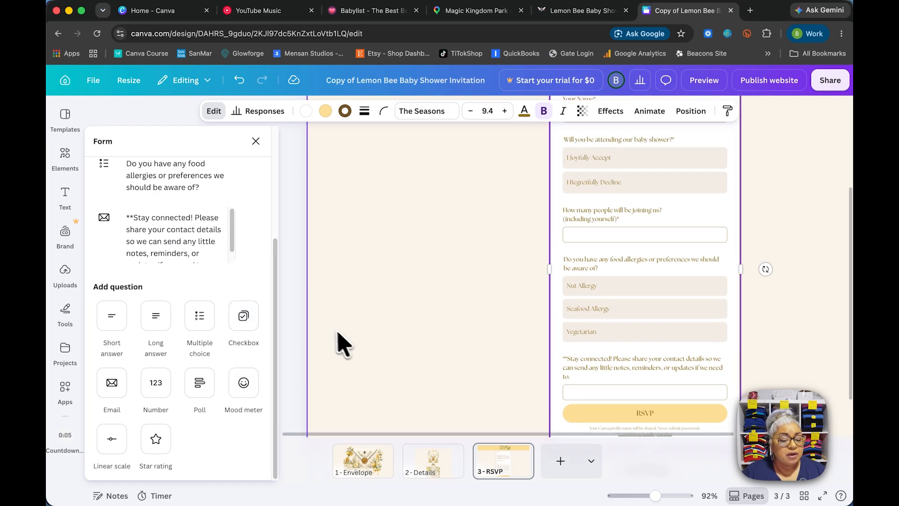
drag(274, 264, 264, 155)
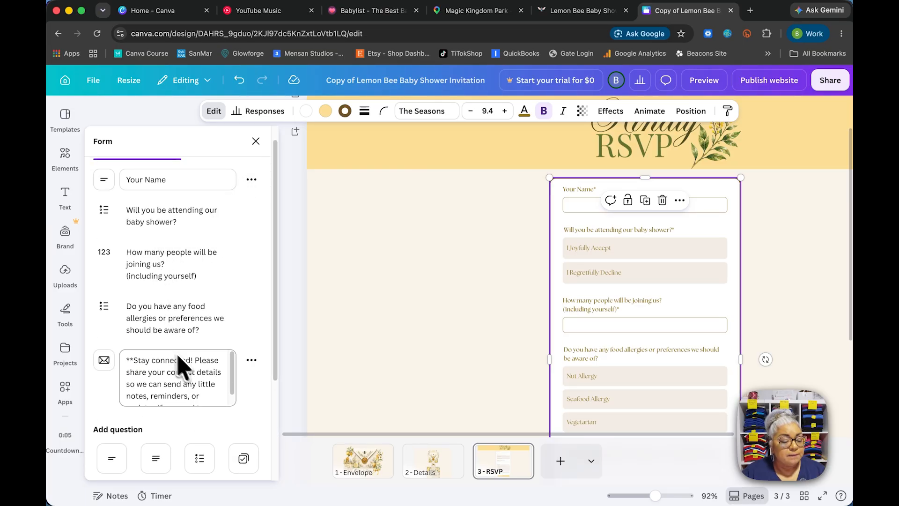
scroll(187, 331, down, 3)
scroll(191, 317, up, 2)
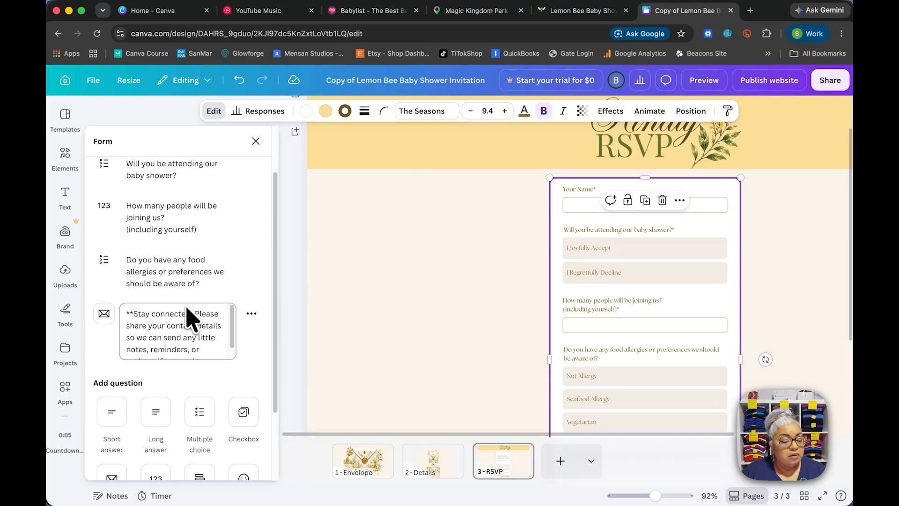
click(172, 285)
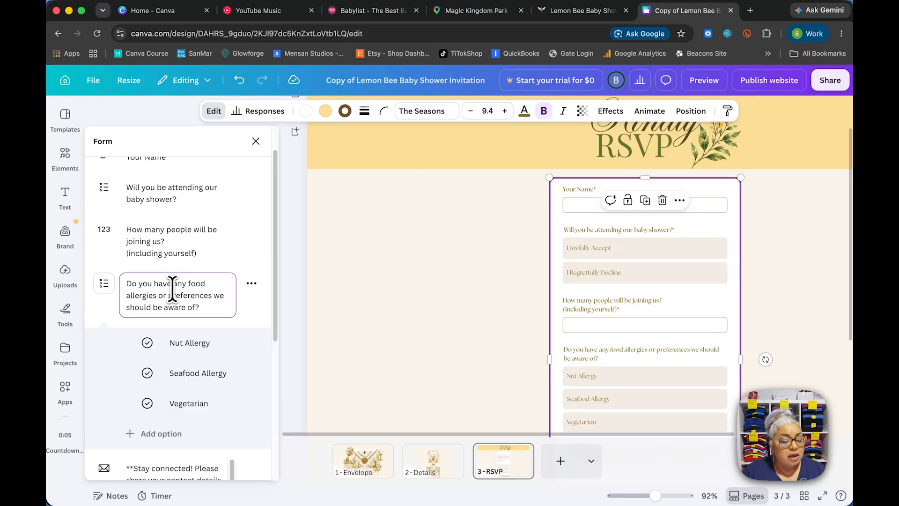
click(162, 434)
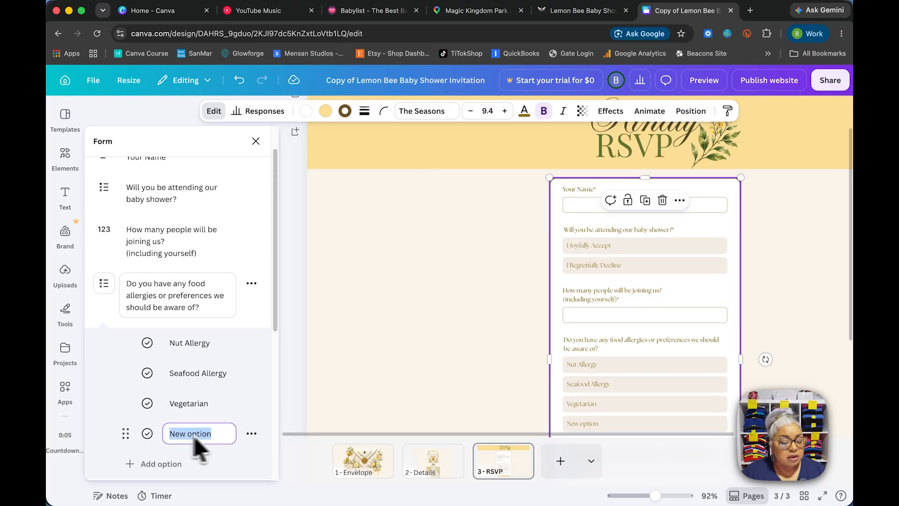
text(Gluten Free)
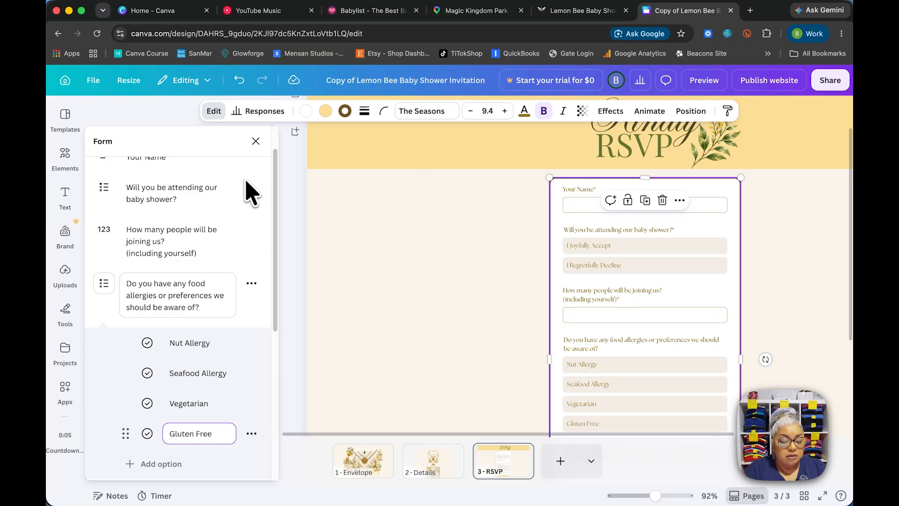
key(Return)
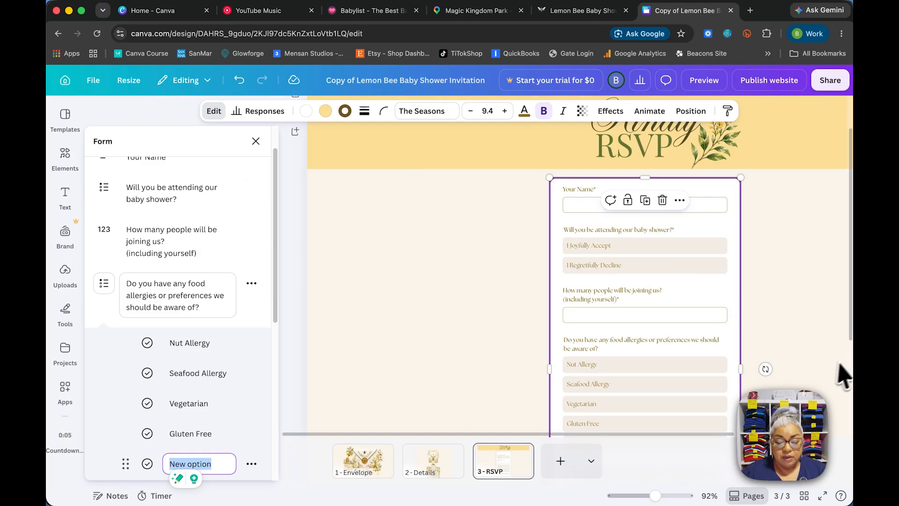
scroll(628, 411, down, 5)
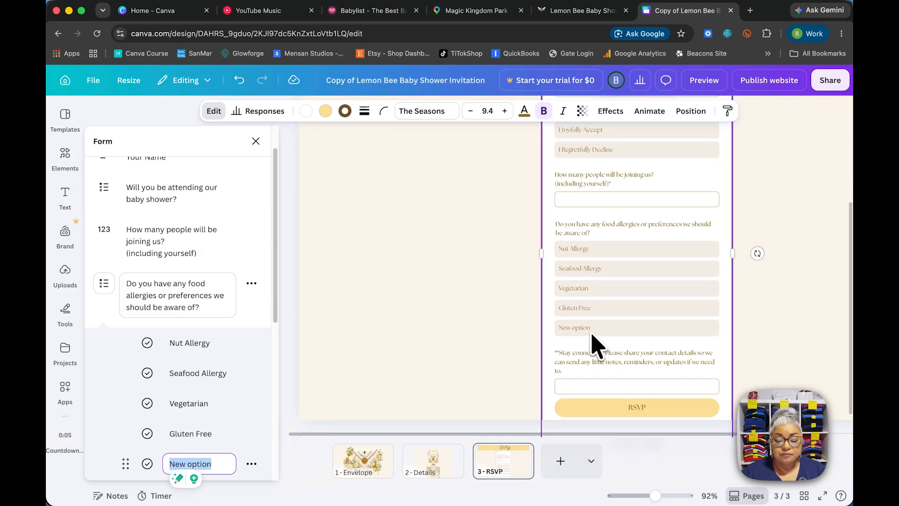
click(252, 465)
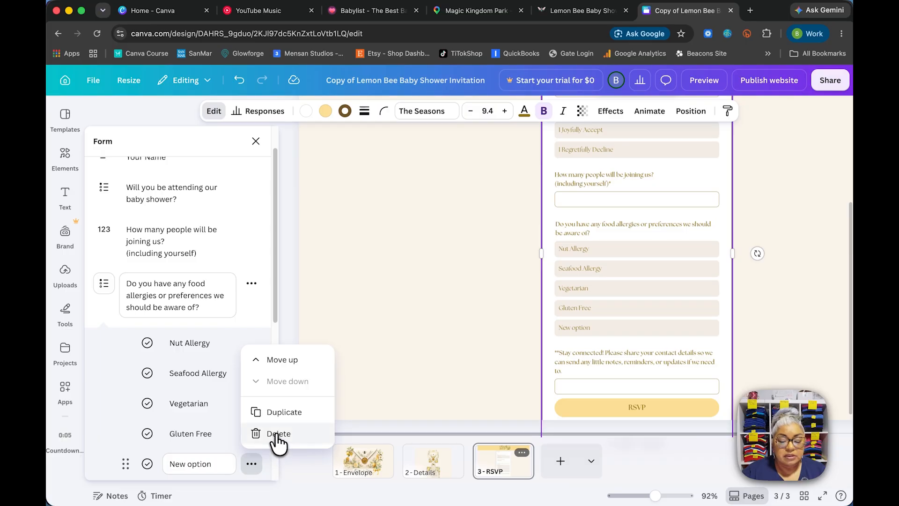
click(278, 435)
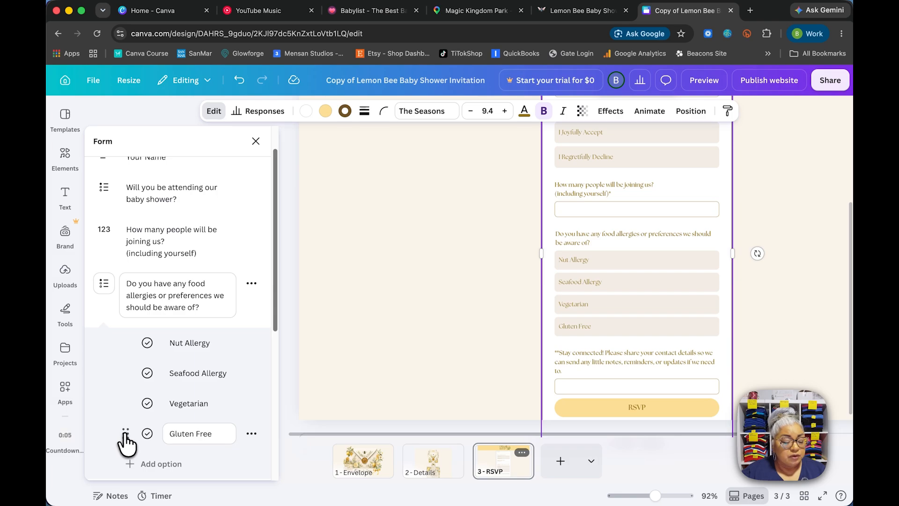
Try moving the Gluten Free option to the top of the food allergies answers, and return it to the end
drag(125, 433, 124, 340)
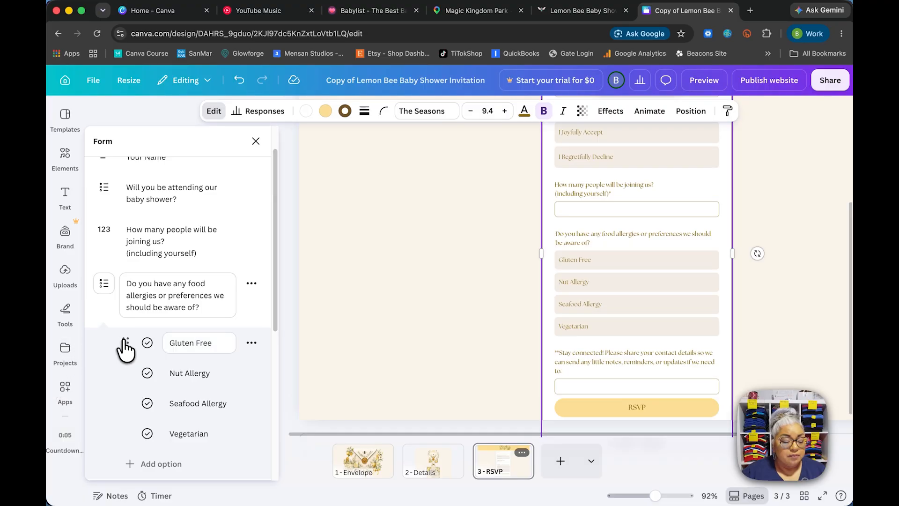
drag(124, 340, 124, 445)
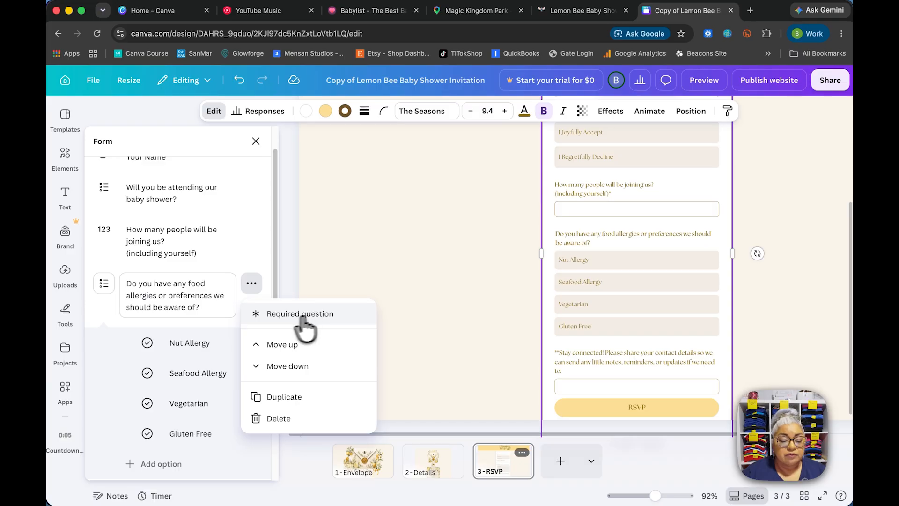
Make the food allergies question a required question and finish editing the form
click(257, 316)
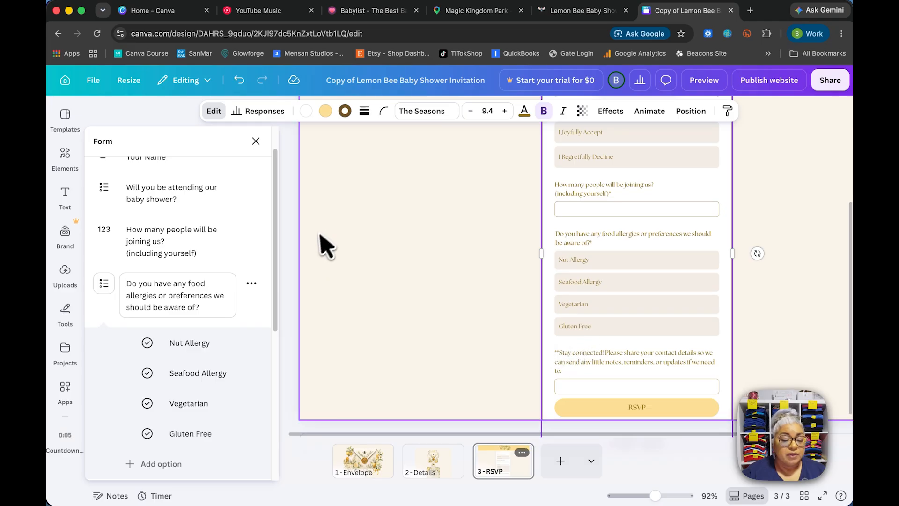
click(255, 142)
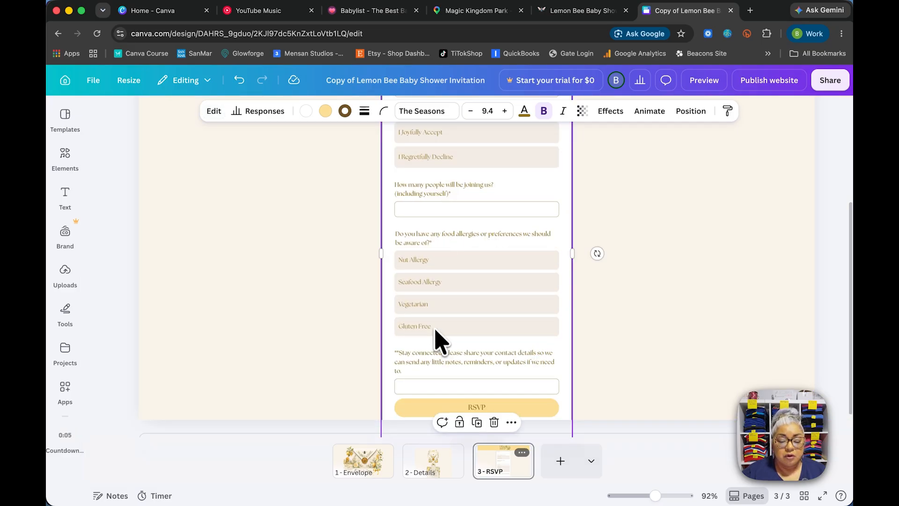
scroll(544, 290, up, 2)
scroll(576, 287, down, 4)
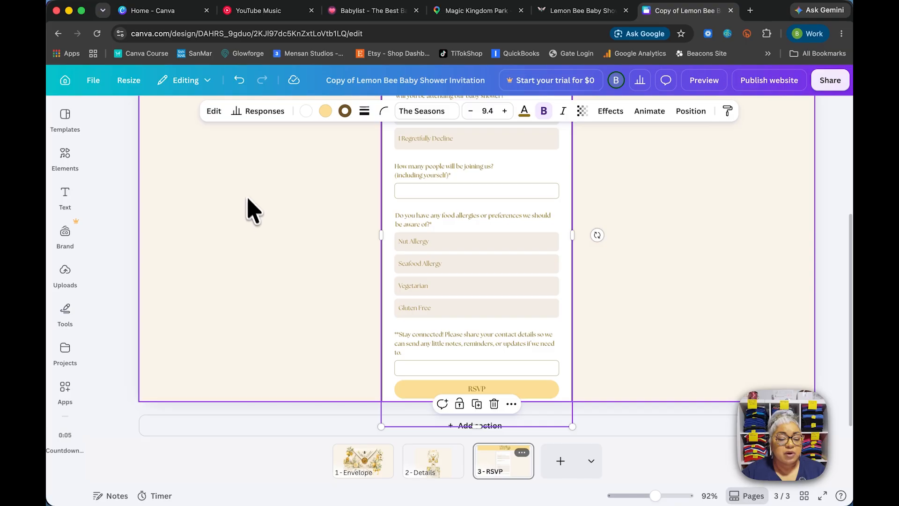
Check the RSVP form's collected responses and close the responses view
click(274, 264)
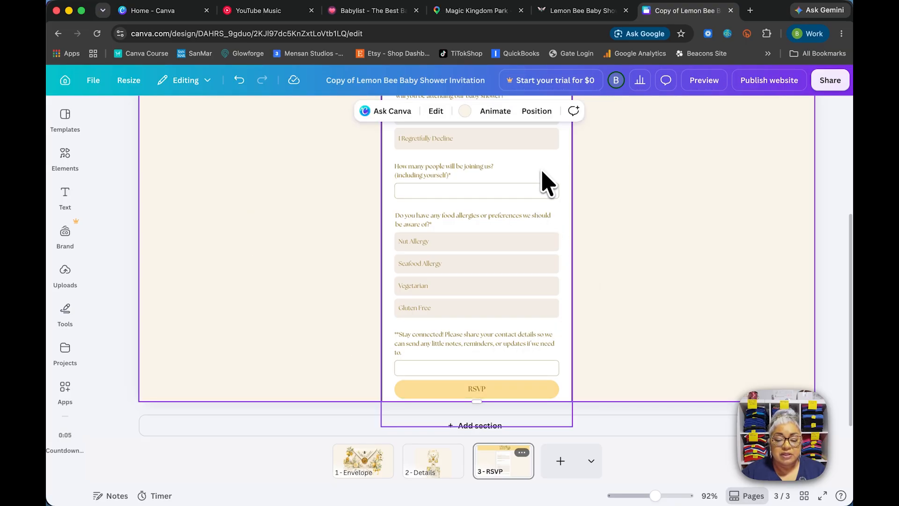
click(546, 187)
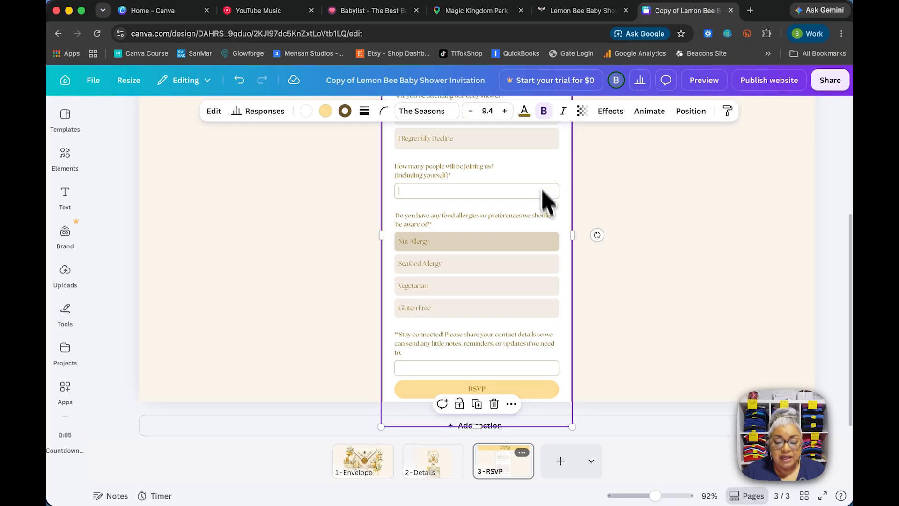
click(256, 113)
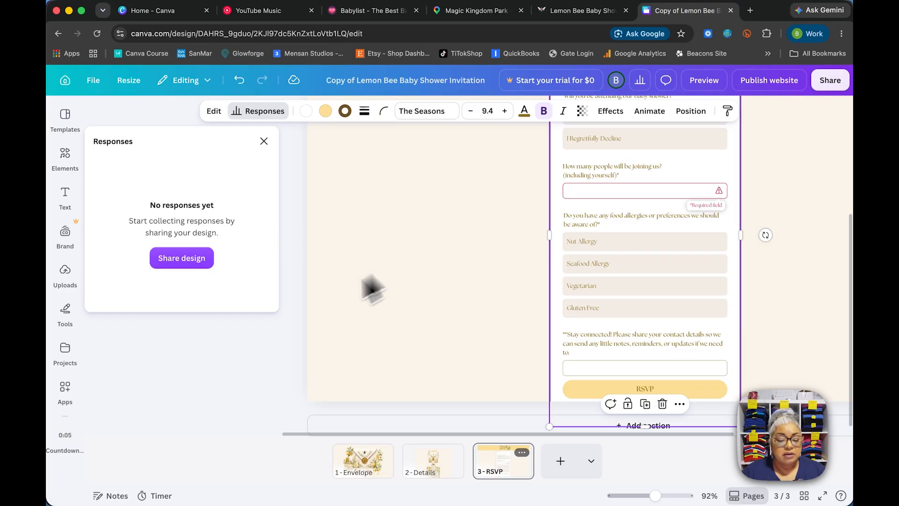
click(263, 141)
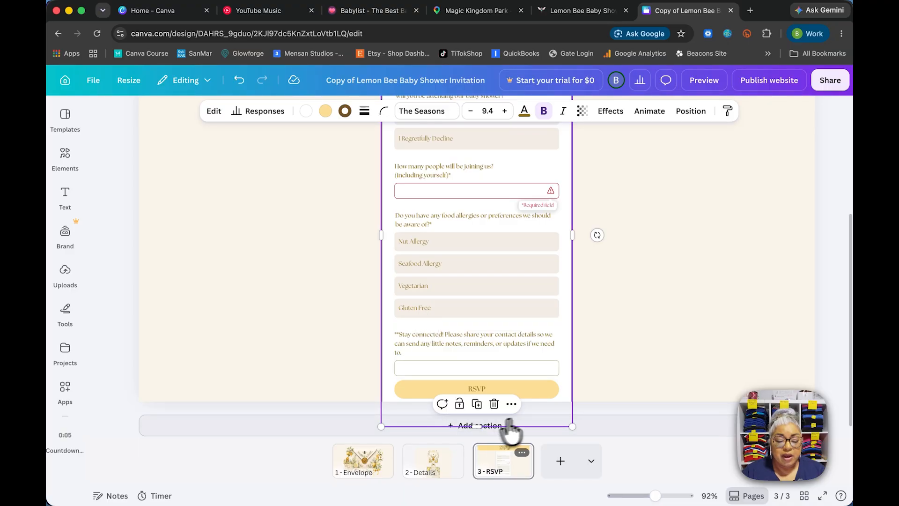
Extend the bottom edge of the RSVP page so that it reaches below the end of the form
click(615, 329)
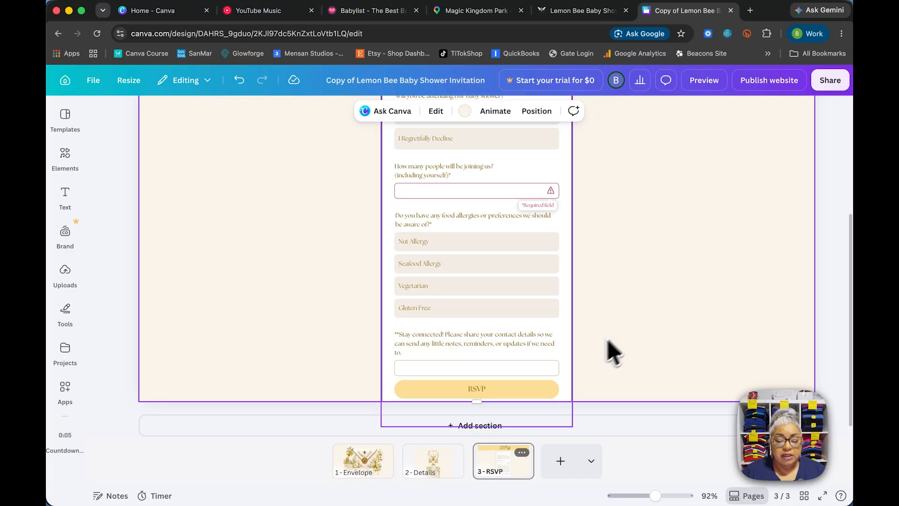
scroll(585, 365, down, 1)
drag(475, 395, 475, 436)
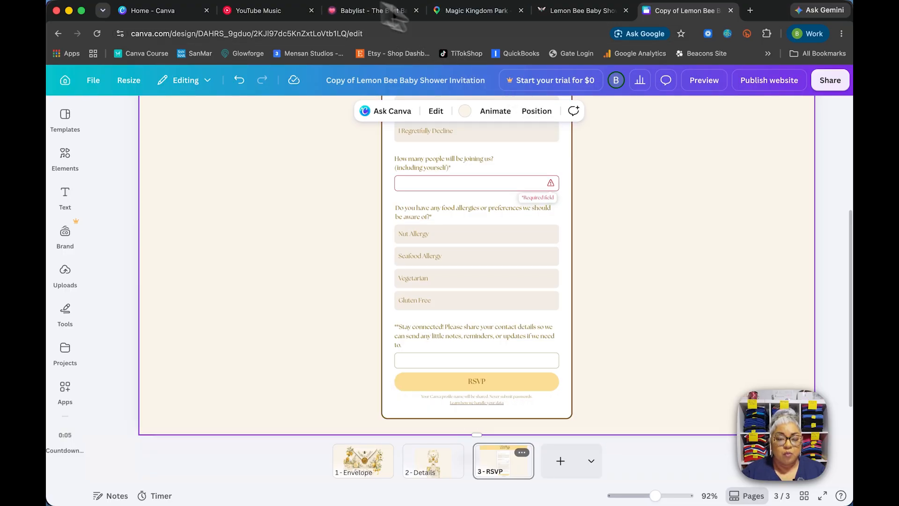
Preview the invitation website on mobile, open the envelope and follow the Kindly RSVP link on the Details page
click(701, 83)
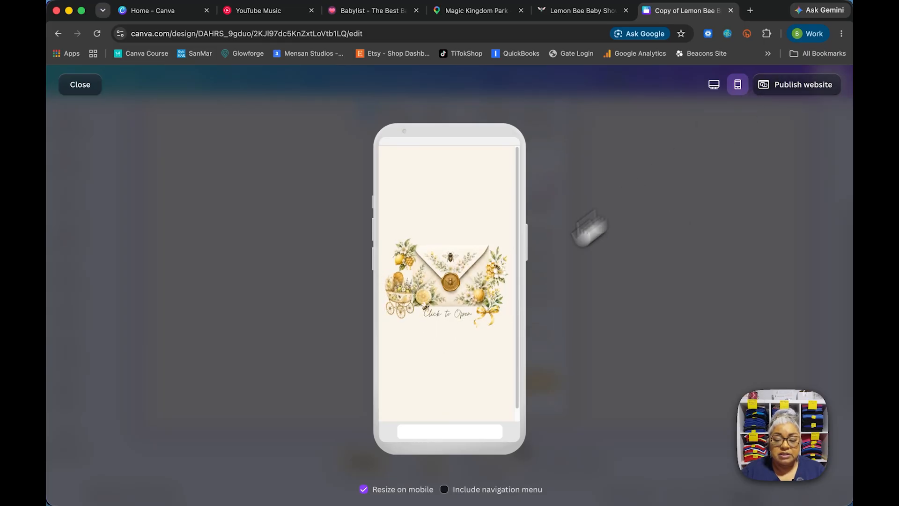
click(448, 316)
drag(517, 188, 523, 261)
scroll(527, 286, up, 2)
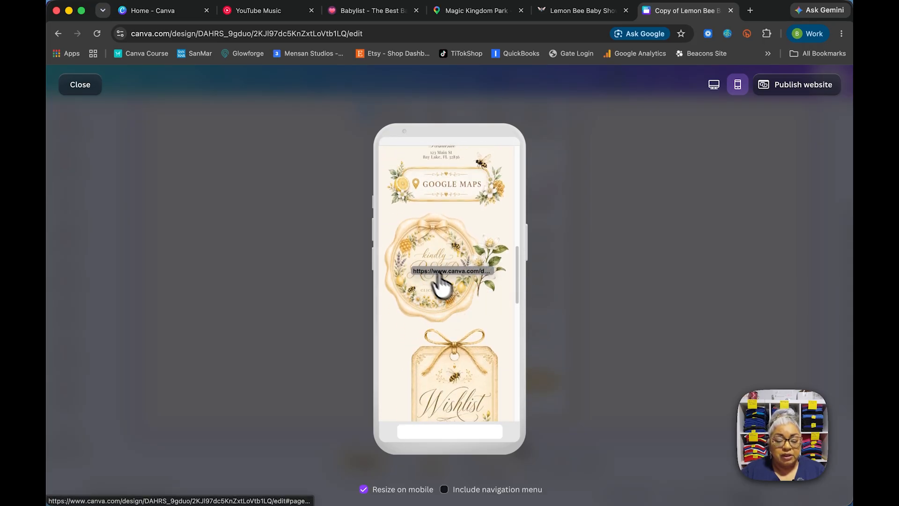
click(447, 278)
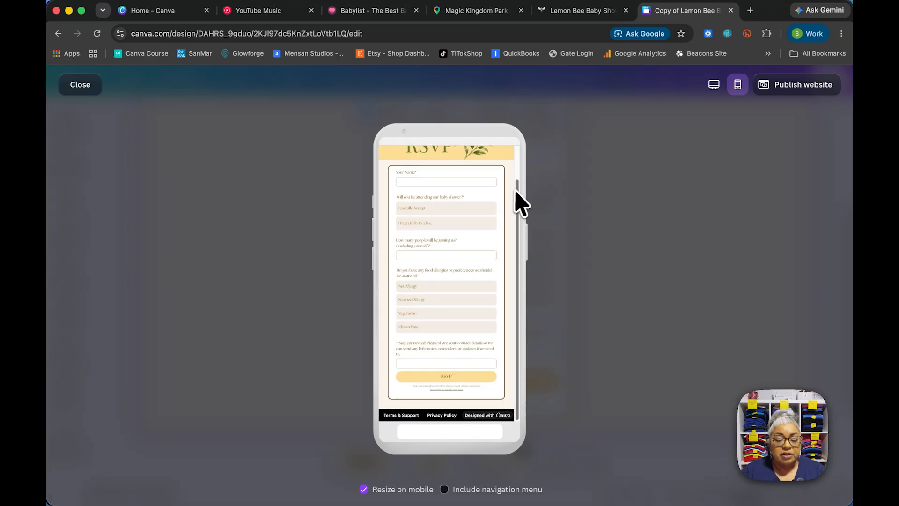
Review the full RSVP form in the mobile preview and leave the preview
drag(519, 187, 512, 221)
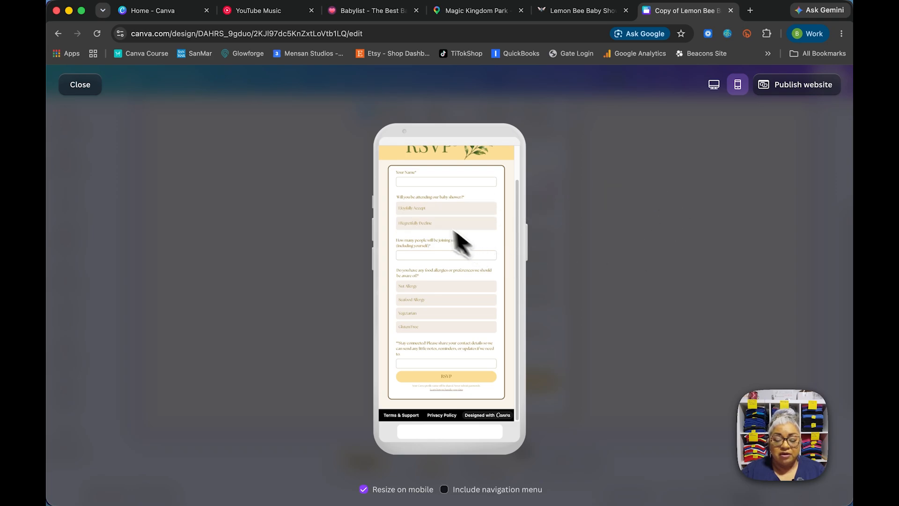
mouse_move(516, 200)
mouse_down()
mouse_move(515, 163)
mouse_move(516, 188)
mouse_up()
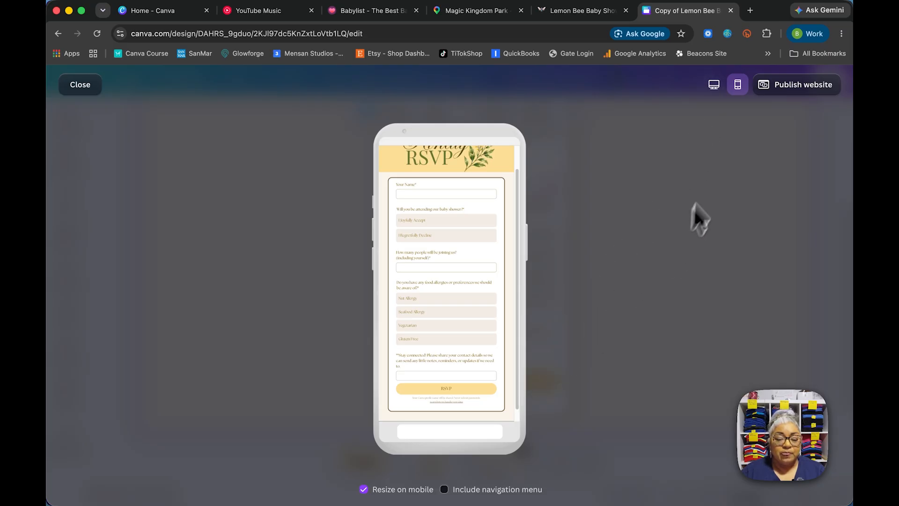
scroll(433, 363, up, 1)
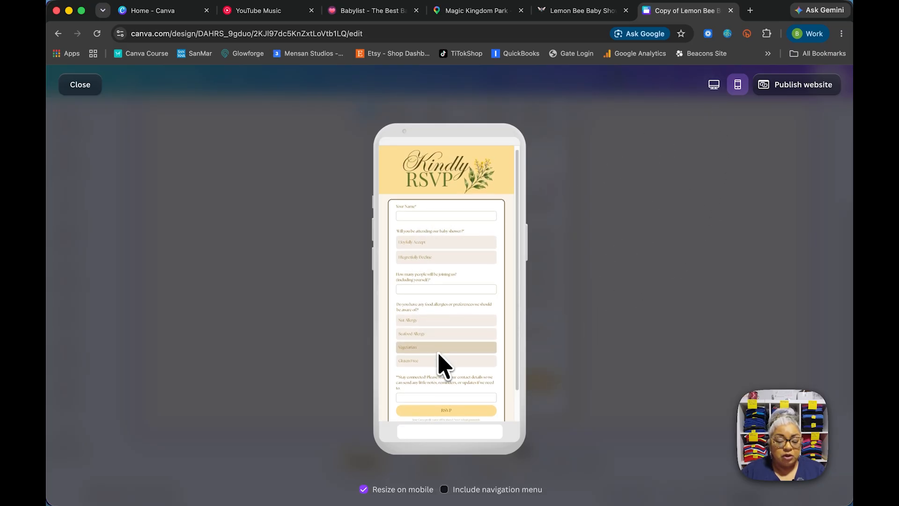
key(Escape)
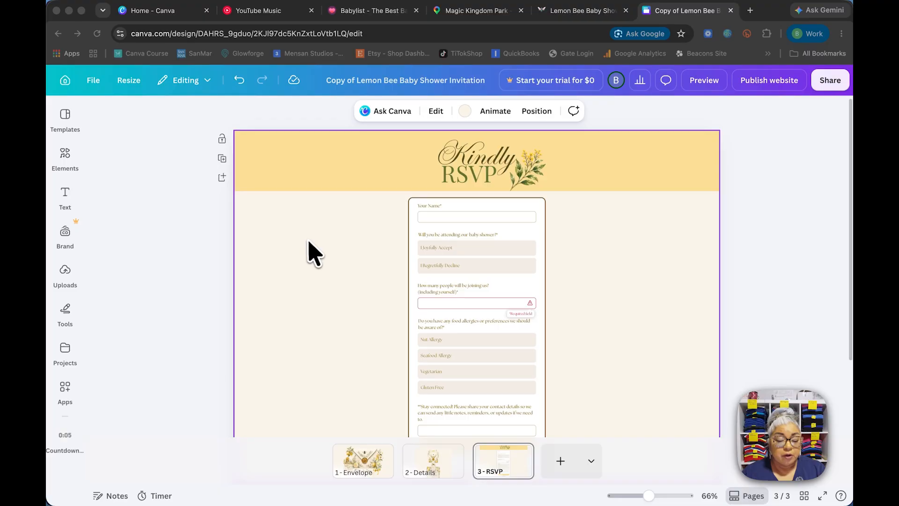
Examine the submitted answers in the RSVP form's responses and open the full form data table
click(499, 468)
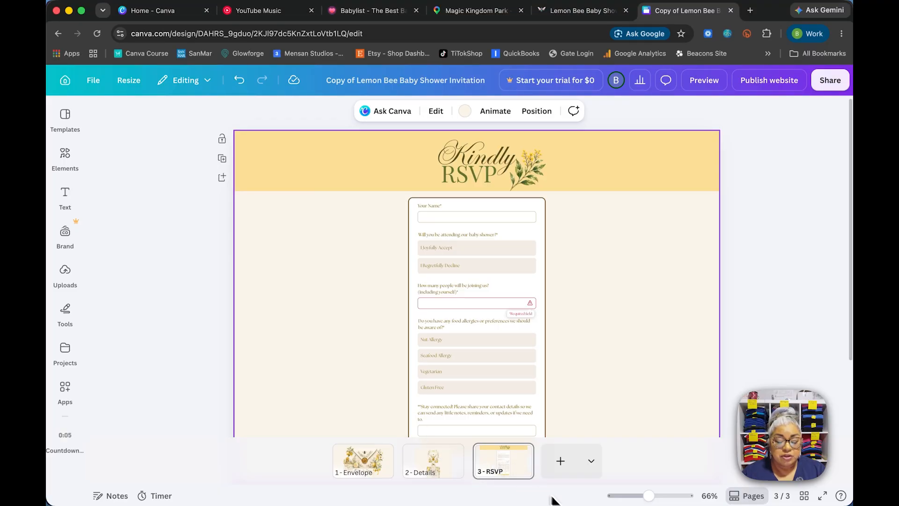
mouse_move(567, 504)
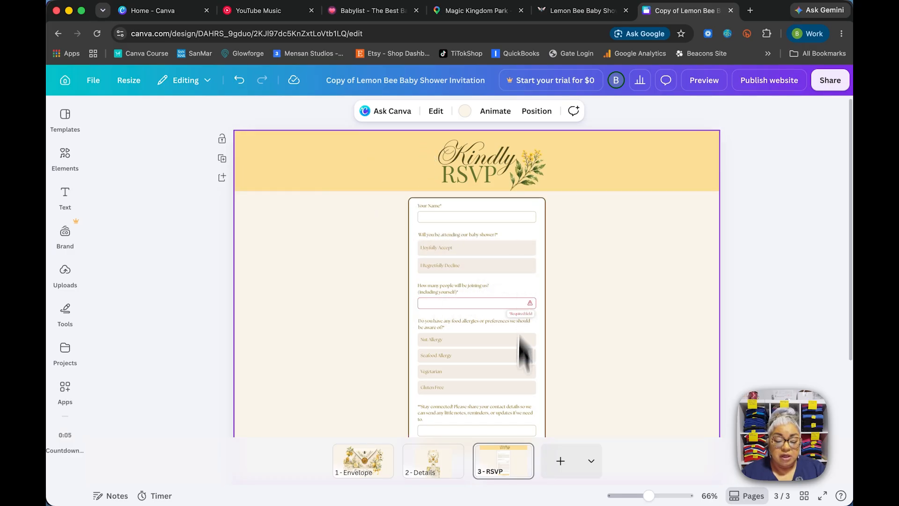
click(519, 470)
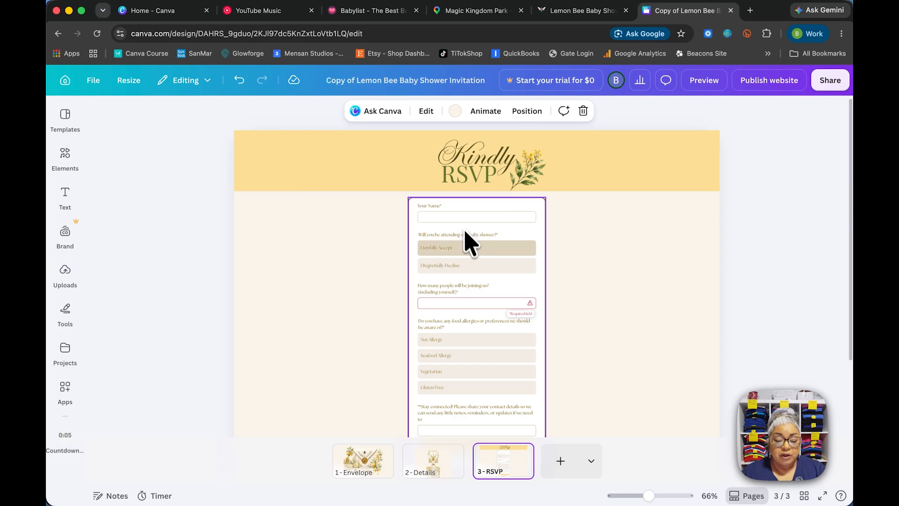
click(538, 230)
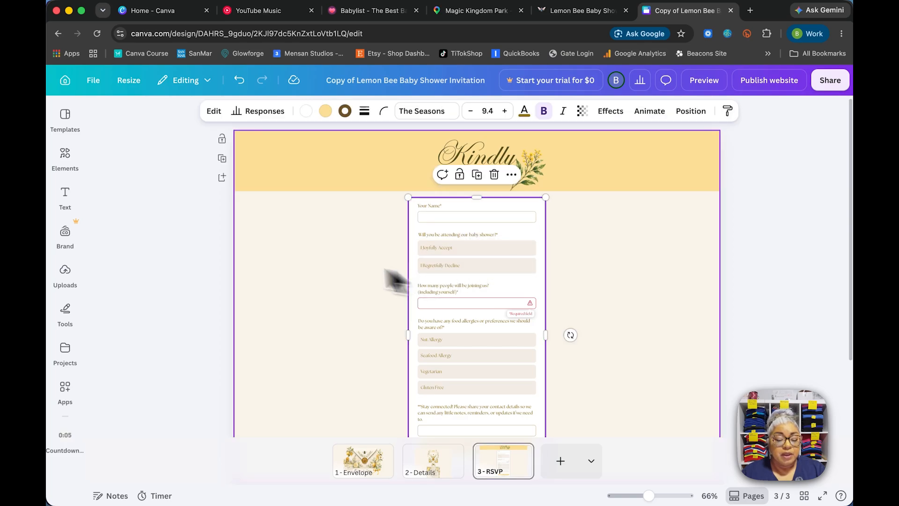
click(258, 119)
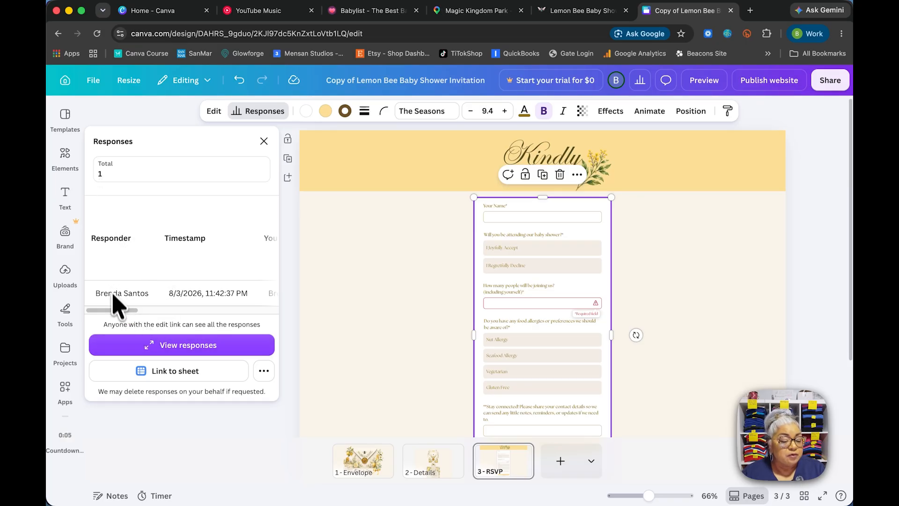
drag(130, 310, 280, 308)
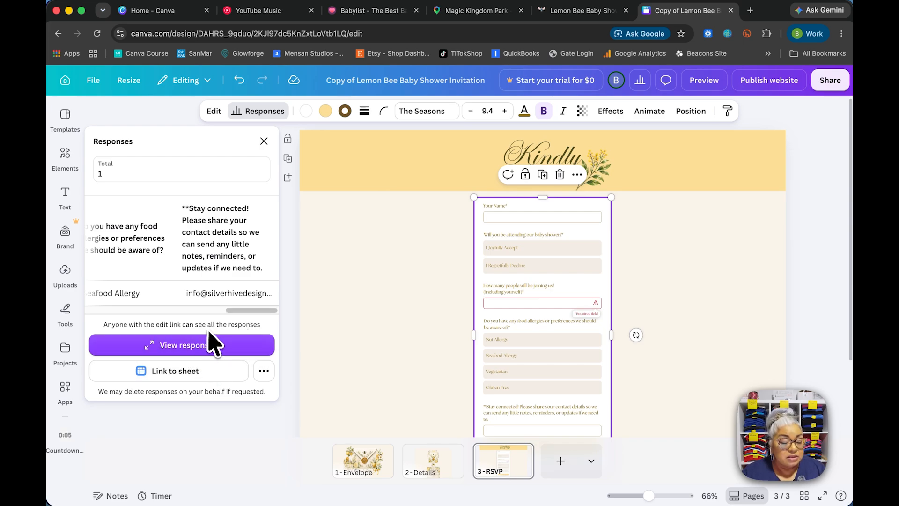
click(179, 347)
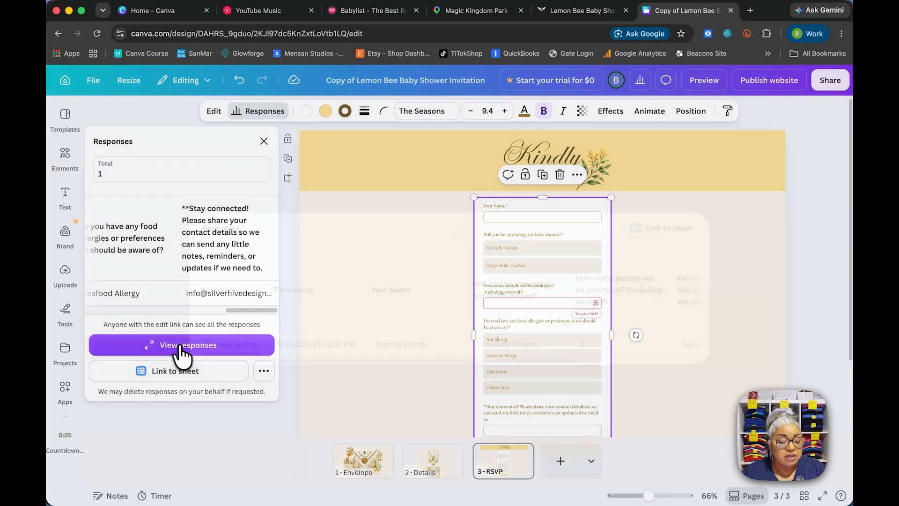
mouse_move(504, 357)
mouse_down()
mouse_move(646, 349)
mouse_move(503, 370)
mouse_up()
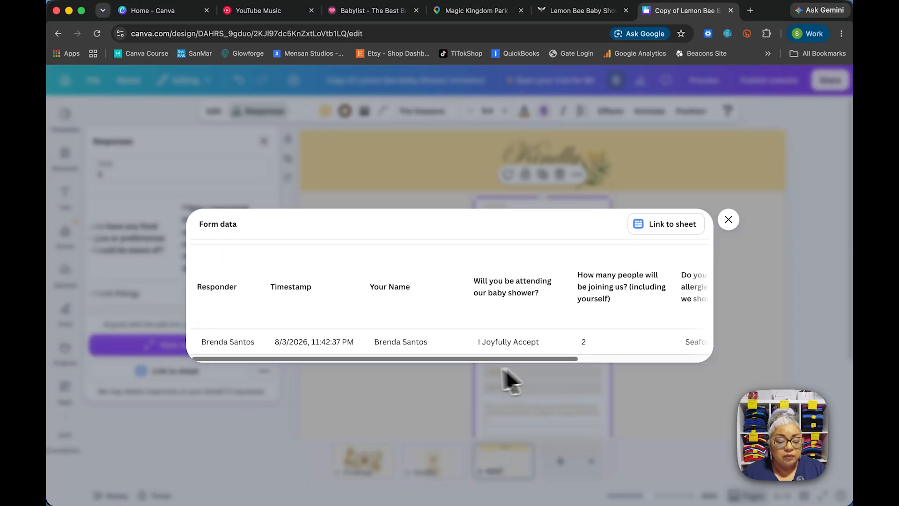
Link the RSVP form responses to a sheet and open the linked sheet
click(666, 226)
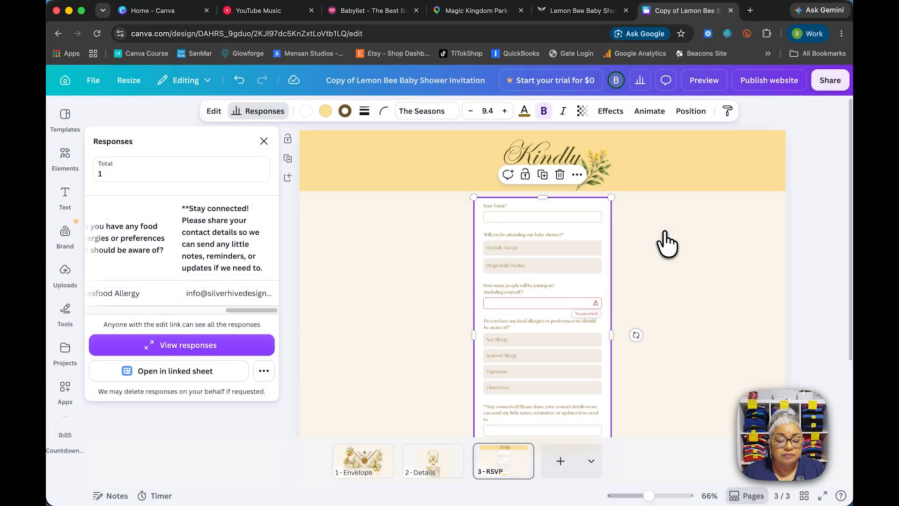
click(199, 370)
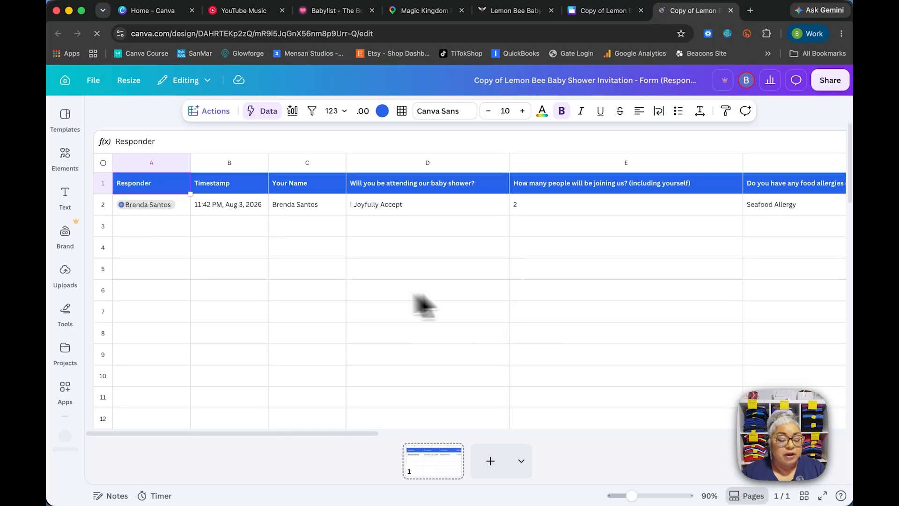
Examine the linked response sheet's columns, from the responder to the contact details question
scroll(444, 294, down, 3)
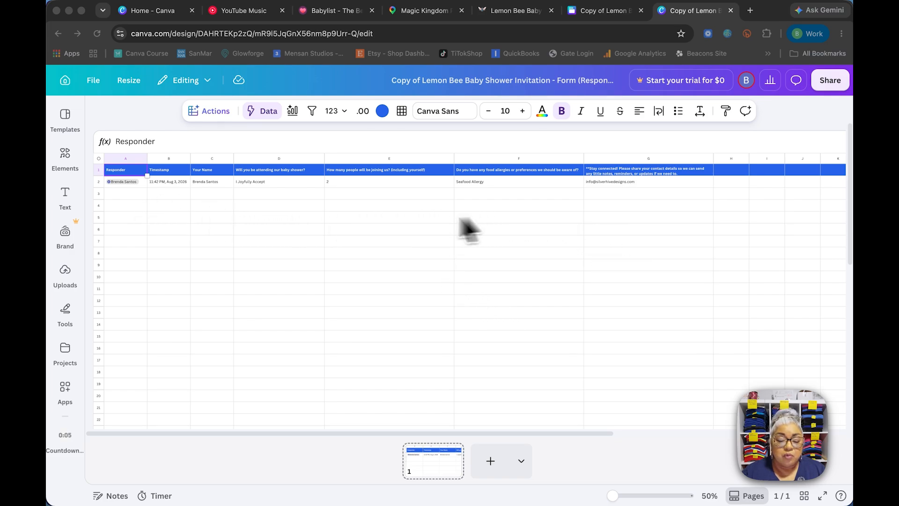
scroll(254, 241, up, 5)
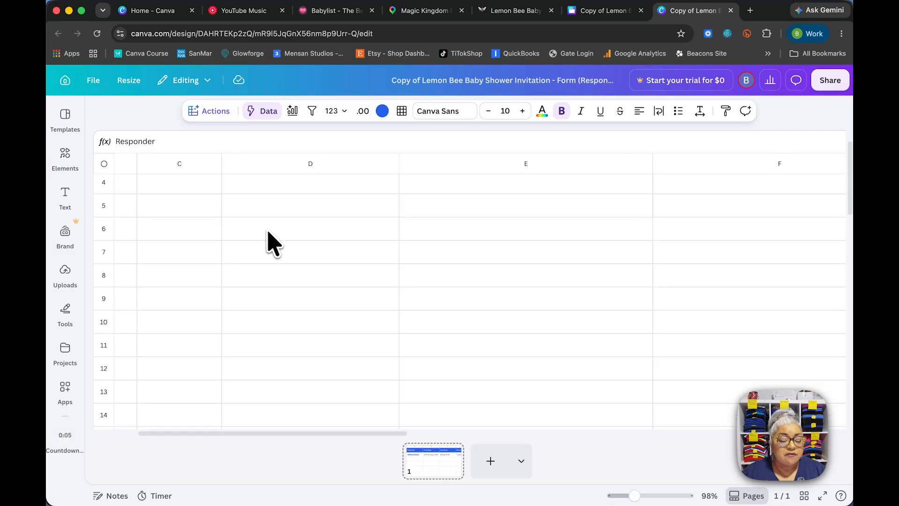
scroll(279, 242, up, 3)
scroll(291, 244, right, 10)
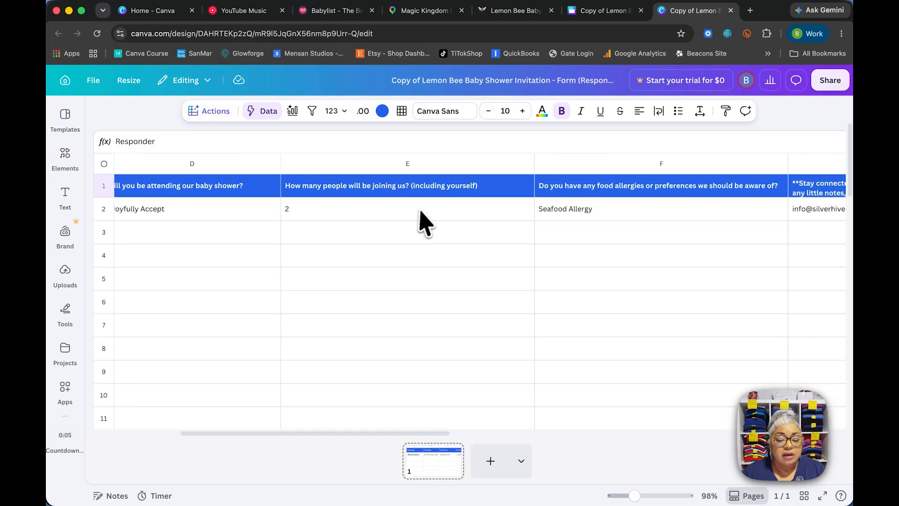
scroll(649, 221, right, 3)
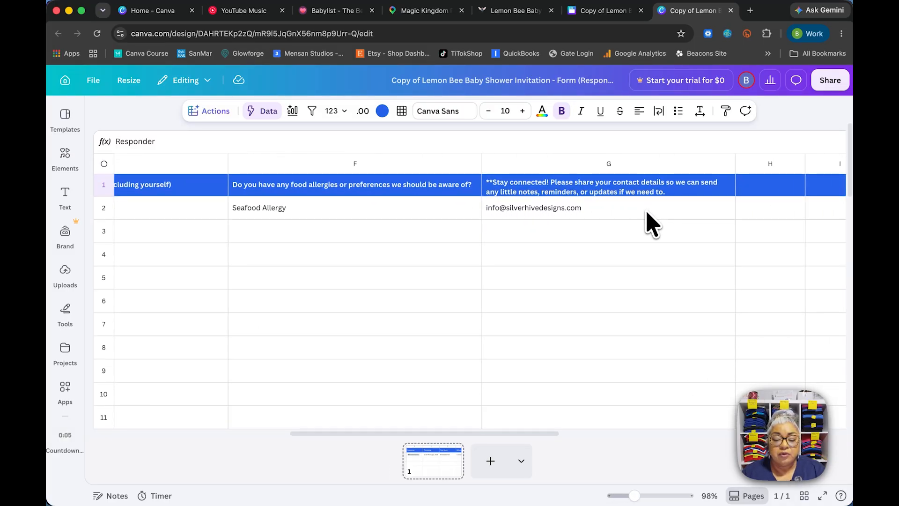
scroll(646, 218, right, 5)
scroll(515, 220, left, 2)
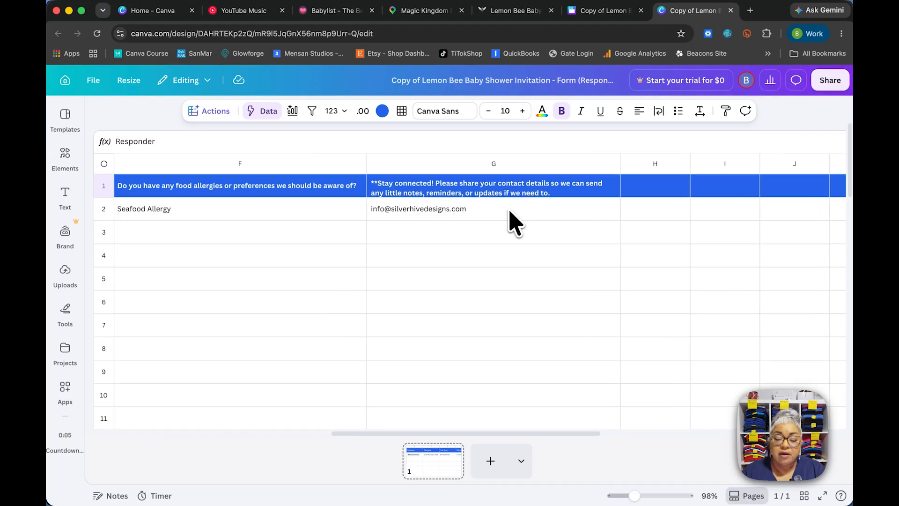
scroll(515, 223, left, 10)
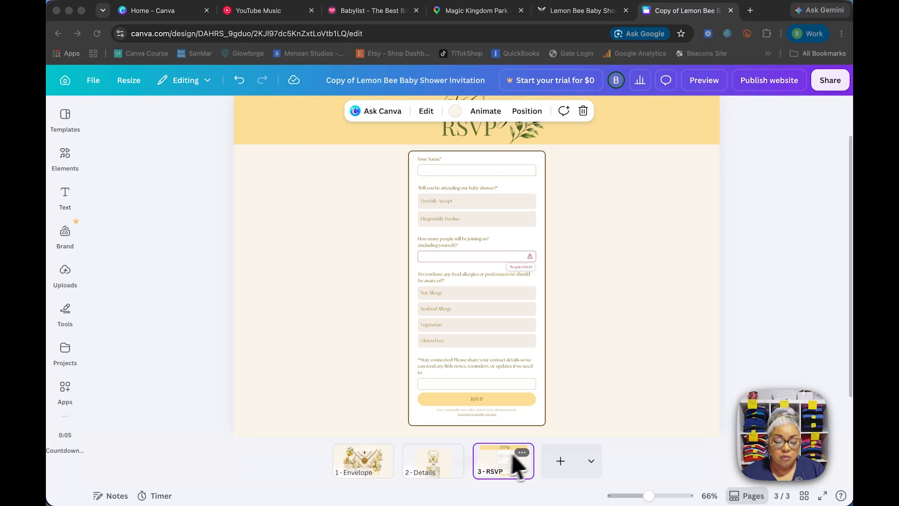
Locate the Wishlist tag on the Details page, and copy the web address of the Babylist home page in the browser
click(434, 466)
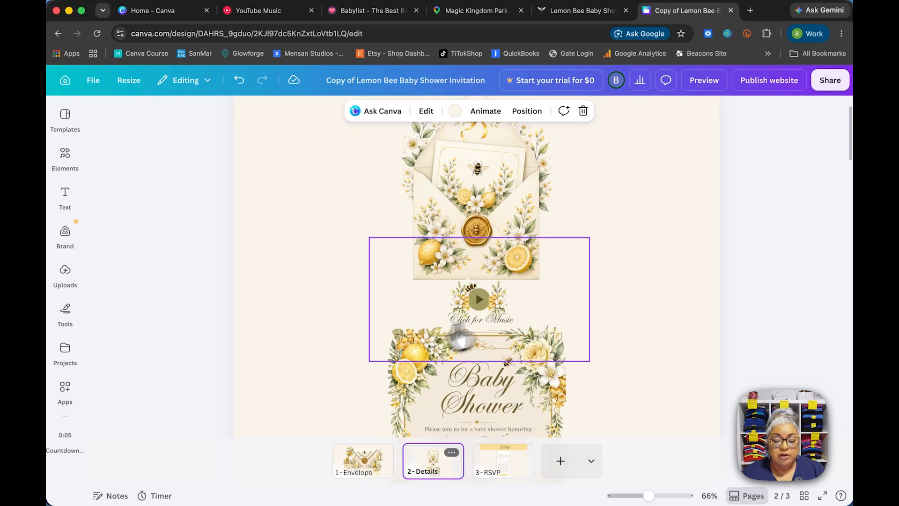
scroll(545, 225, down, 5)
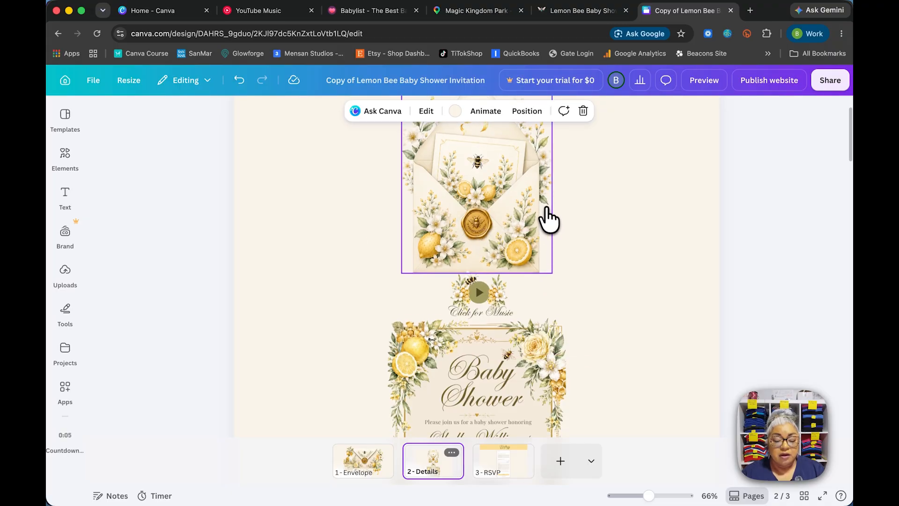
scroll(548, 215, down, 20)
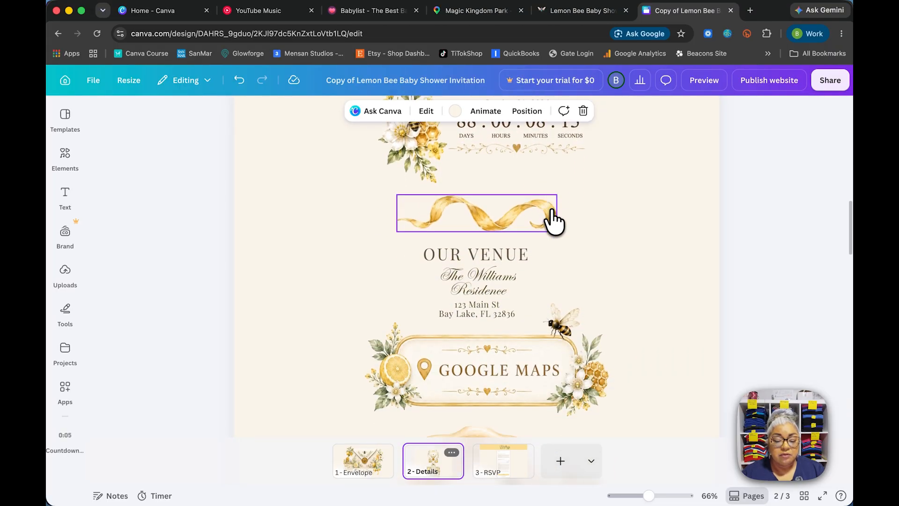
scroll(555, 224, down, 15)
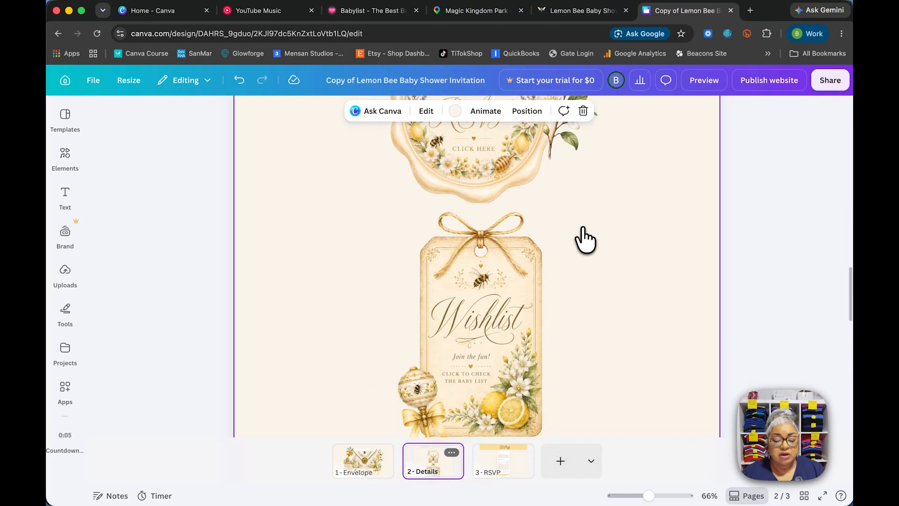
scroll(587, 239, up, 1)
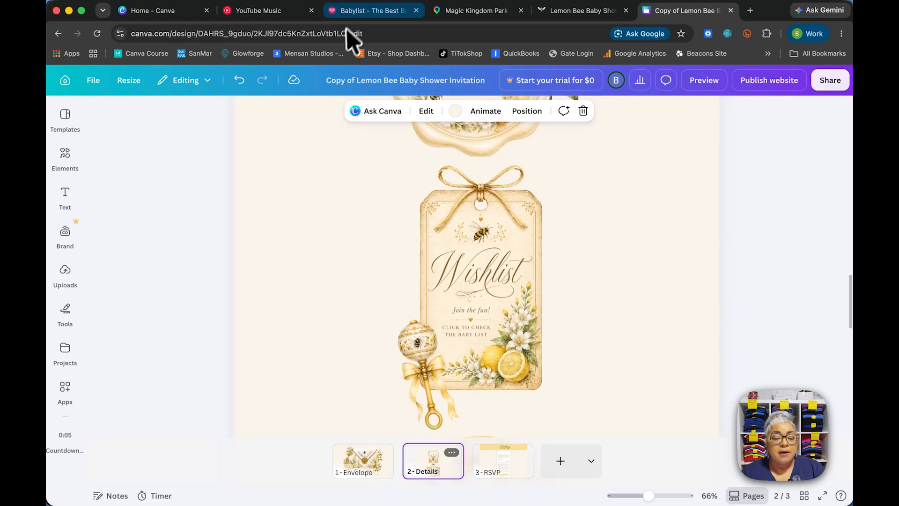
click(370, 11)
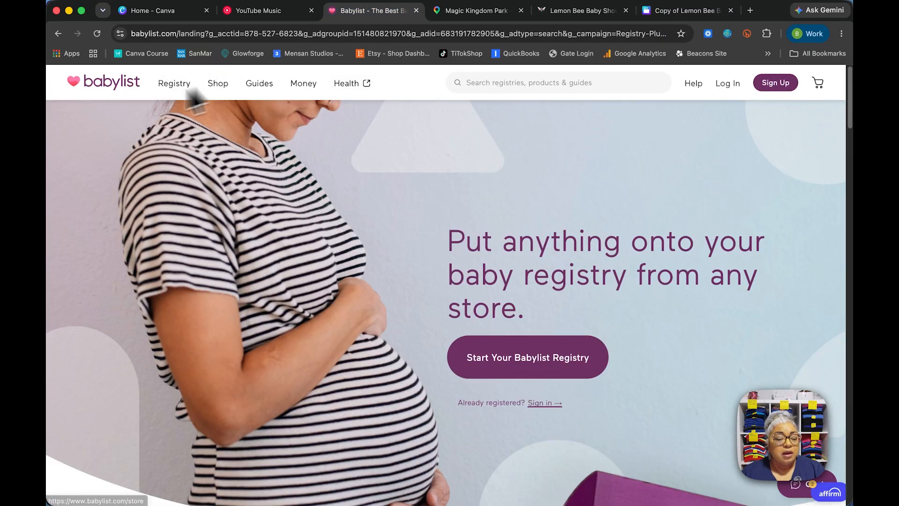
click(114, 90)
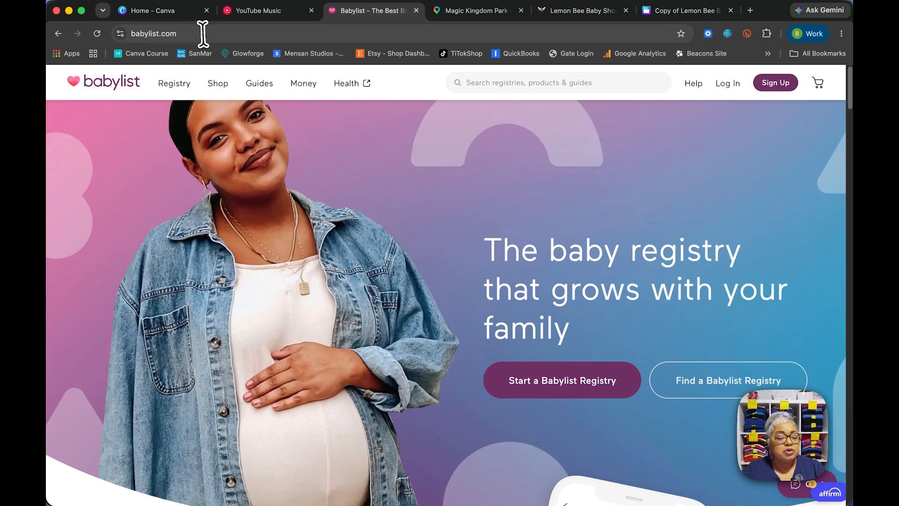
click(156, 33)
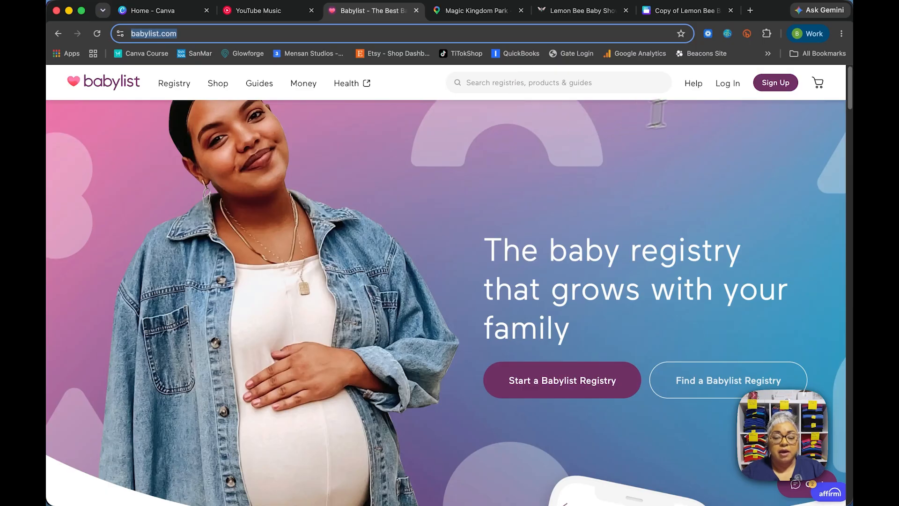
click(688, 11)
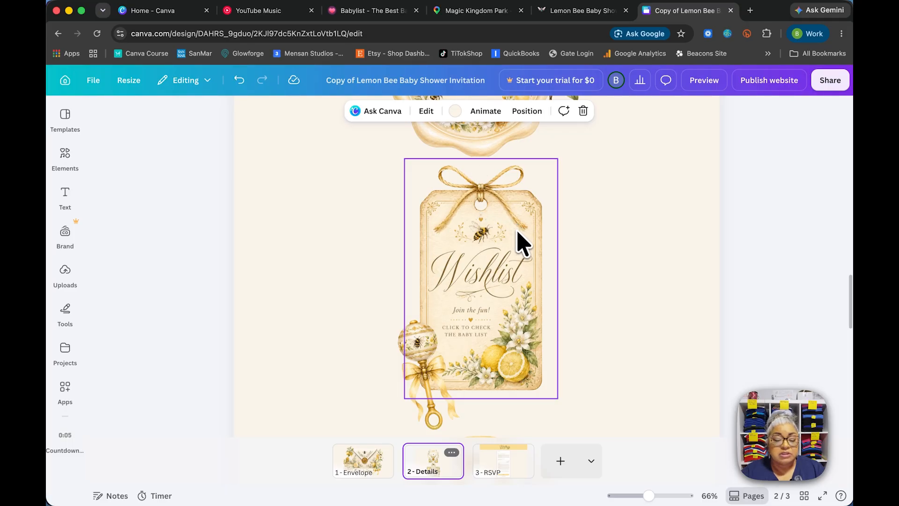
click(524, 240)
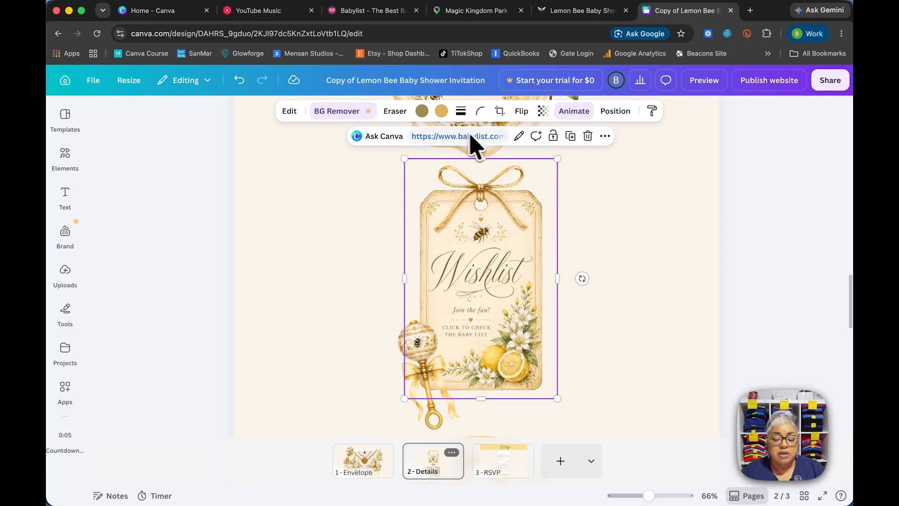
click(518, 137)
key(super+c)
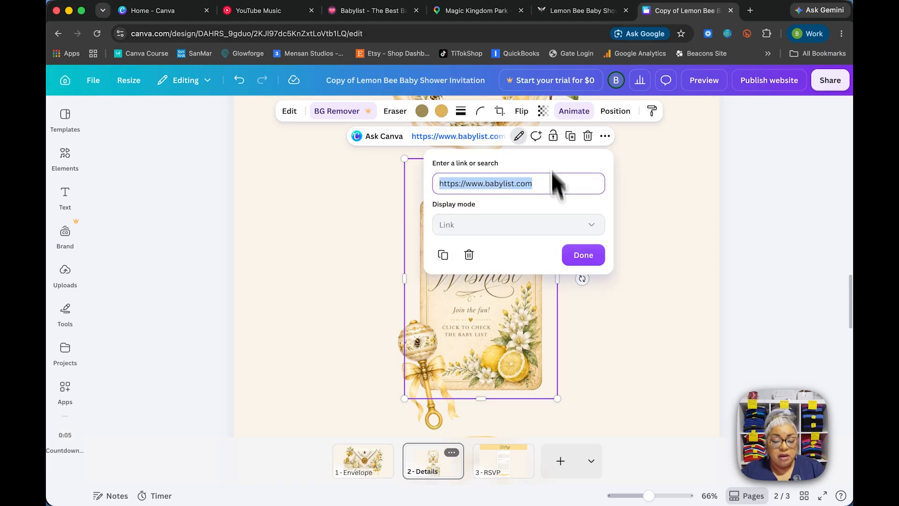
key(BackSpace)
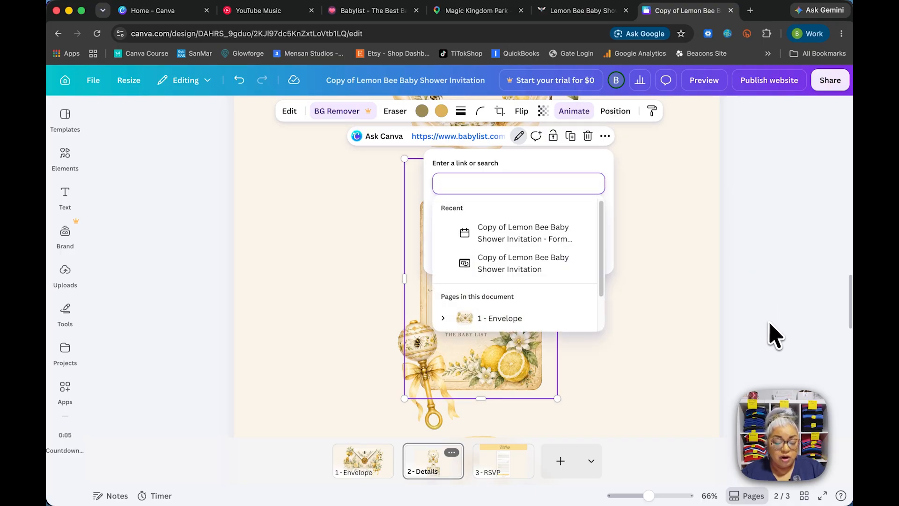
key(super+v)
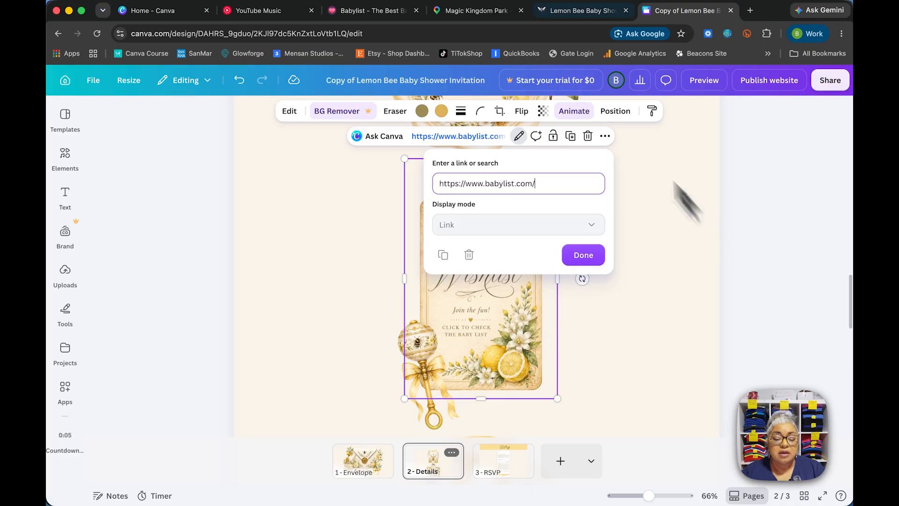
click(583, 255)
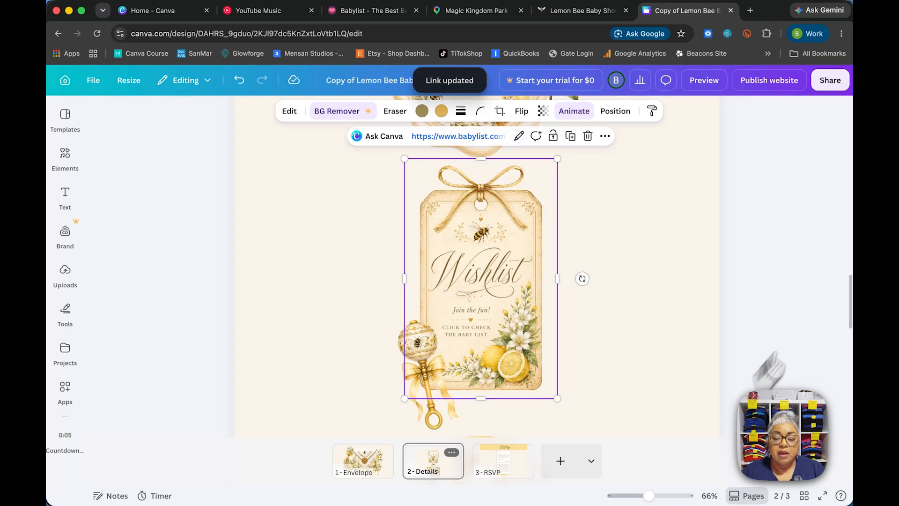
Test the Wishlist tag's link in the mobile preview, opening the invitation from the envelope, and close the Babylist page it opens
click(703, 81)
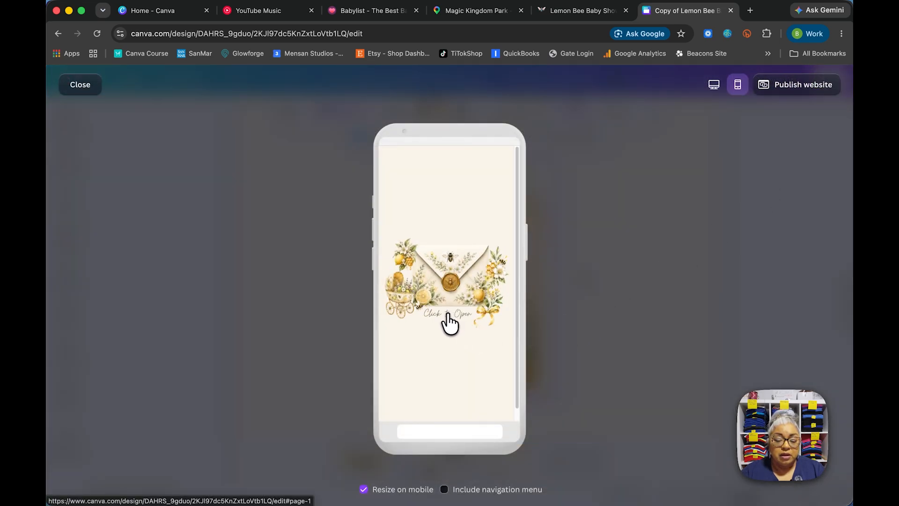
click(448, 319)
scroll(468, 269, down, 3)
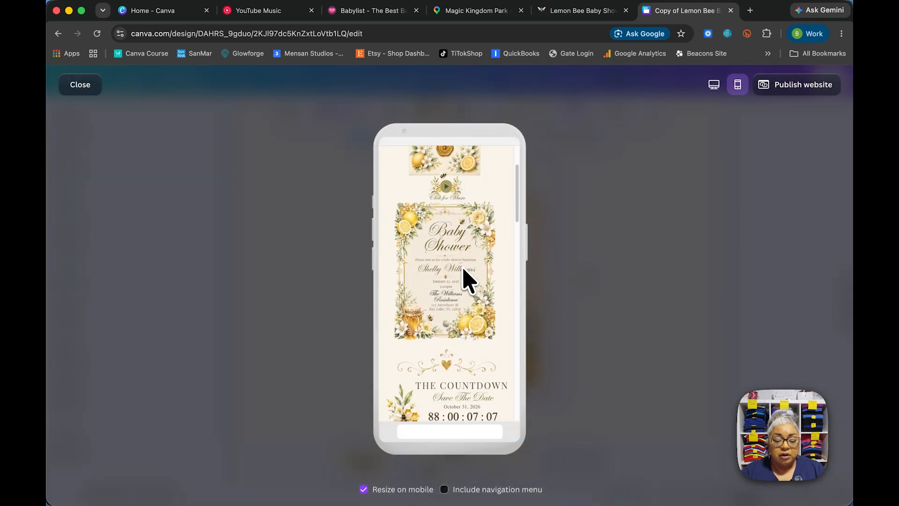
scroll(465, 279, down, 15)
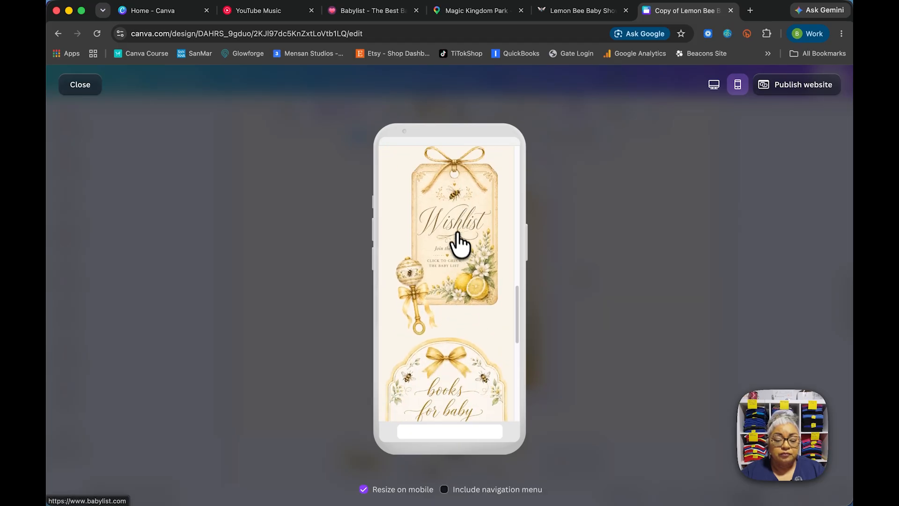
scroll(458, 246, up, 1)
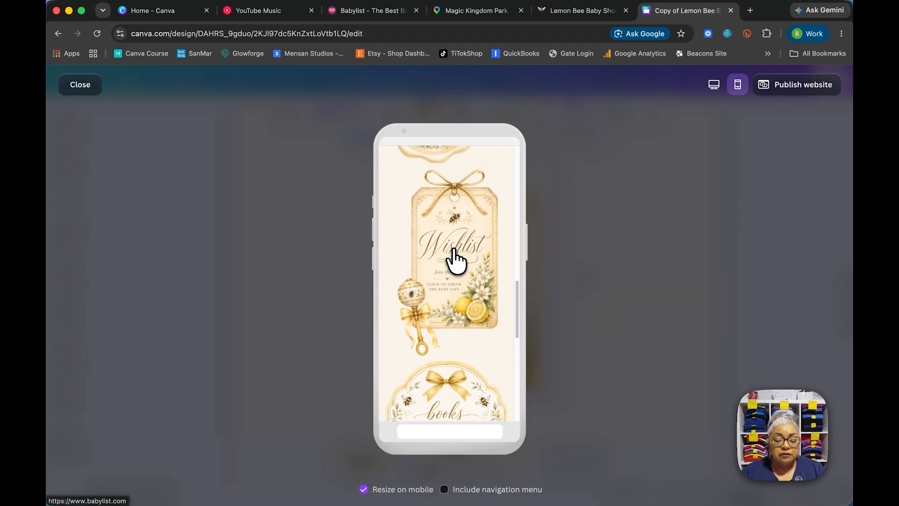
click(456, 258)
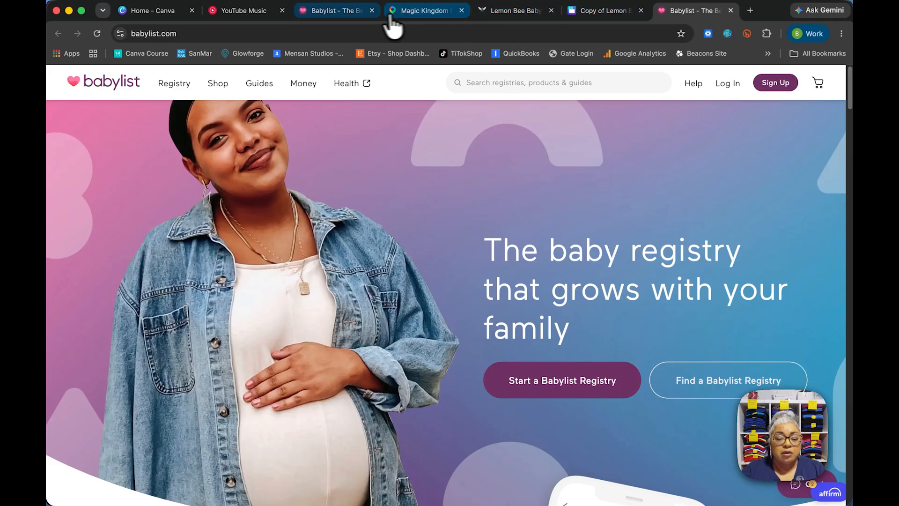
key(super+w)
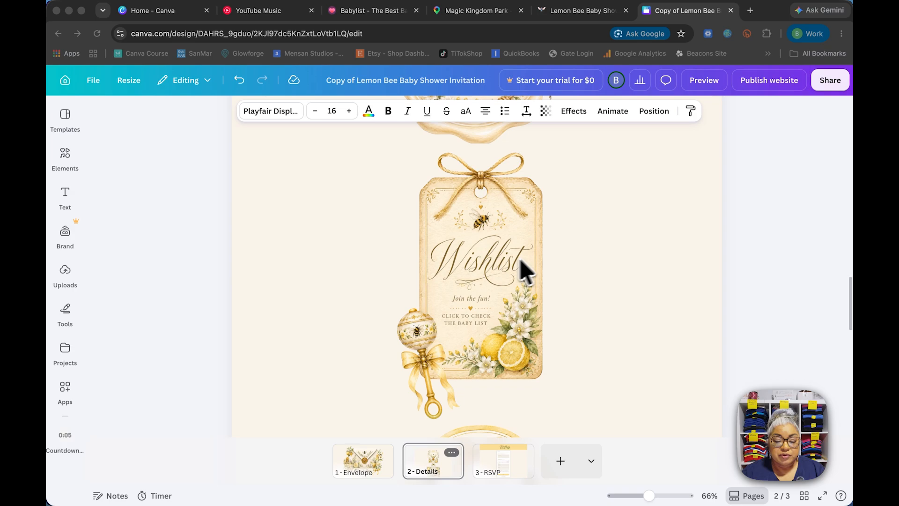
Examine the rest of the Details page below the Wishlist tag, from the books for baby and Diaper Raffle cards to the Thank You message
scroll(529, 267, down, 5)
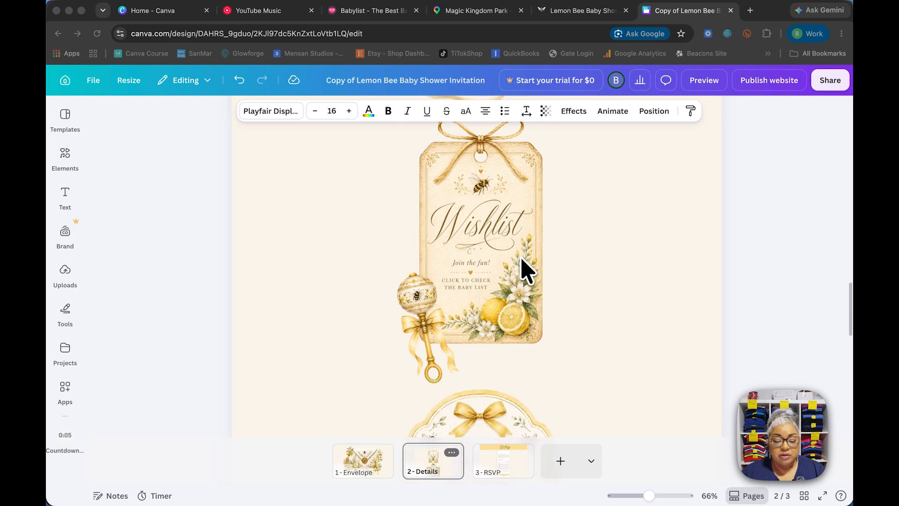
scroll(528, 272, down, 3)
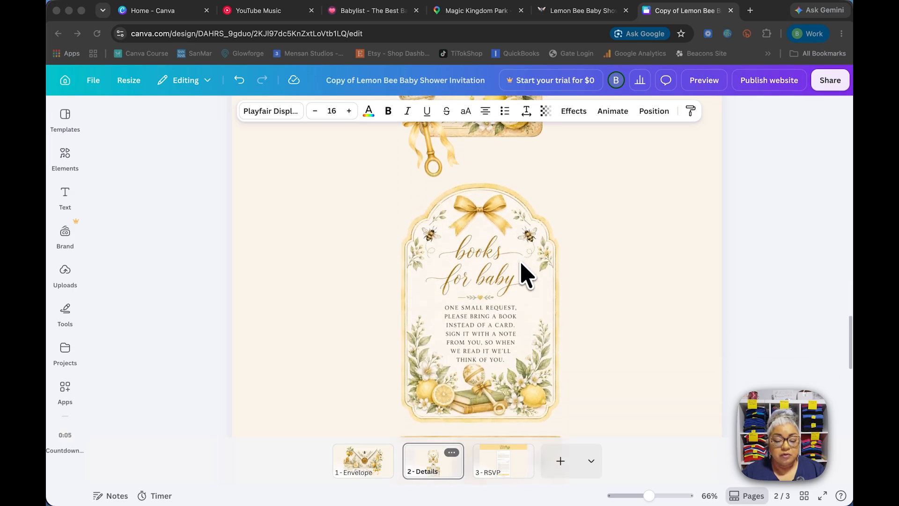
scroll(522, 267, down, 2)
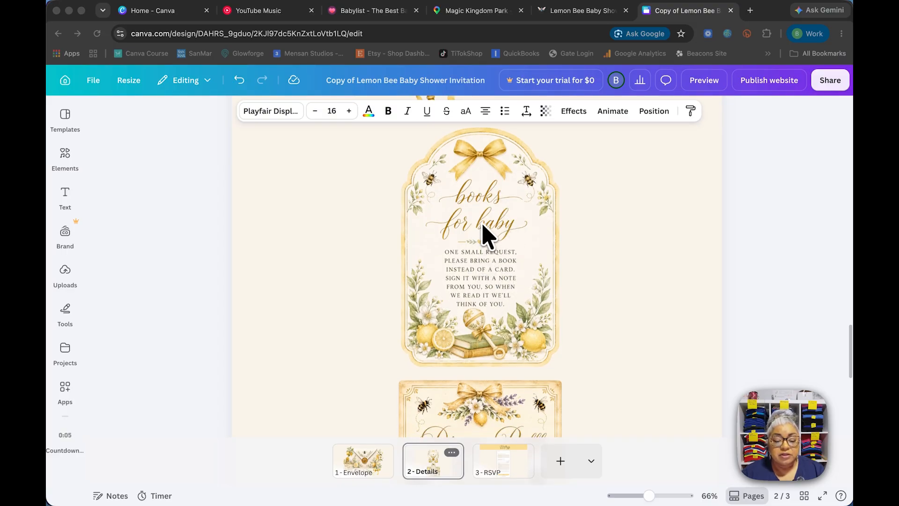
scroll(518, 240, down, 1)
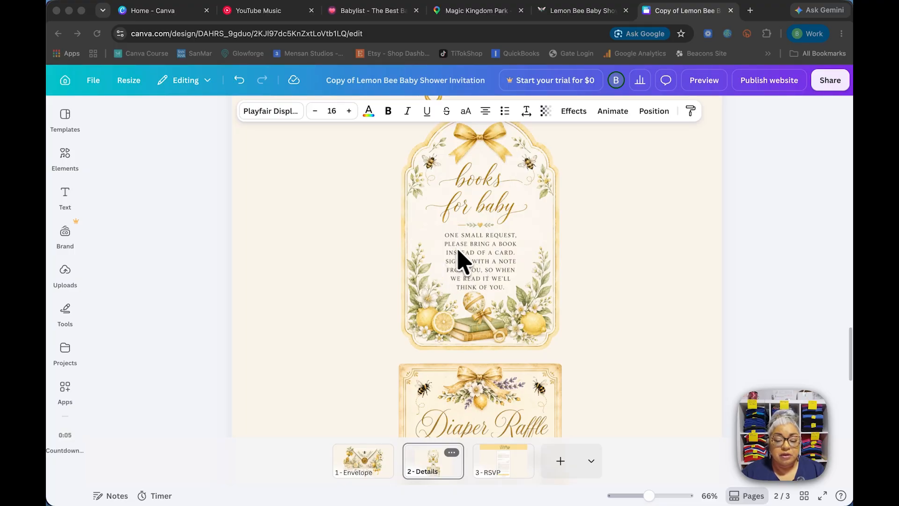
scroll(505, 283, down, 2)
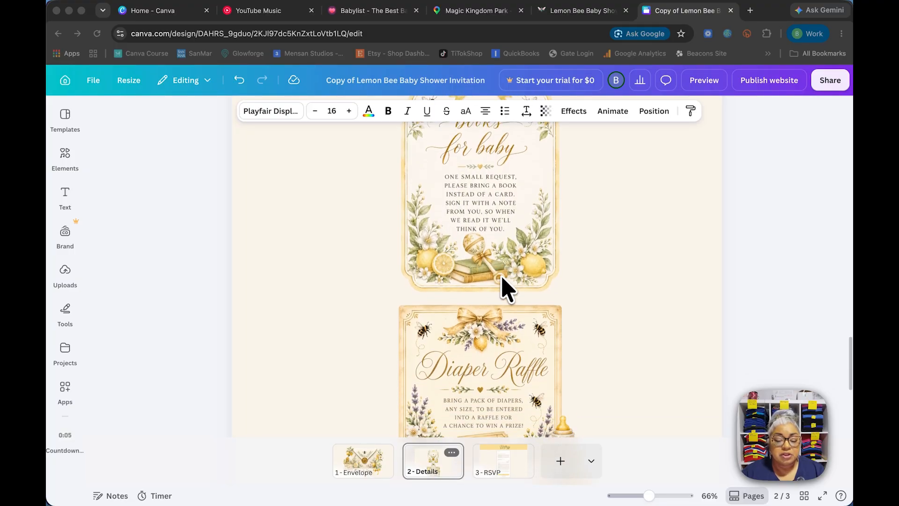
scroll(508, 327, down, 5)
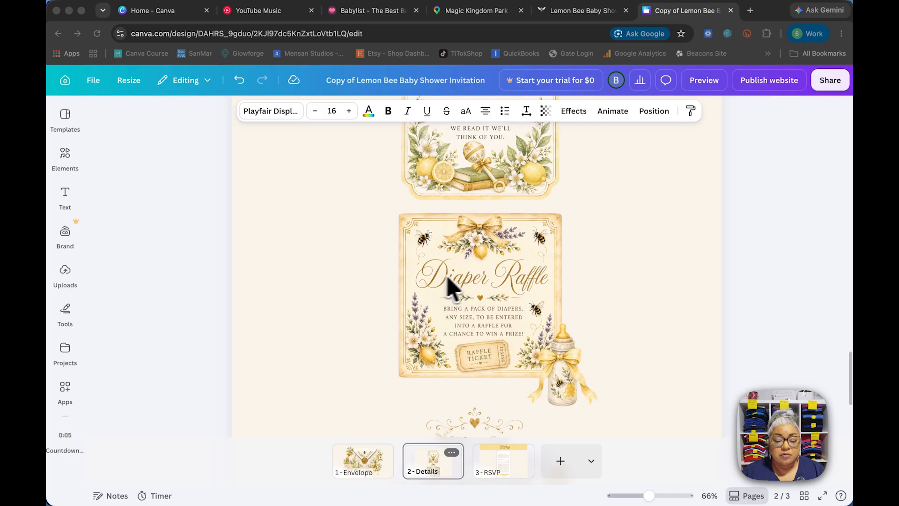
scroll(510, 288, down, 3)
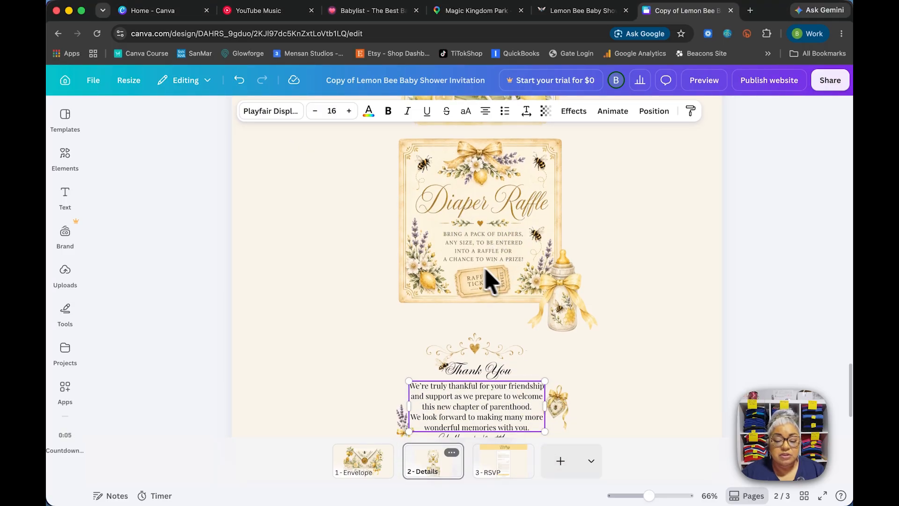
scroll(604, 281, down, 3)
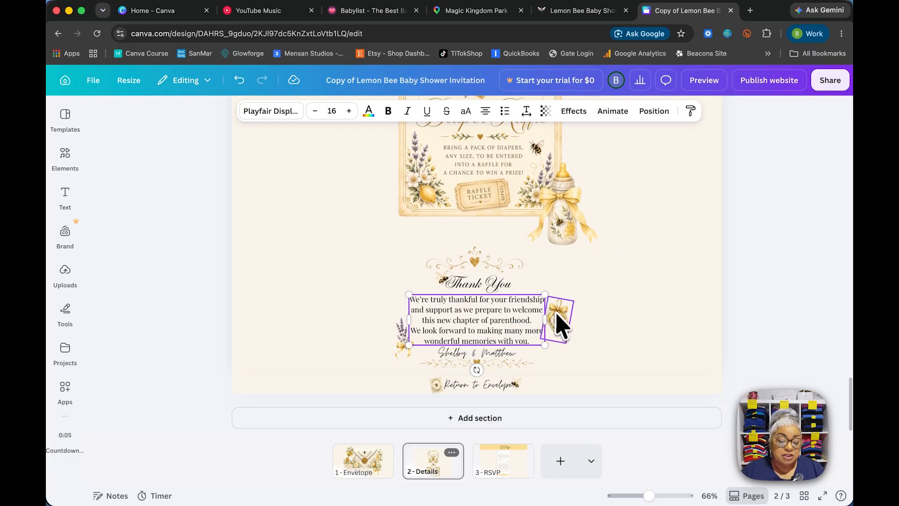
Unlock the "Thank You" heading at the end of the Details page and select it
click(595, 270)
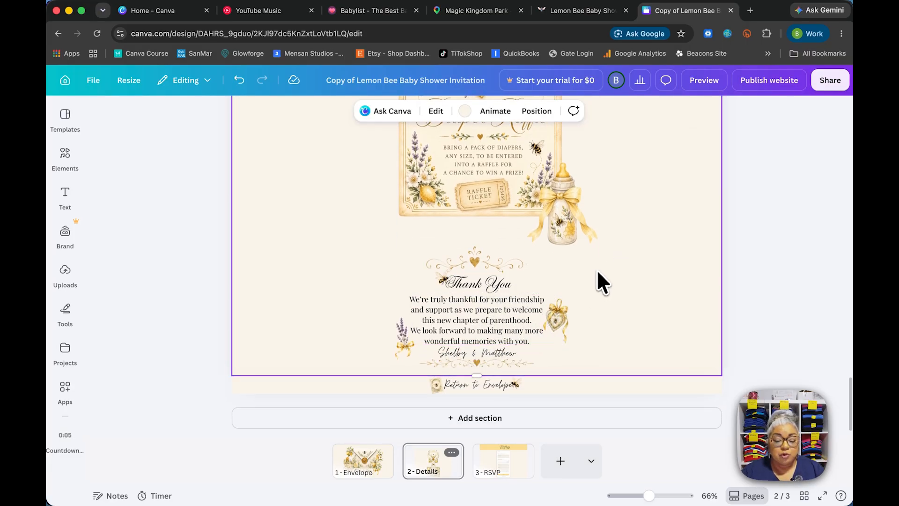
click(491, 284)
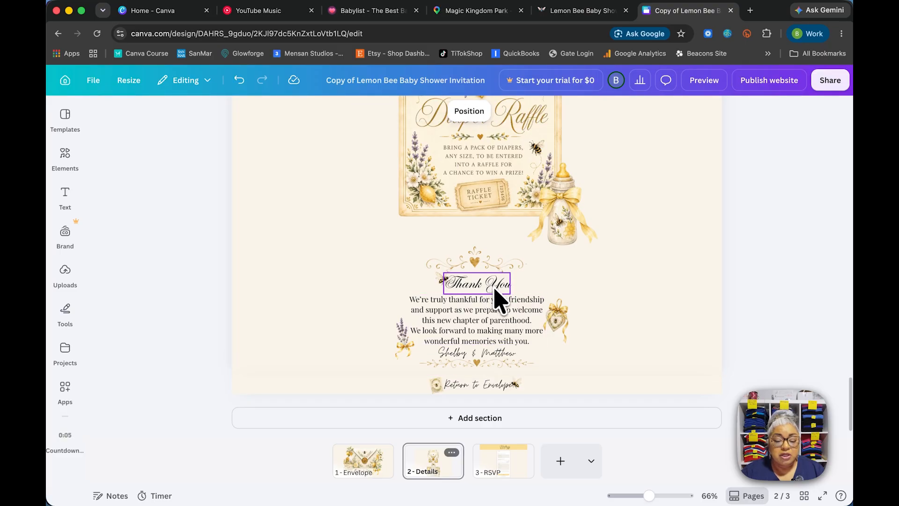
scroll(497, 300, up, 5)
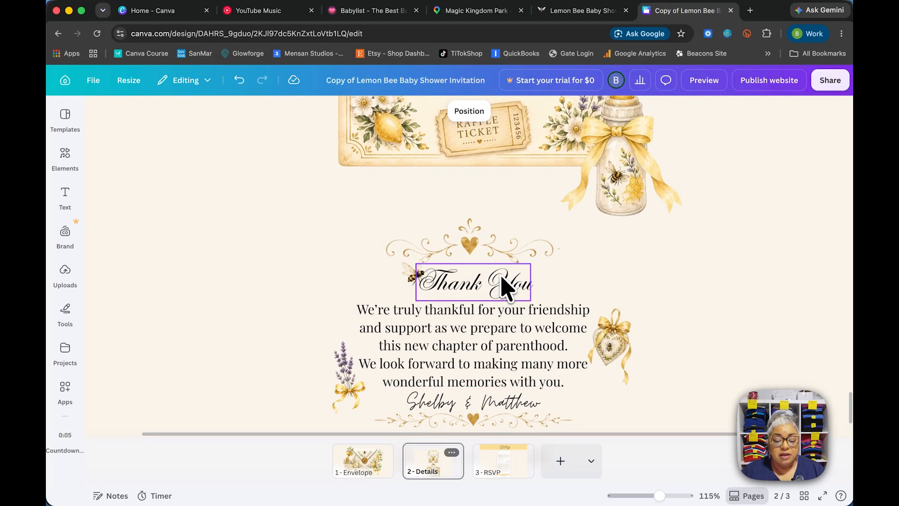
right_click(476, 281)
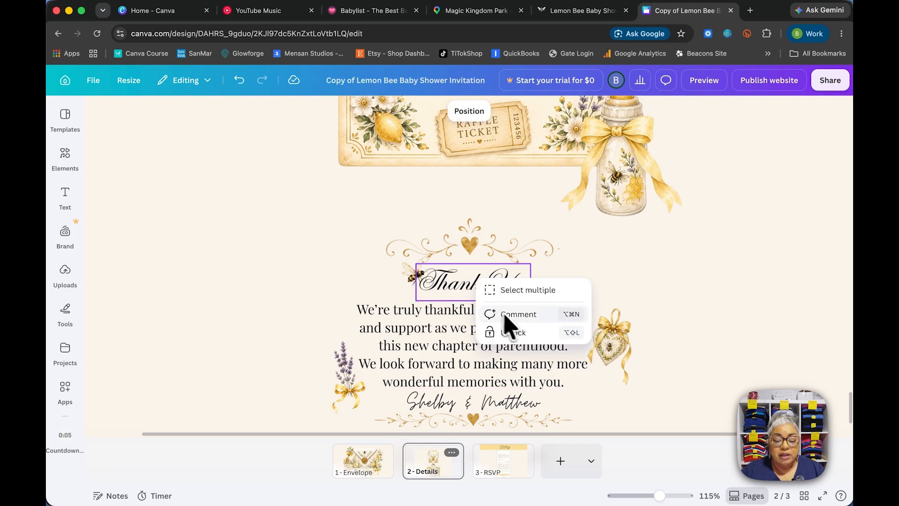
click(514, 332)
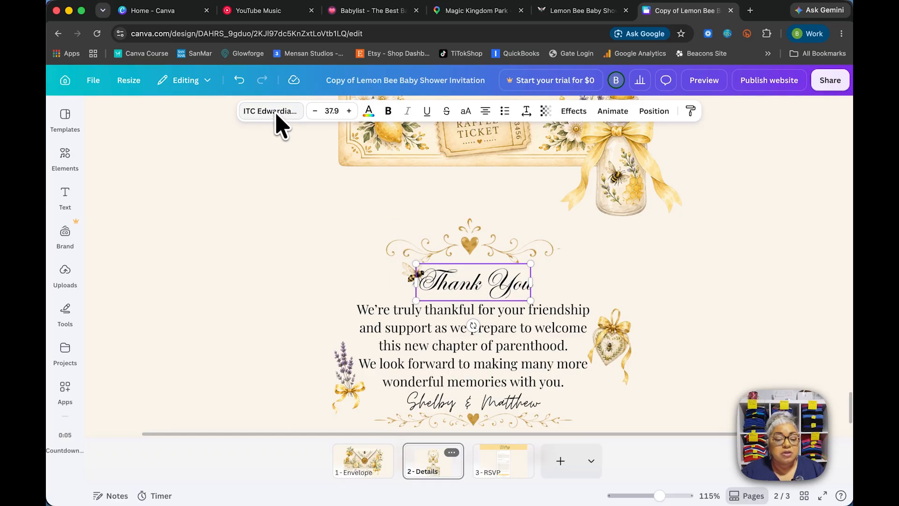
double_click(447, 286)
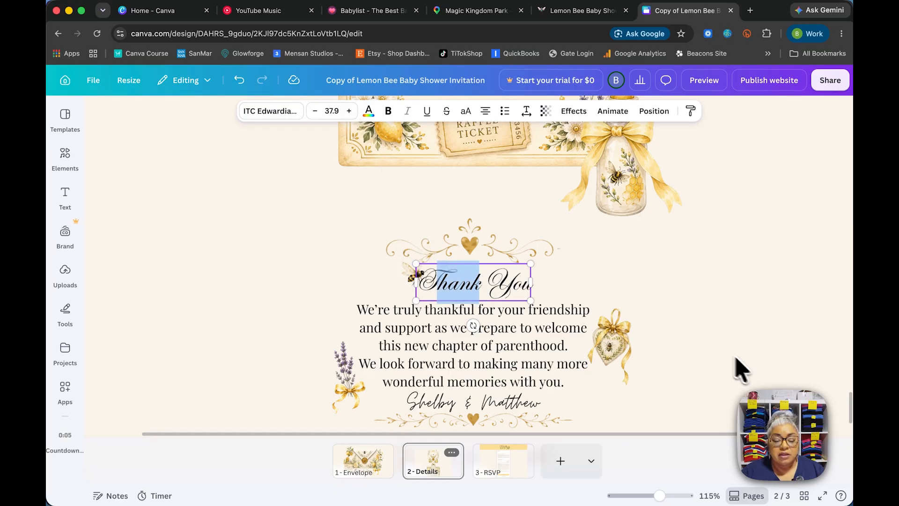
click(595, 280)
click(517, 286)
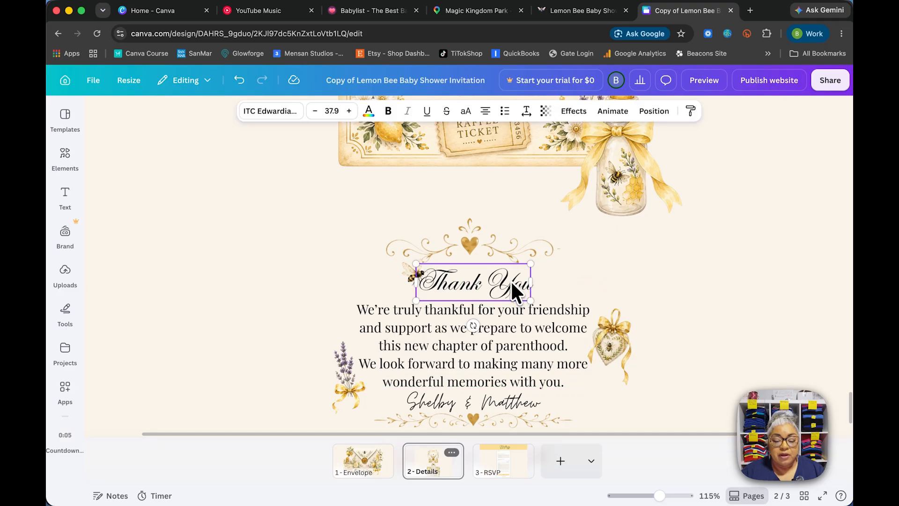
Lock the "Thank You" heading on the Details page and select the whole thank-you message below it to check that its text is editable
right_click(511, 283)
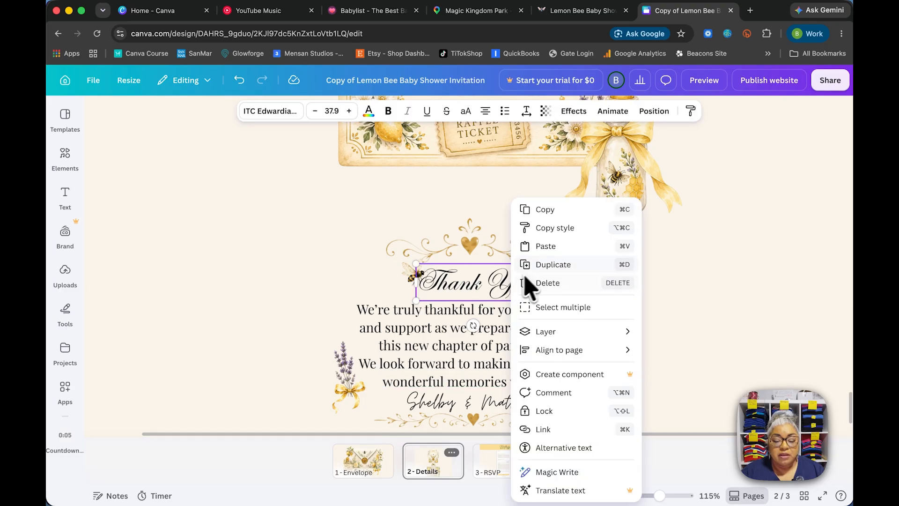
click(549, 411)
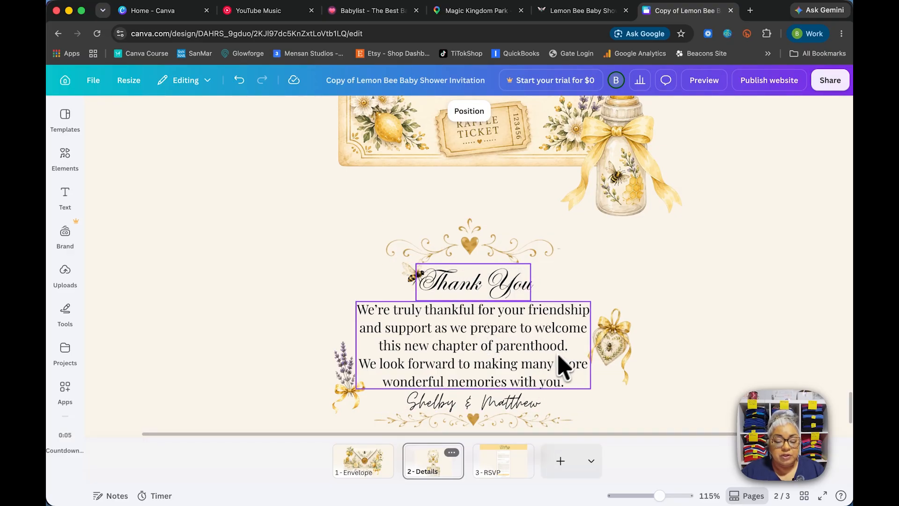
scroll(599, 286, down, 3)
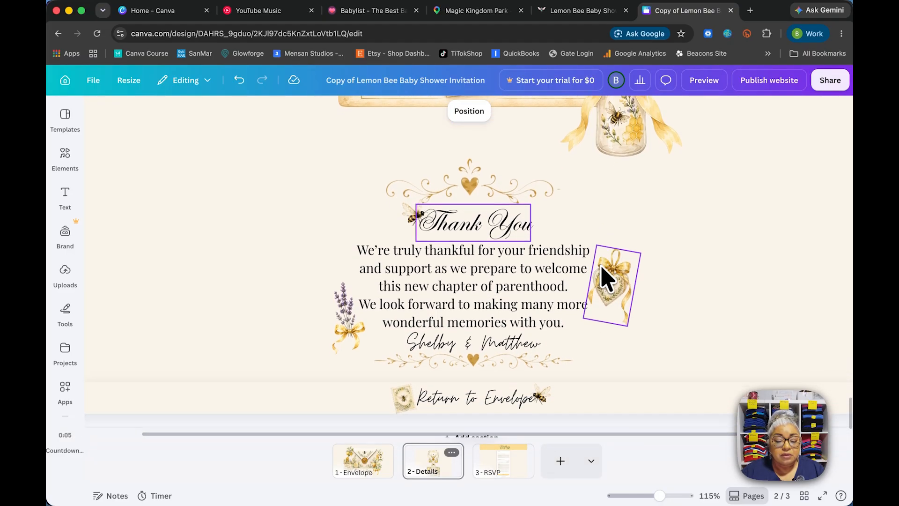
click(483, 252)
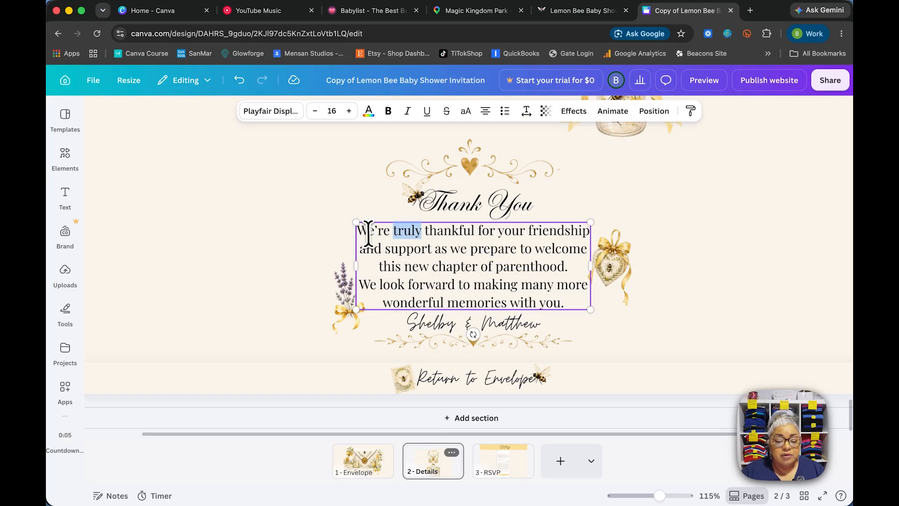
drag(360, 230, 567, 309)
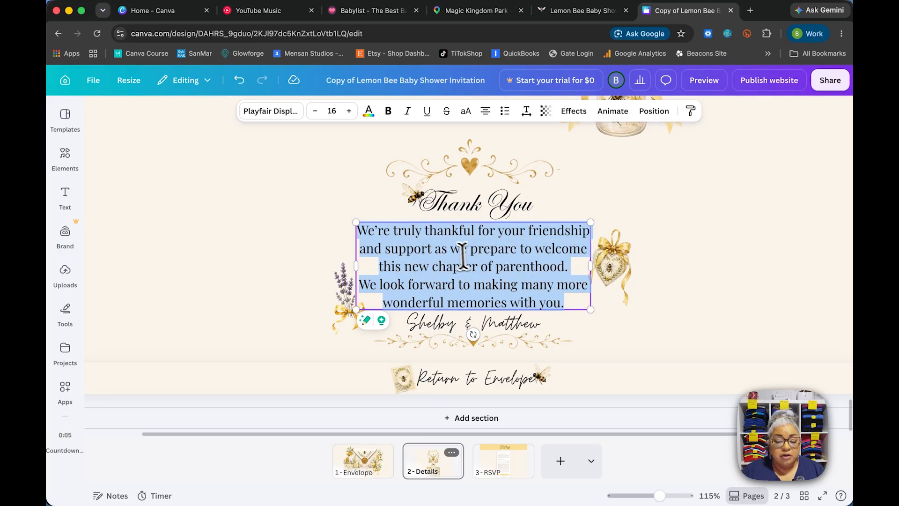
click(611, 330)
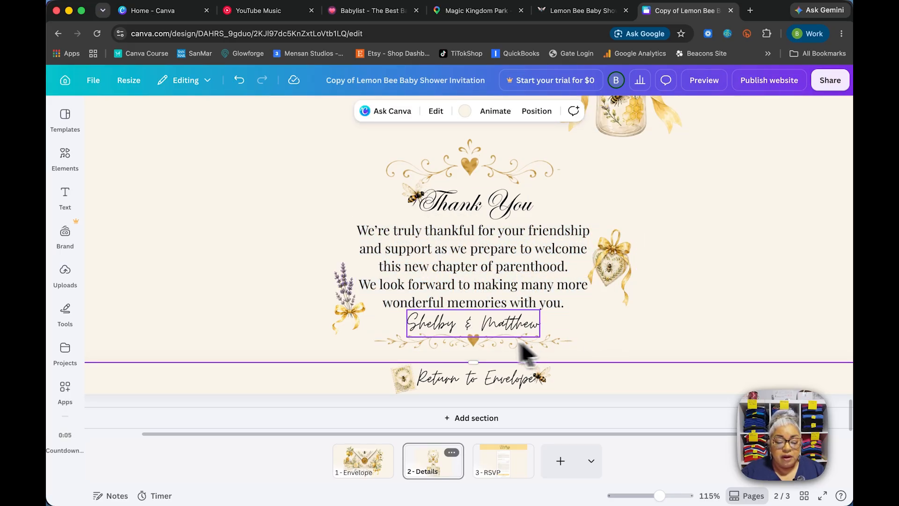
Try a different first name in the parents' signature below the thank-you message, and restore the original first name
click(443, 326)
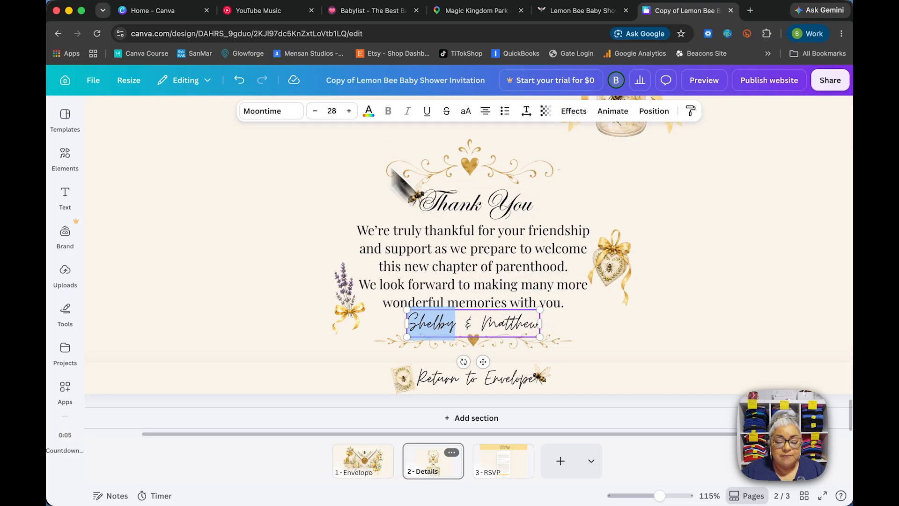
key(BackSpace)
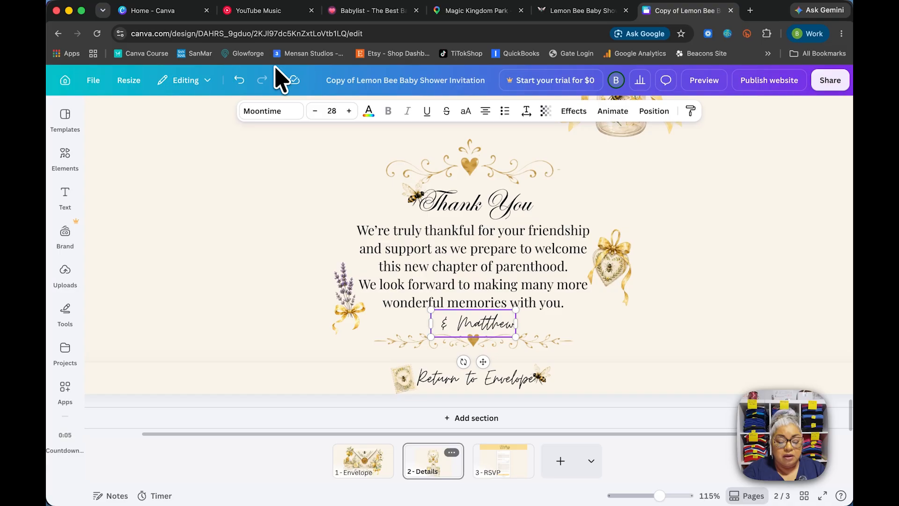
text(Jessica)
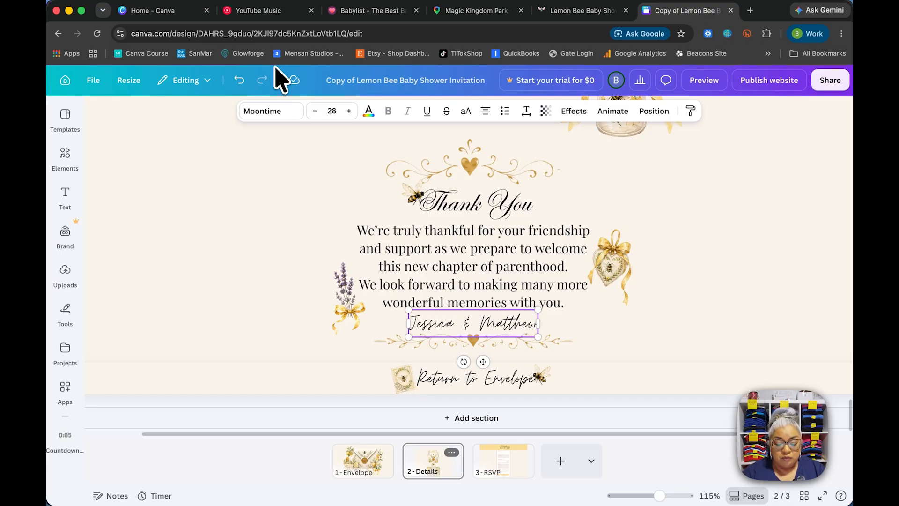
key(BackSpace)
key(BackSpace)
key(BackSpace)
key(BackSpace)
key(BackSpace)
key(BackSpace)
key(BackSpace)
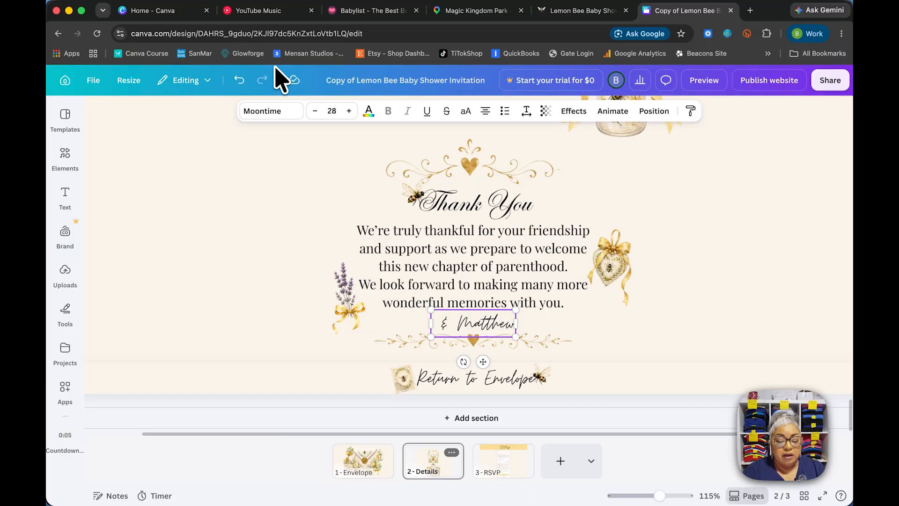
text(Shelby)
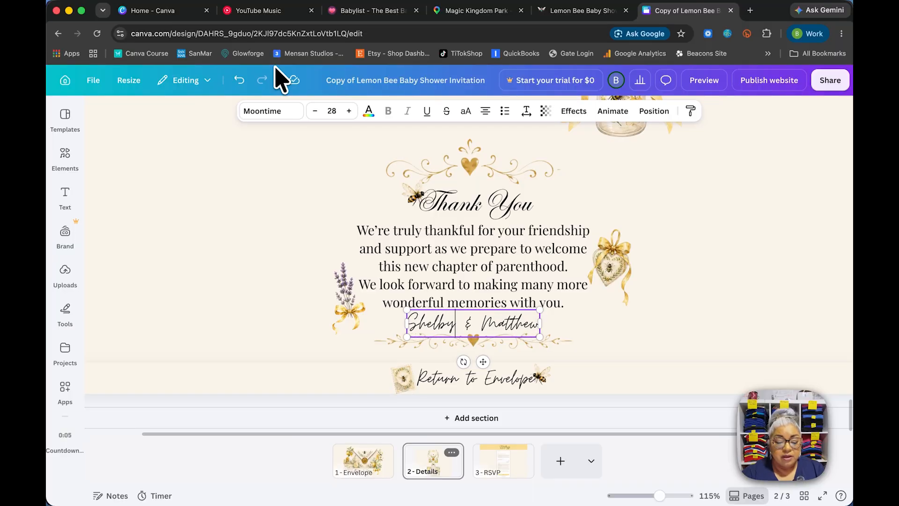
click(295, 262)
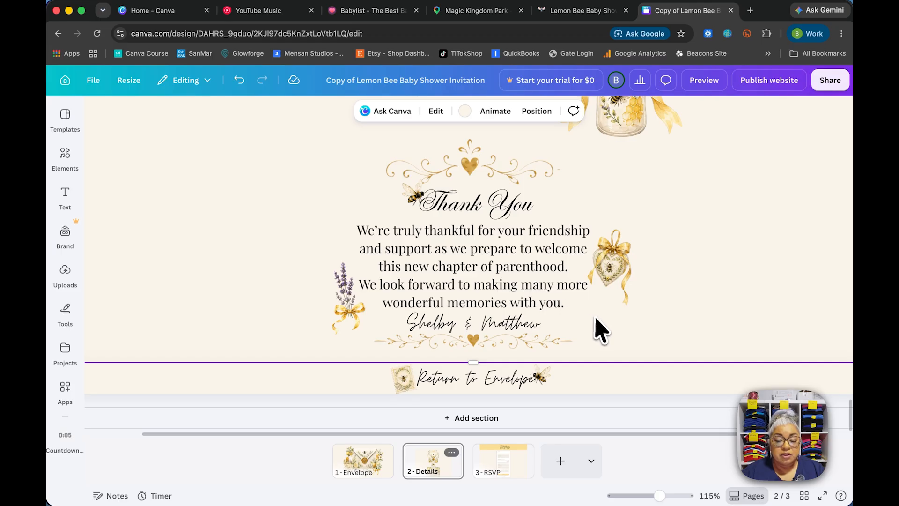
Preview the invitation in the mobile view and include the navigation menu
scroll(515, 258, up, 2)
scroll(508, 257, down, 2)
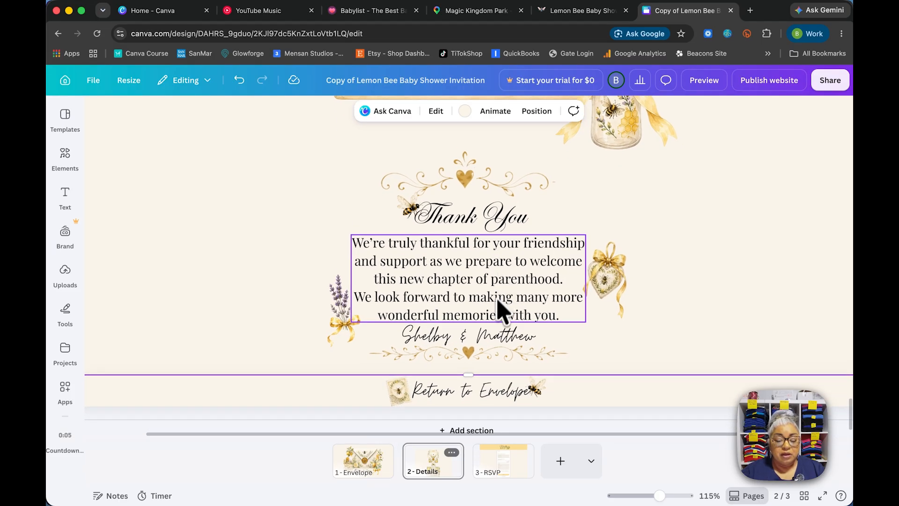
scroll(487, 319, left, 1)
scroll(488, 323, down, 1)
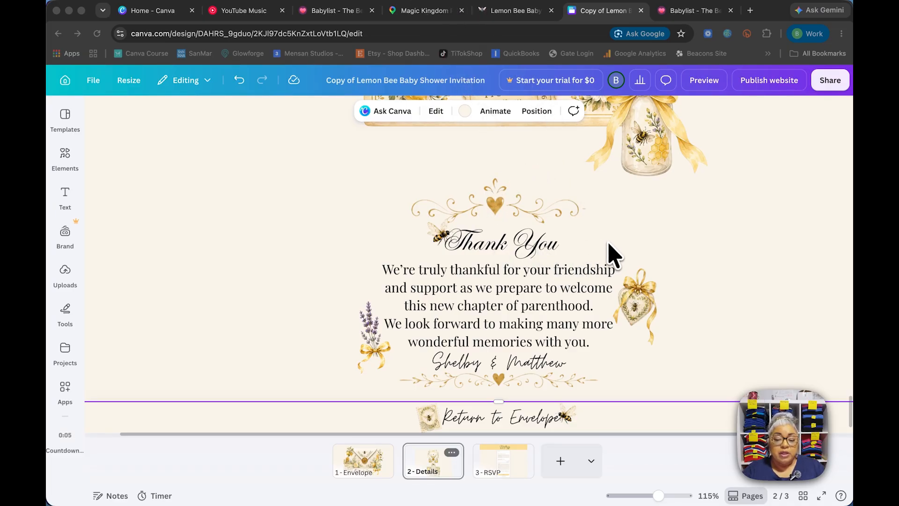
click(703, 79)
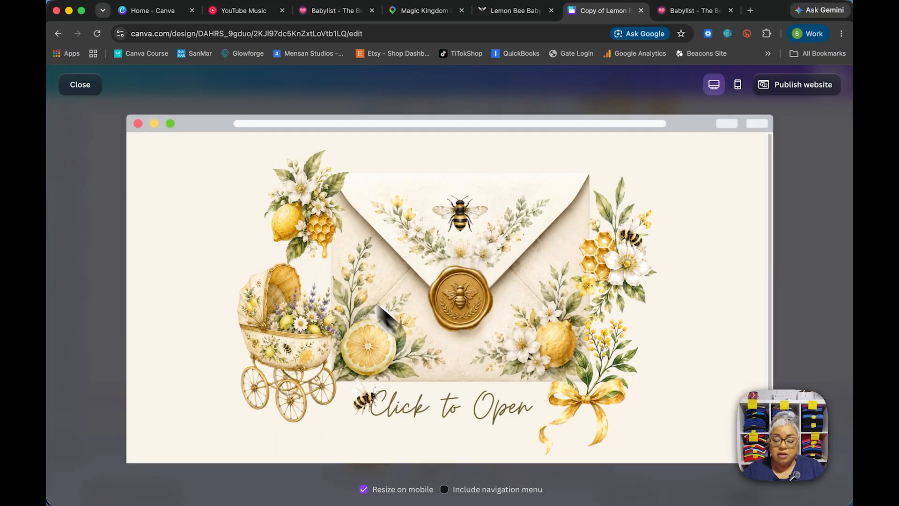
click(738, 85)
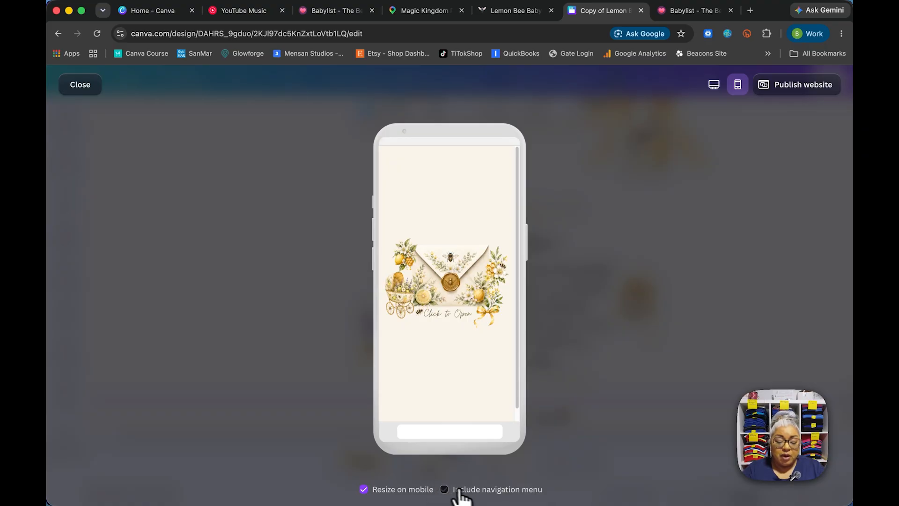
click(444, 489)
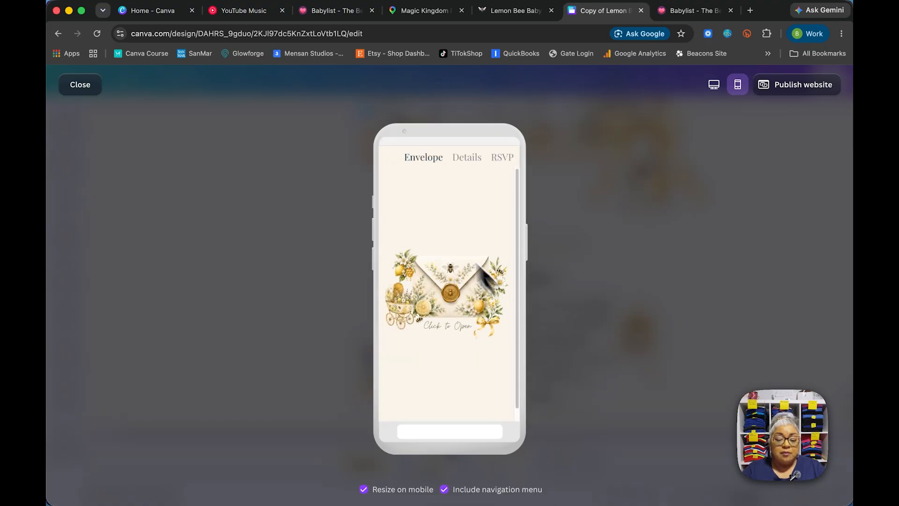
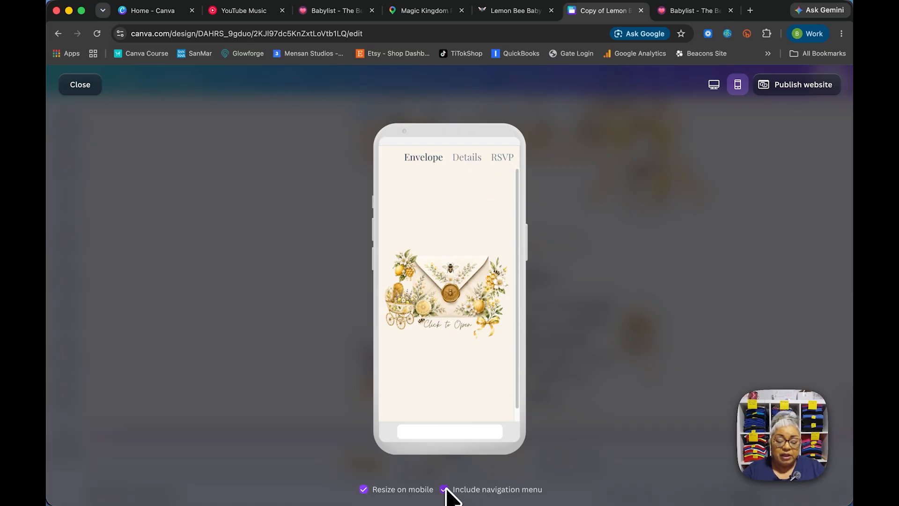
Open the invitation from the envelope, test the Google Maps link under Our Venue, and close the map page it opens
click(451, 331)
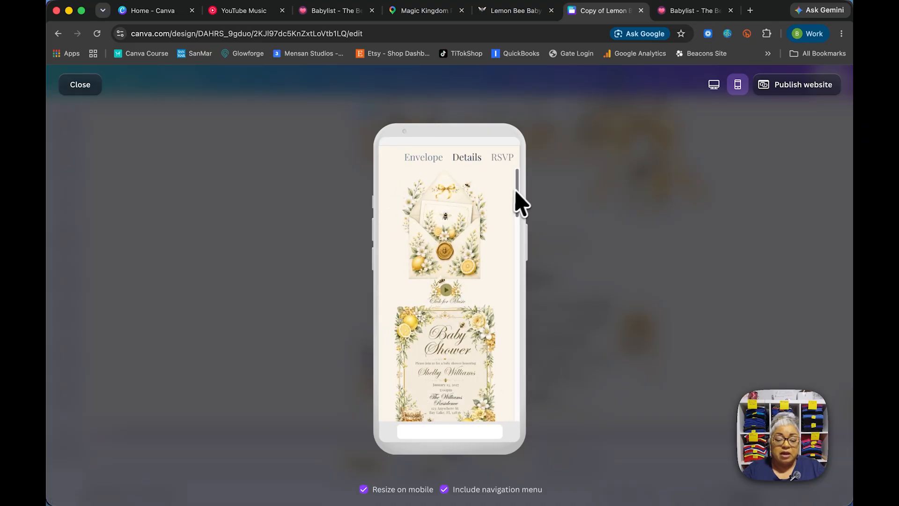
drag(517, 167, 518, 178)
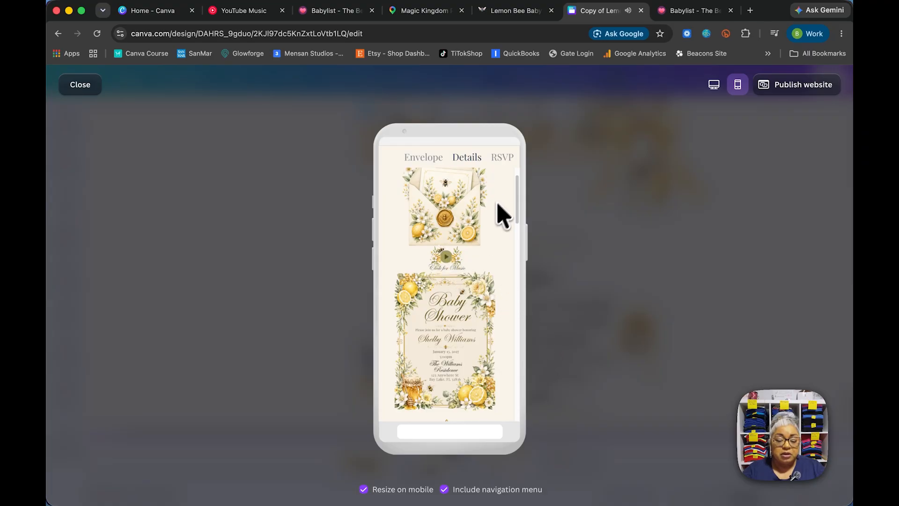
scroll(518, 187, down, 1)
drag(518, 186, 526, 261)
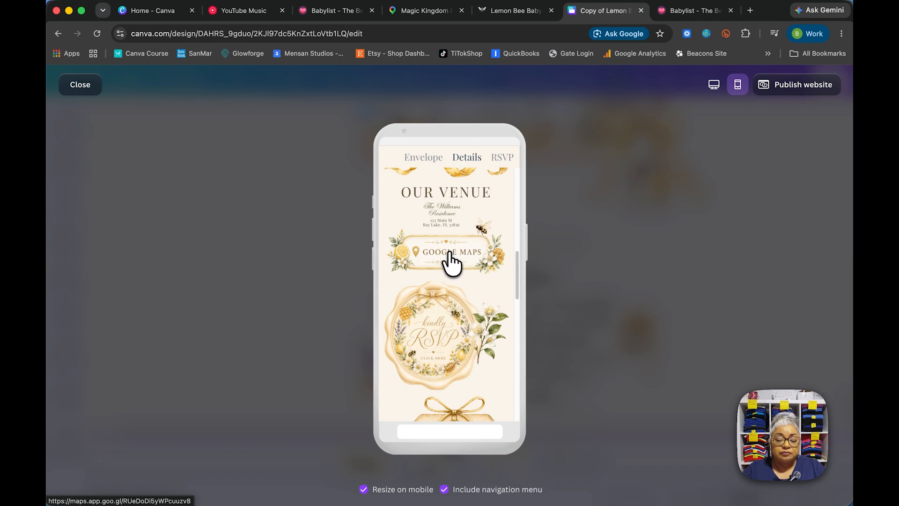
click(451, 264)
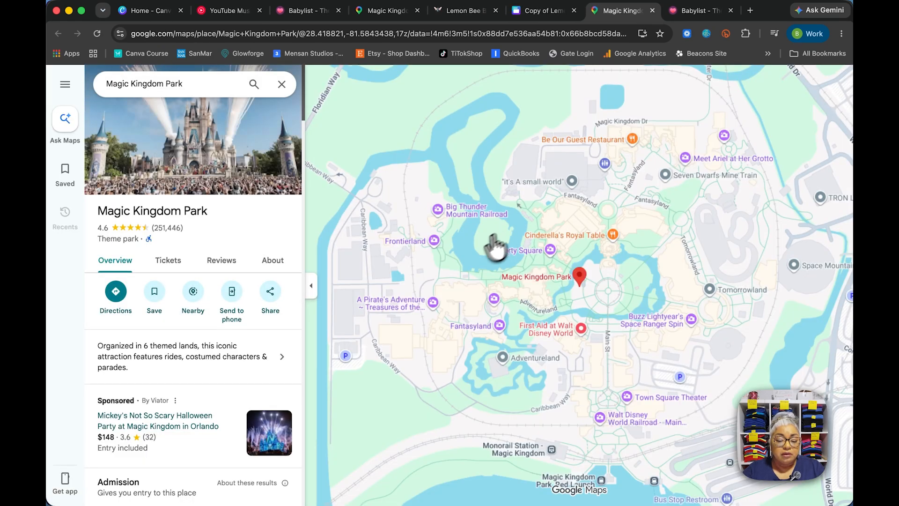
click(653, 10)
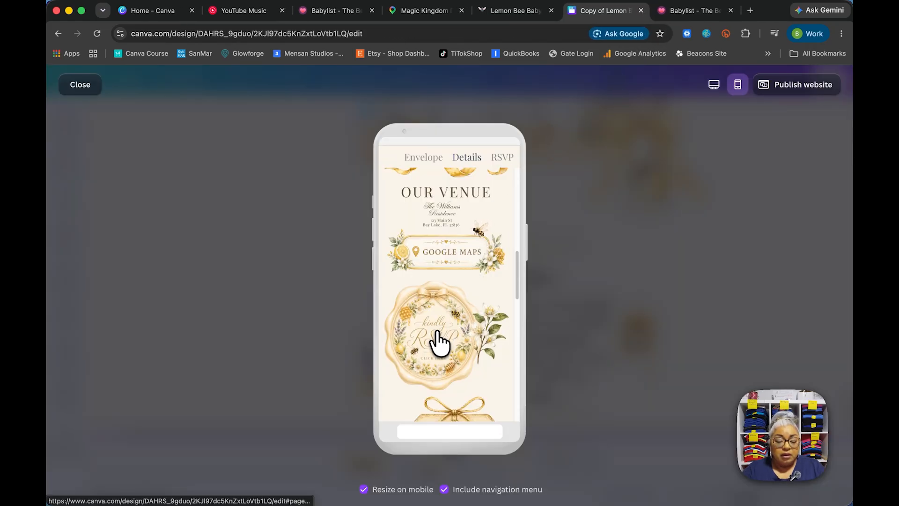
Go to the RSVP page in the mobile preview and examine the form from the Kindly RSVP header to the contact field
scroll(437, 343, down, 5)
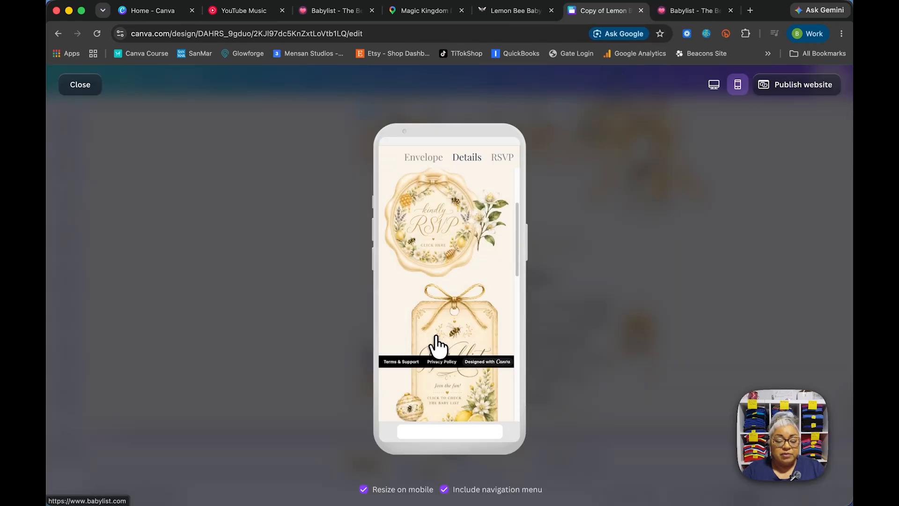
scroll(436, 335, down, 10)
drag(515, 244, 514, 170)
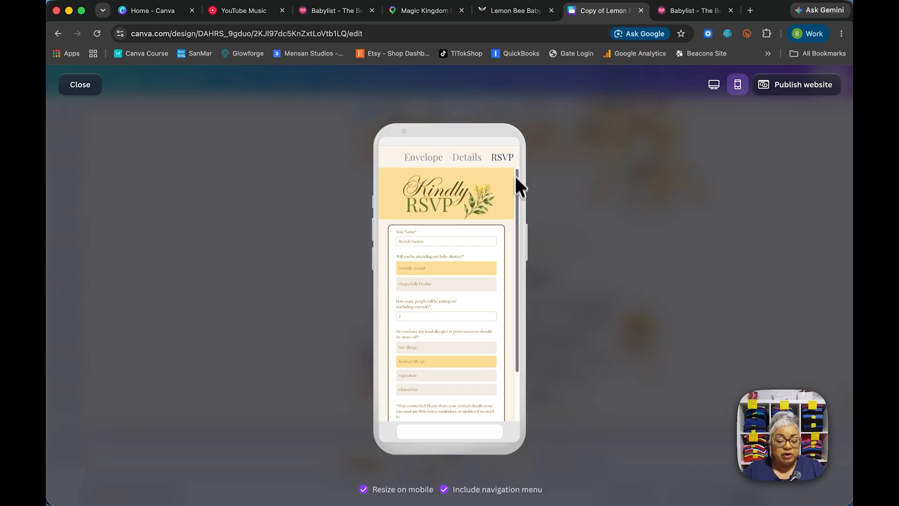
scroll(518, 213, down, 1)
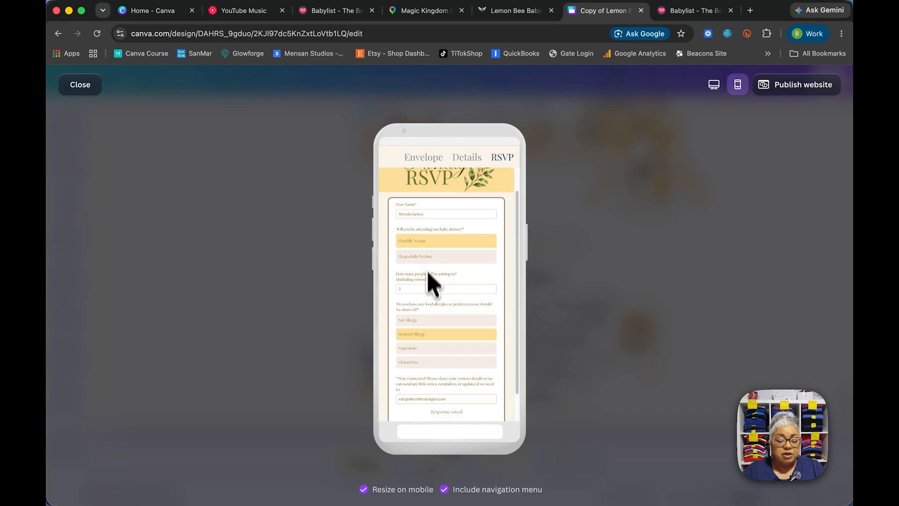
drag(517, 253, 518, 297)
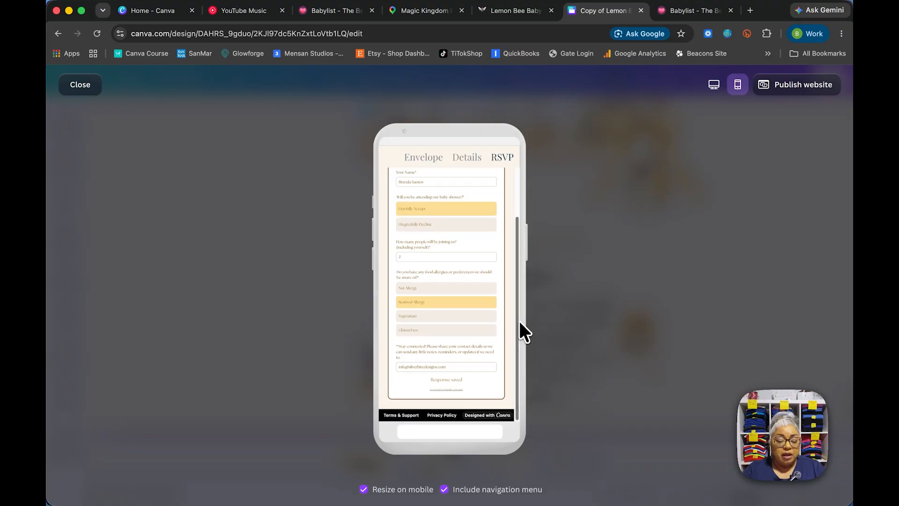
scroll(516, 281, up, 3)
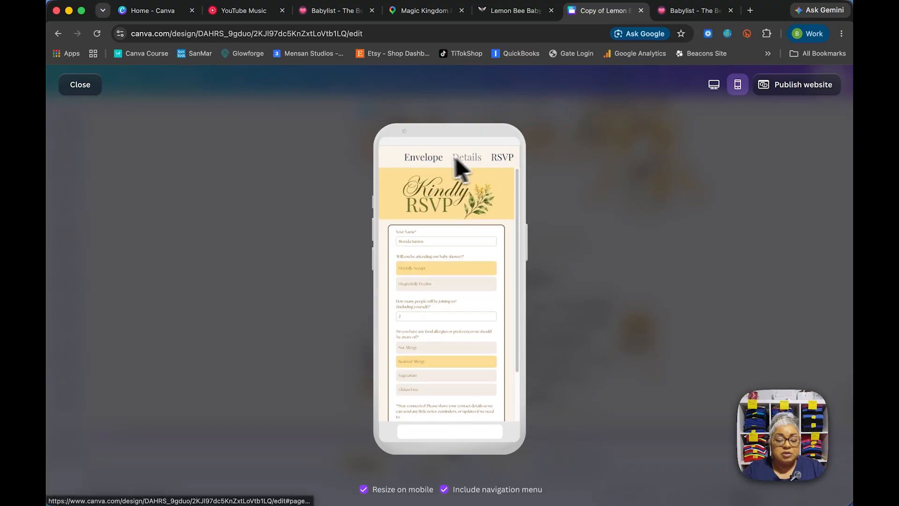
scroll(522, 281, down, 3)
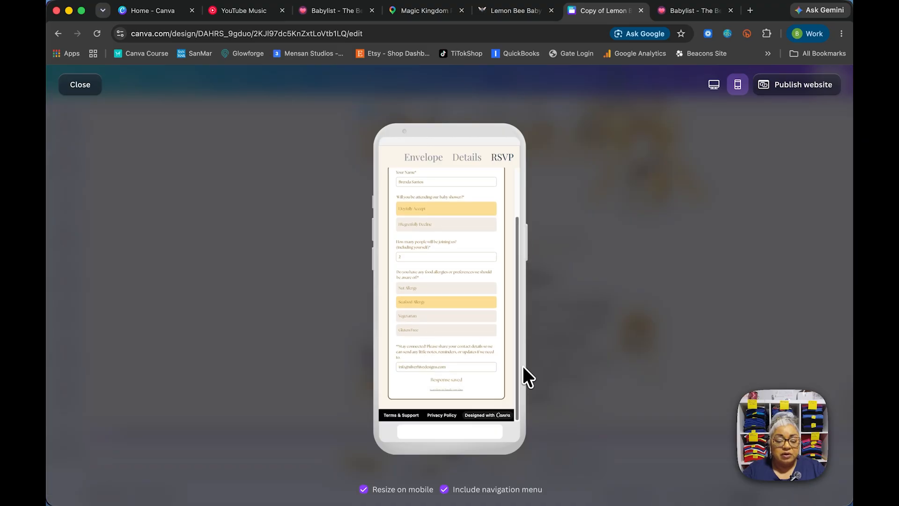
scroll(520, 241, up, 1)
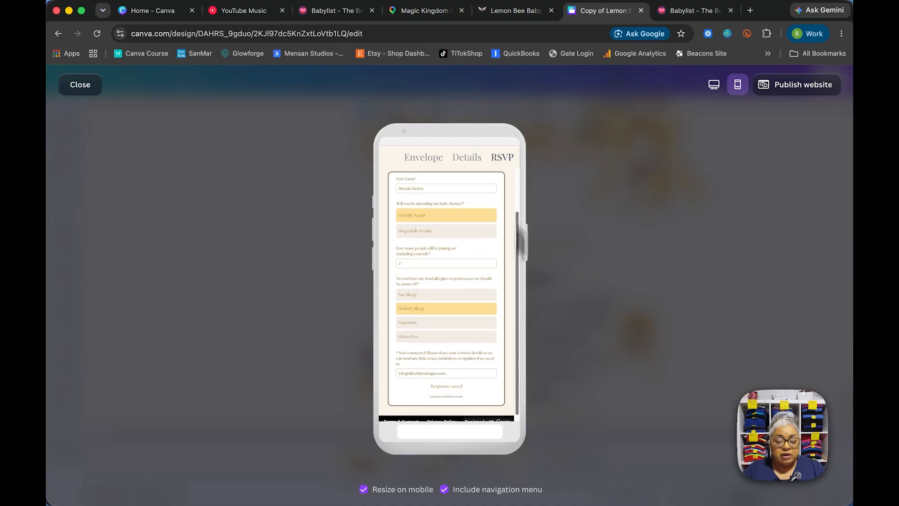
drag(521, 241, 515, 197)
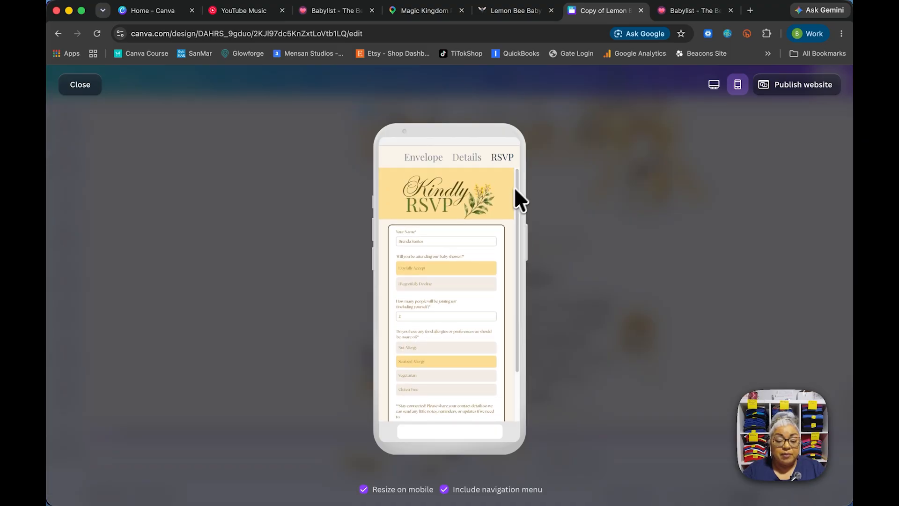
Return to the Details page through the invitation's navigation menu and test the Wishlist tag's link in the mobile preview
click(466, 158)
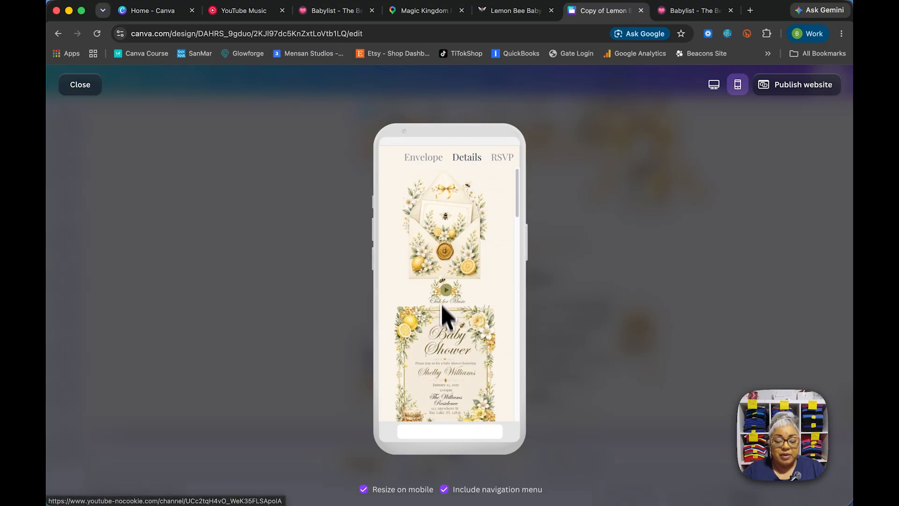
scroll(516, 201, down, 5)
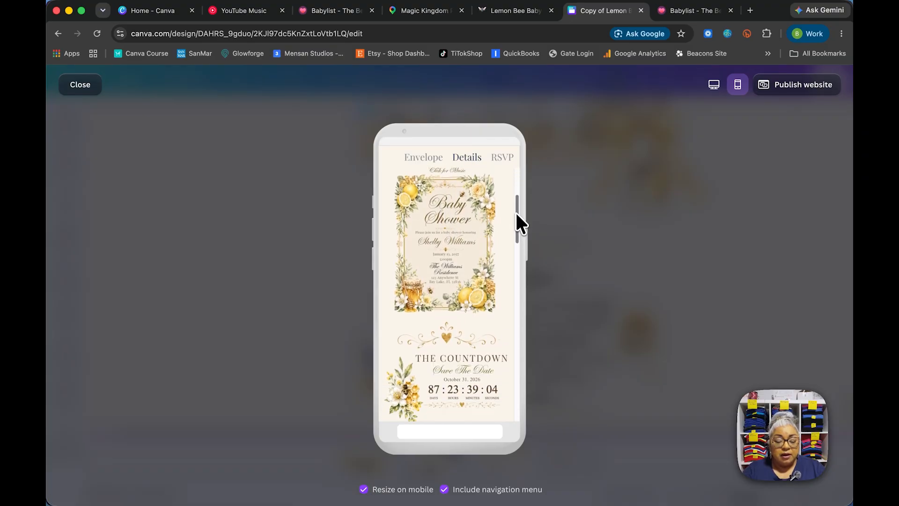
drag(516, 212, 526, 321)
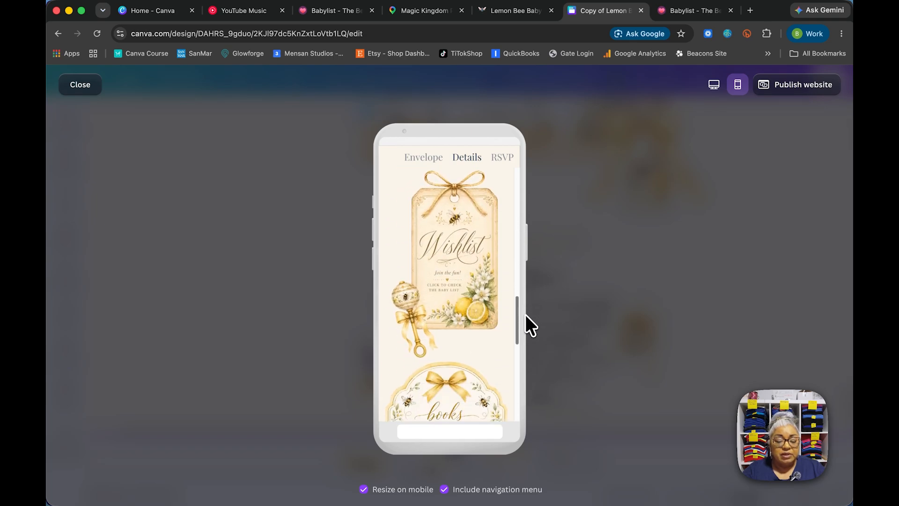
click(454, 260)
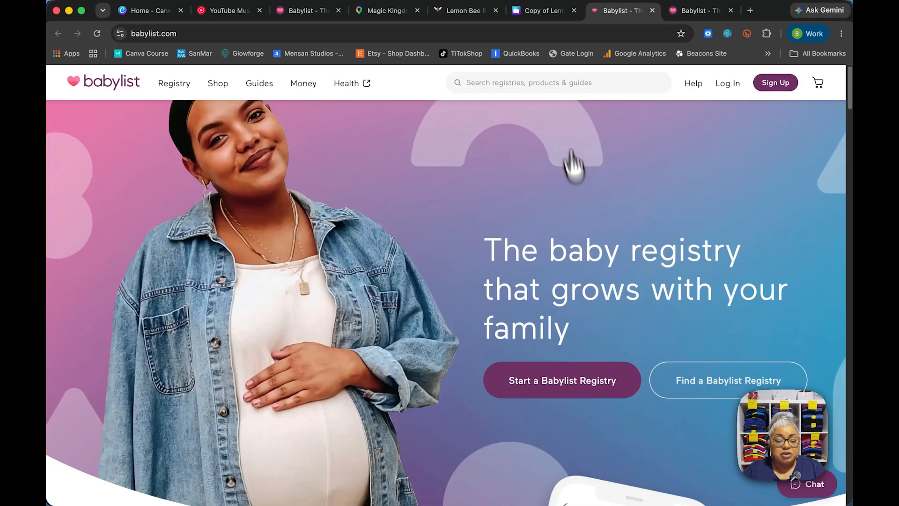
Close the Babylist pages, test the Return to Envelope link at the end of the Details page, and leave the mobile preview
click(652, 10)
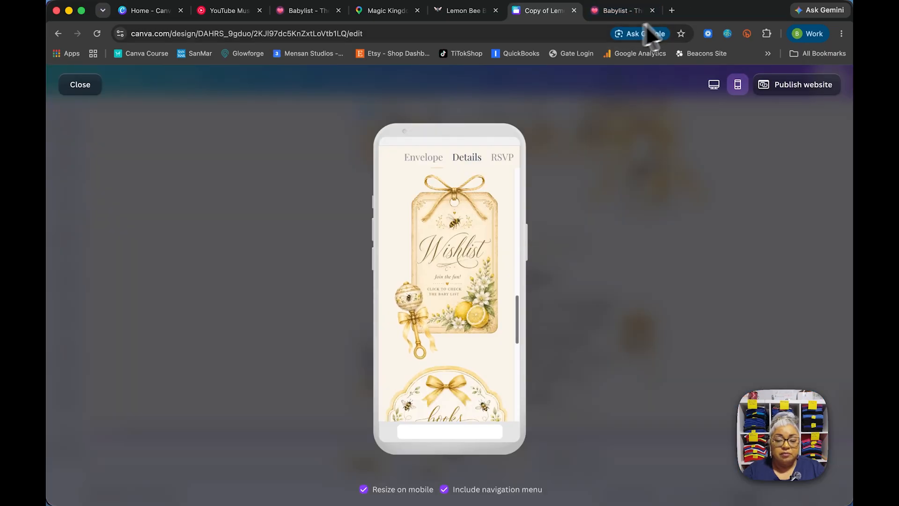
click(653, 10)
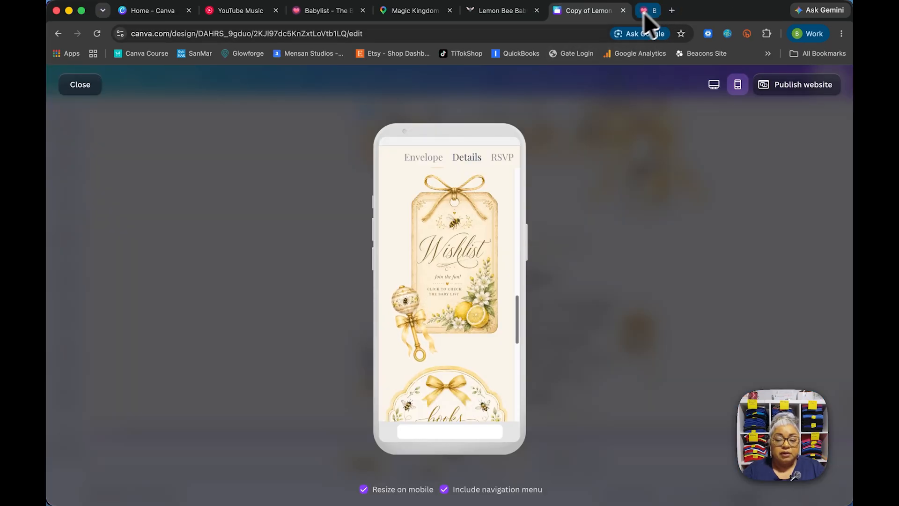
scroll(470, 328, down, 3)
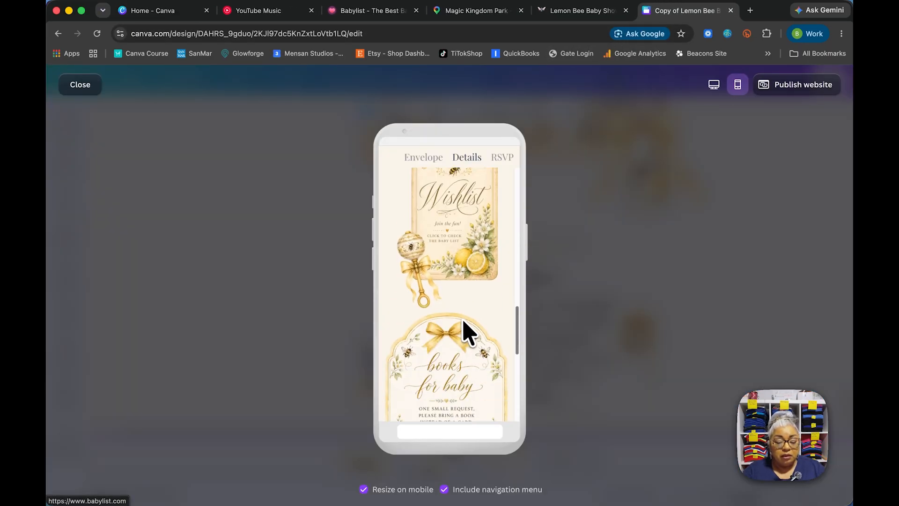
scroll(468, 332, down, 10)
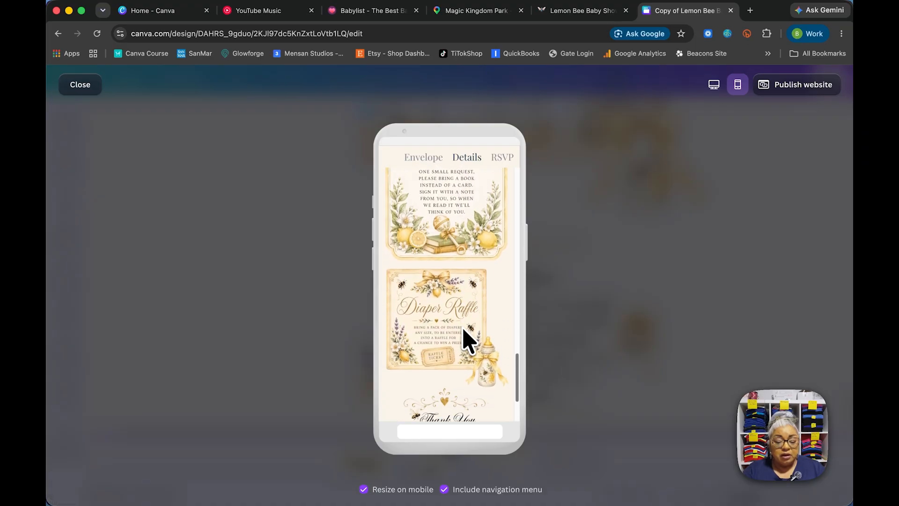
scroll(463, 329, down, 5)
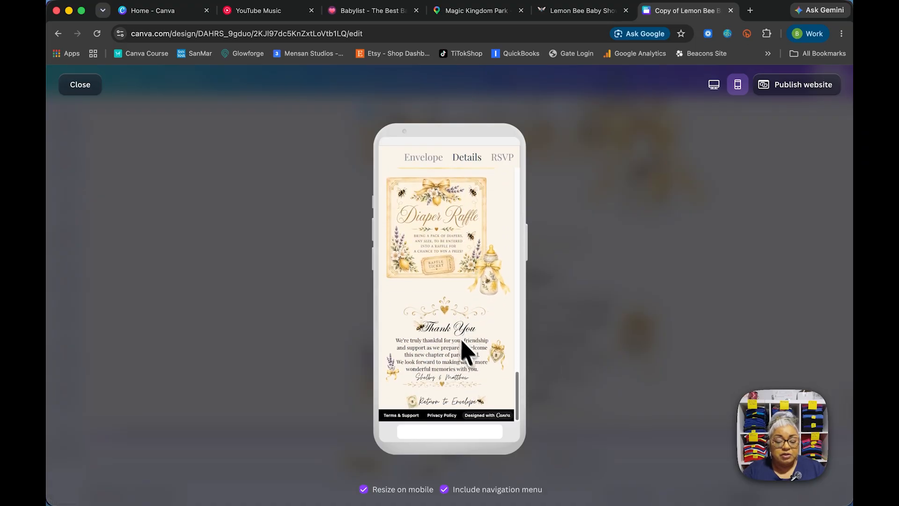
click(451, 398)
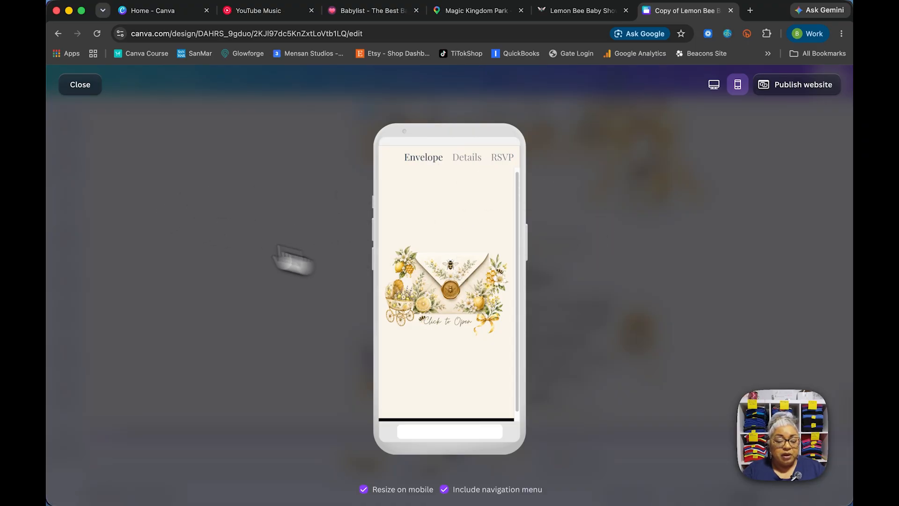
click(80, 84)
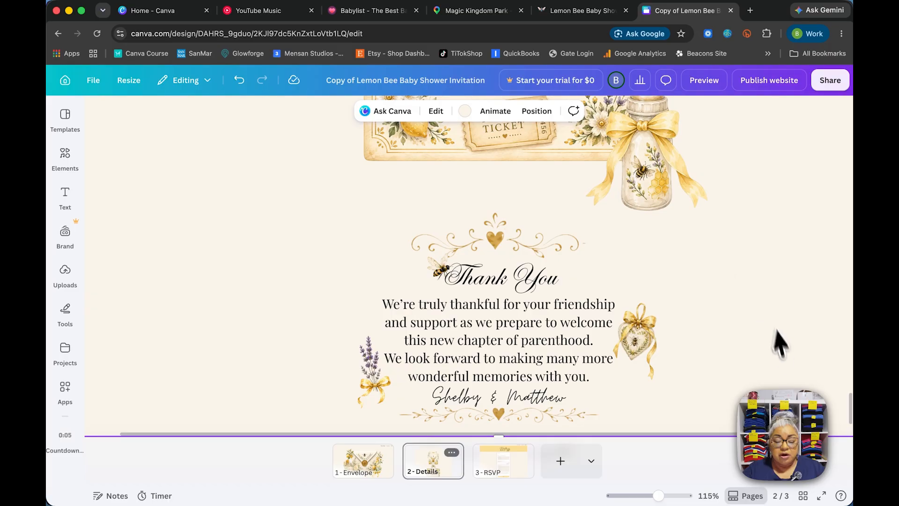
Rename the design as Honey Bee Shower
scroll(763, 370, up, 15)
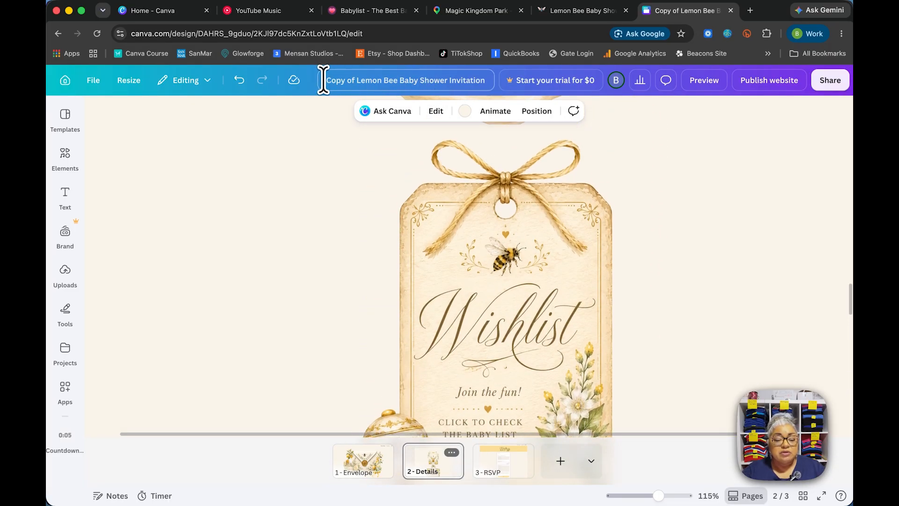
drag(390, 83, 448, 84)
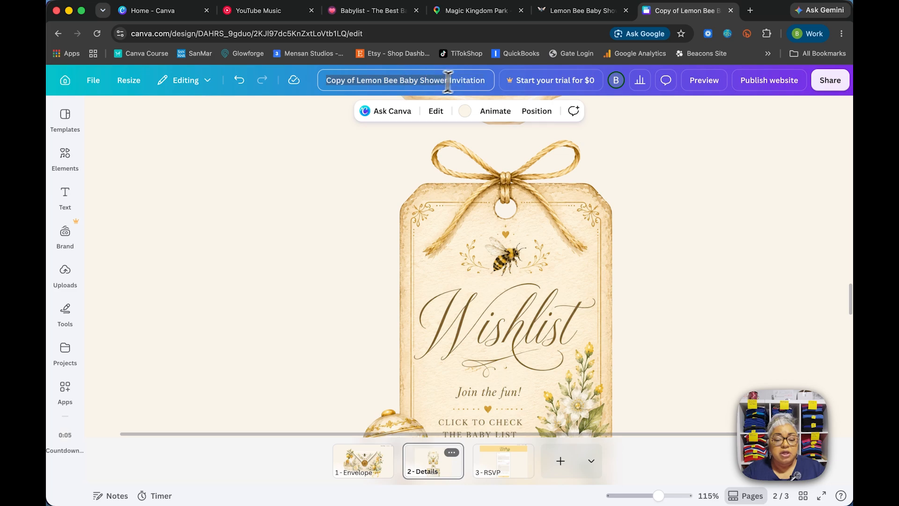
click(348, 206)
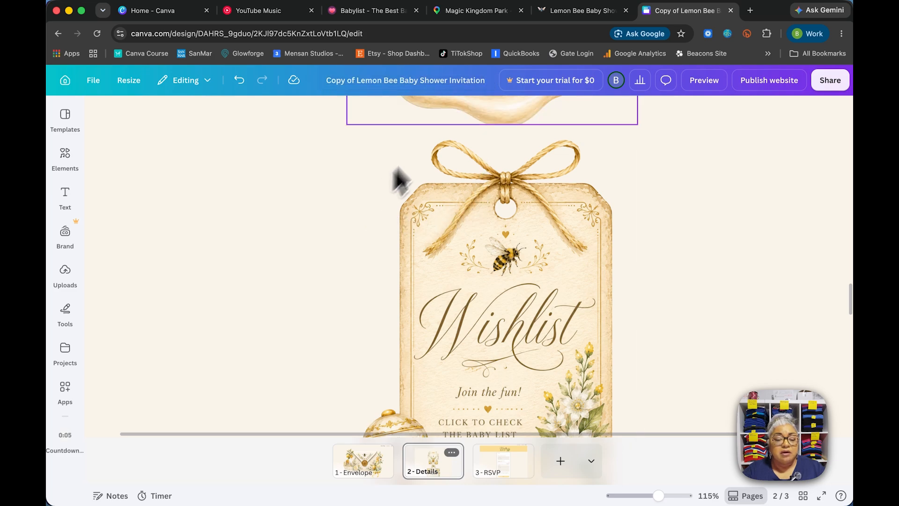
click(359, 84)
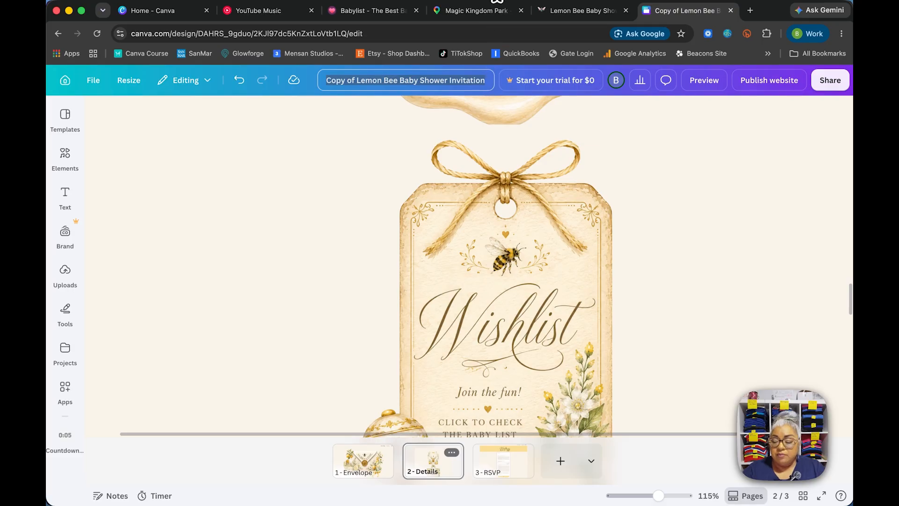
text(Honey Bee Shower)
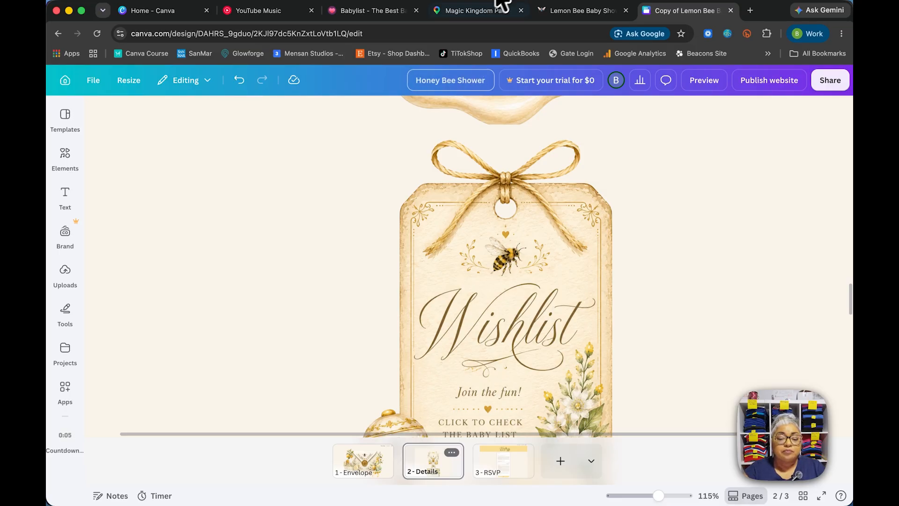
click(368, 178)
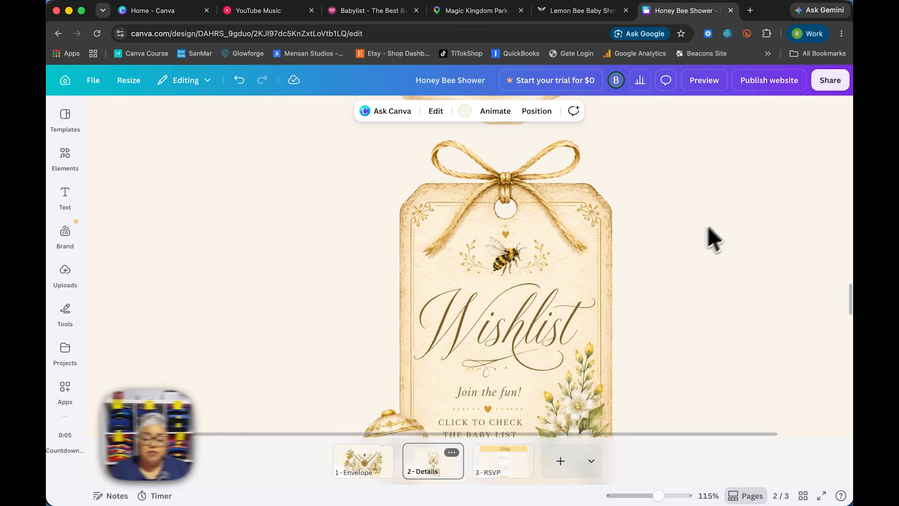
Start publishing the design as a website and set its site address to honeybeeshower.my.canva.site
click(772, 82)
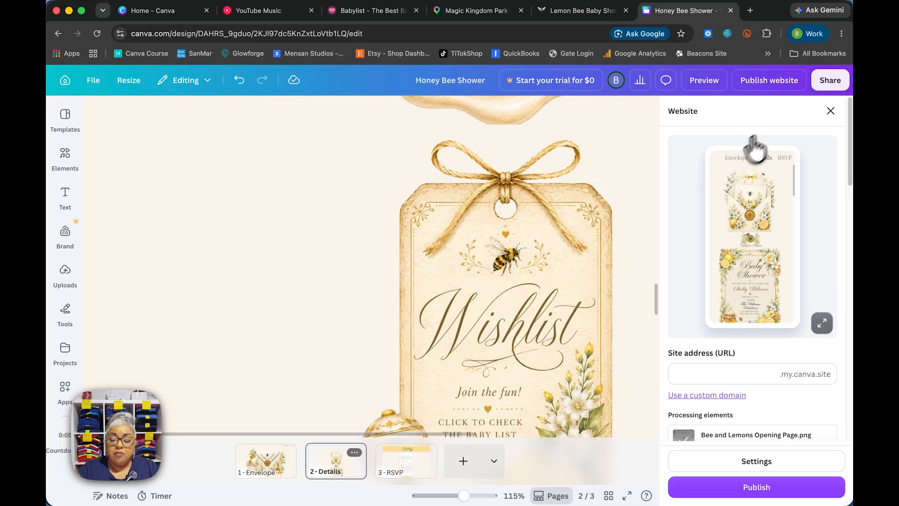
click(751, 377)
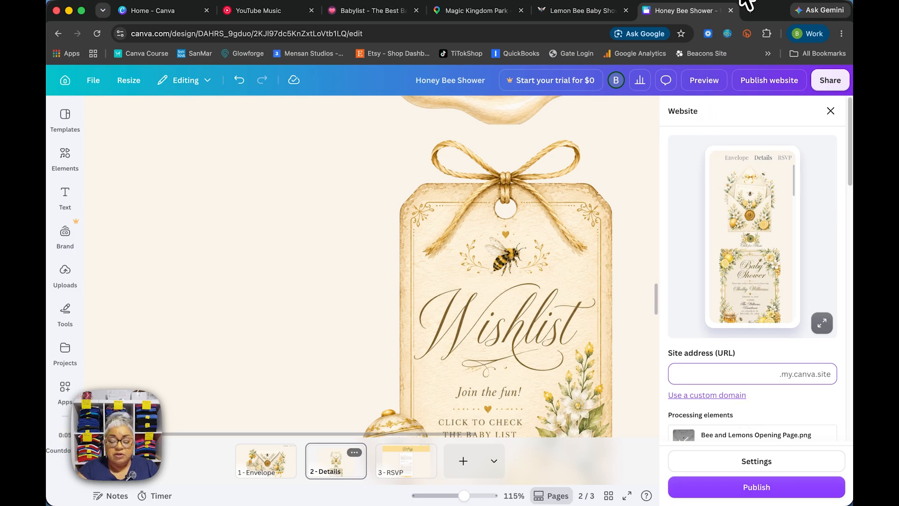
text(shelby)
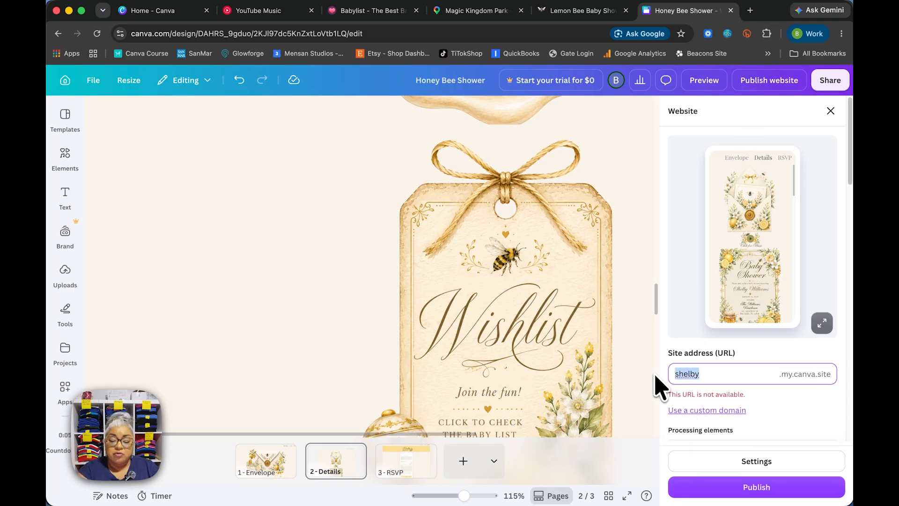
text(honeyb)
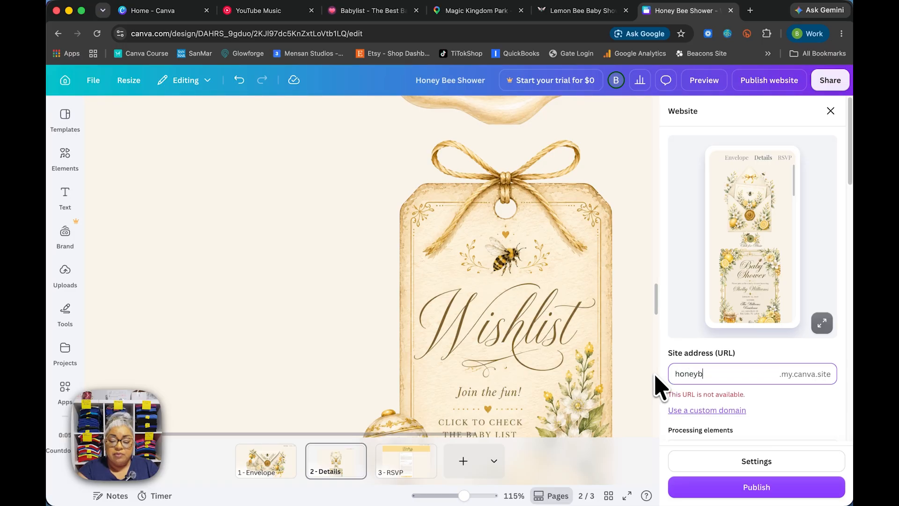
text(eeshower)
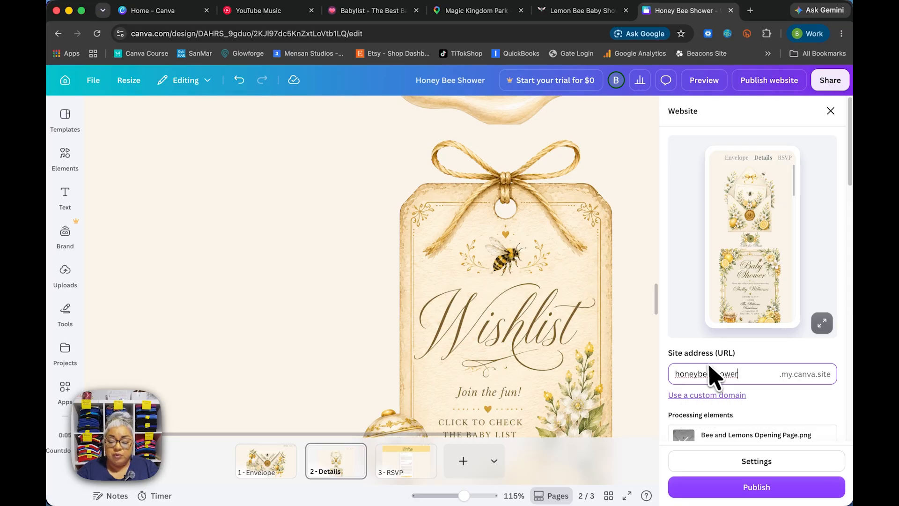
scroll(742, 421, down, 2)
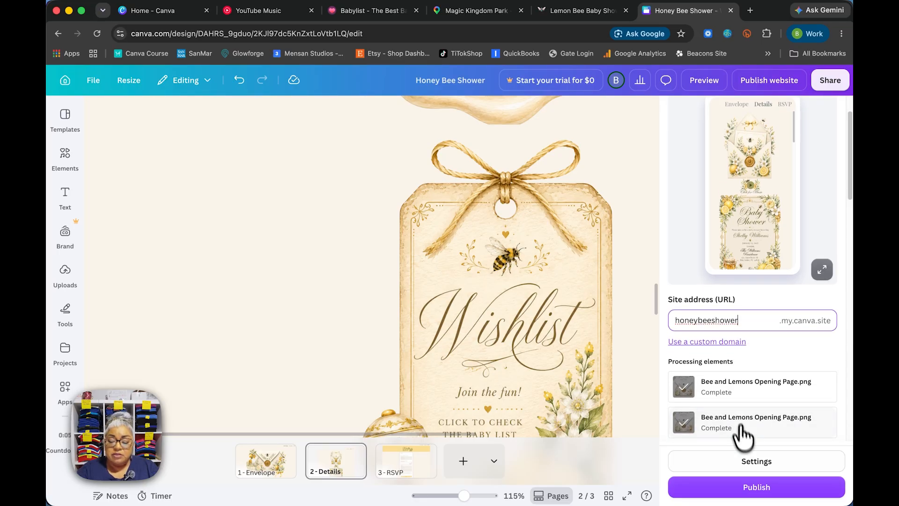
Turn on the social media link preview in the website settings and publish the website
click(752, 464)
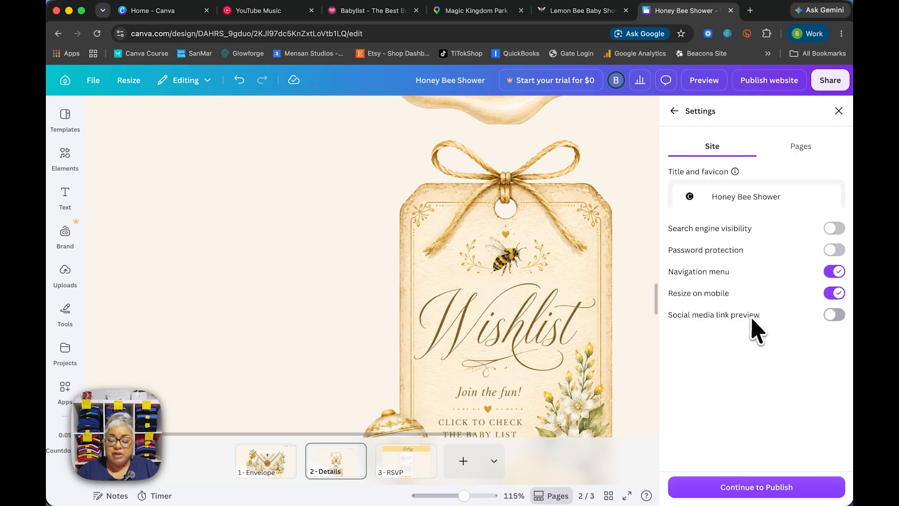
click(834, 315)
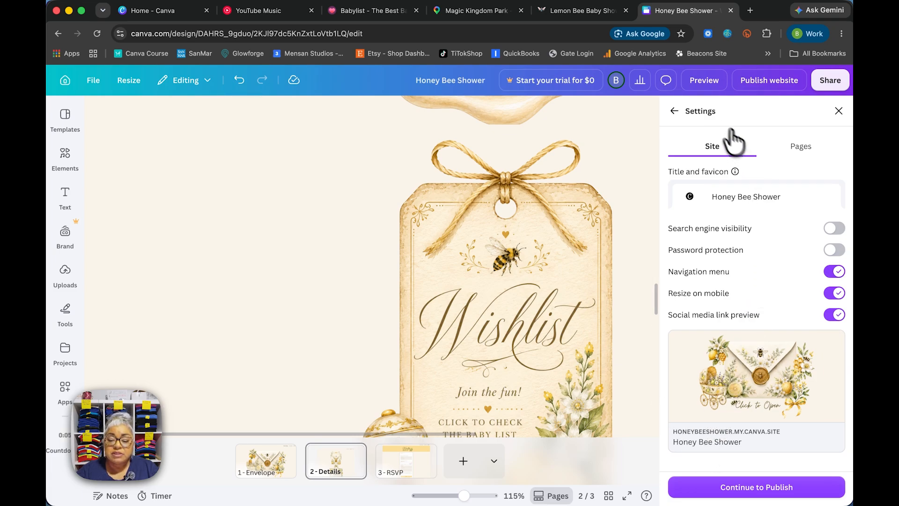
click(673, 112)
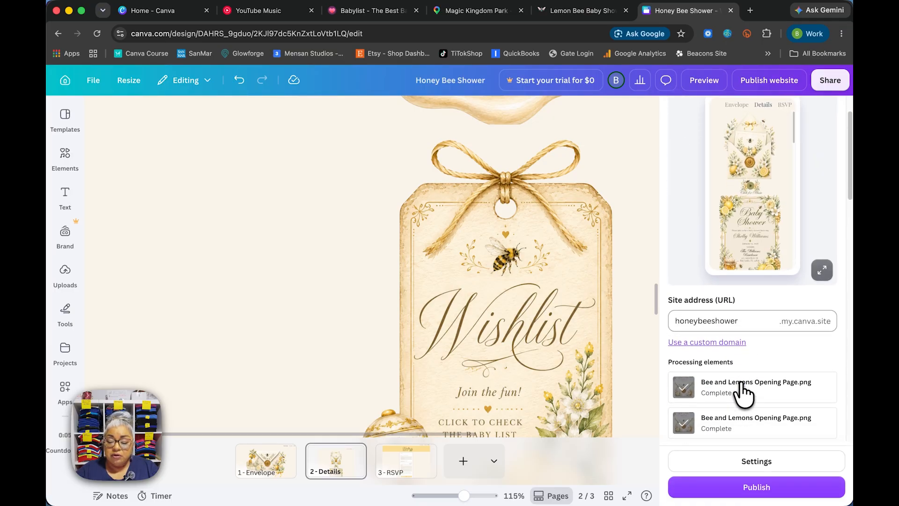
click(757, 488)
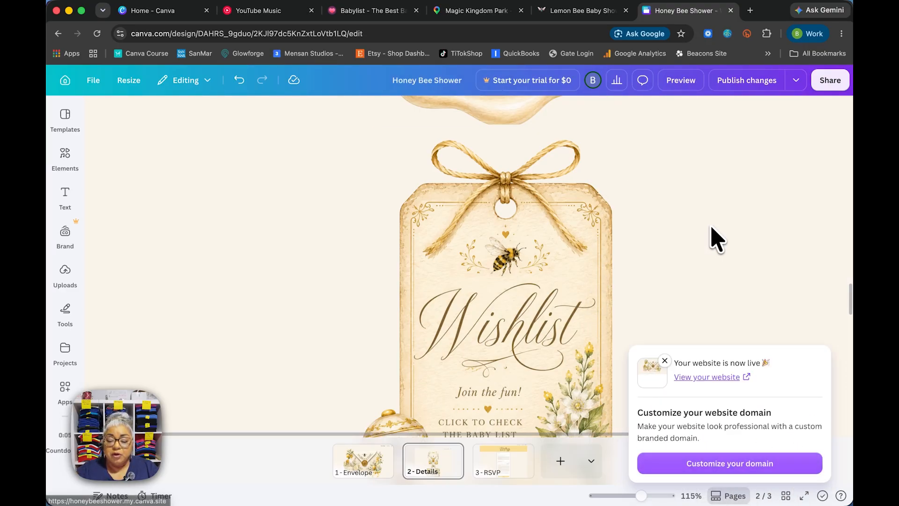
View the live website, open the invitation from its envelope and test the Click for Music button
click(720, 377)
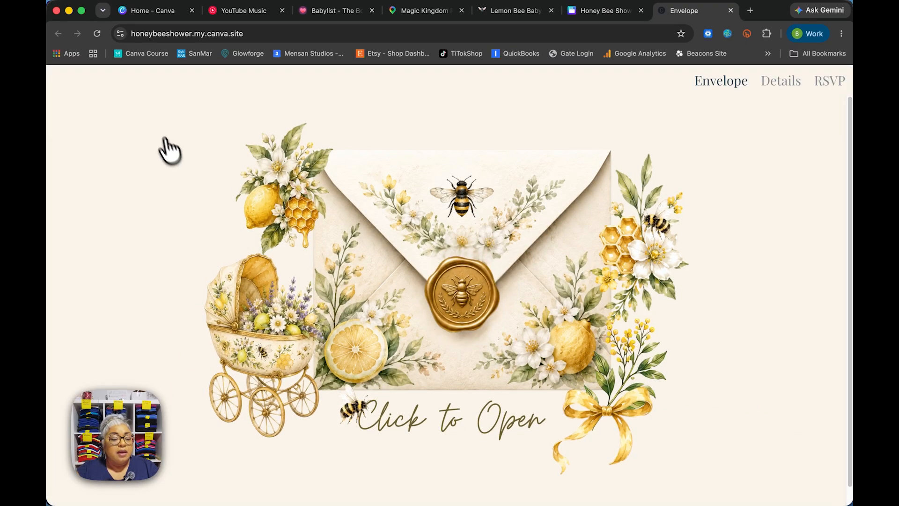
click(450, 411)
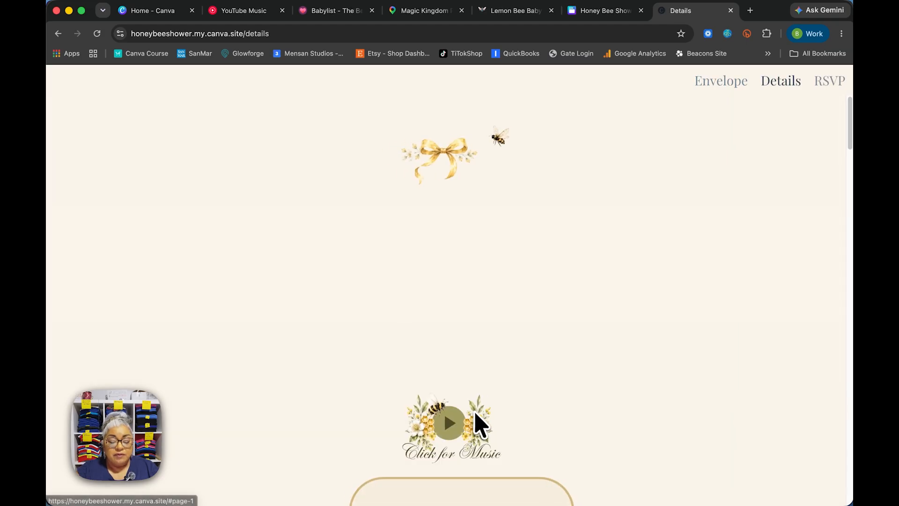
scroll(449, 256, down, 5)
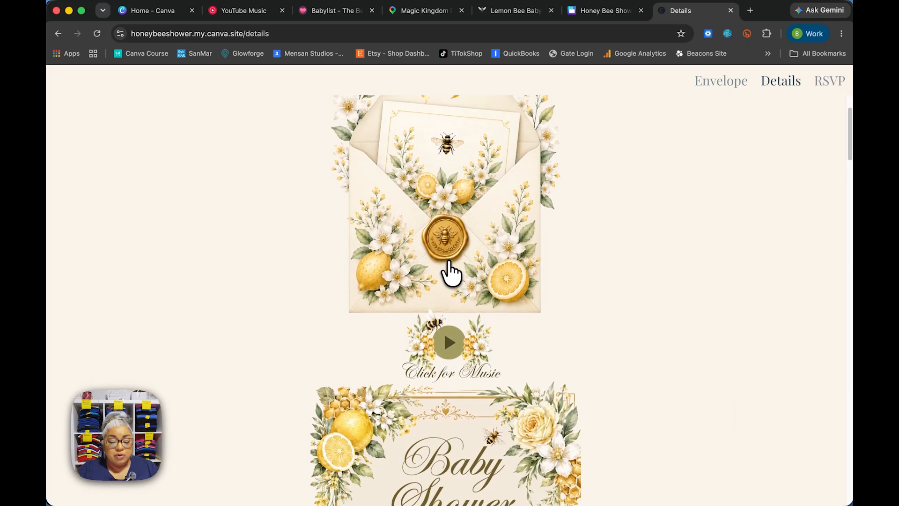
click(454, 325)
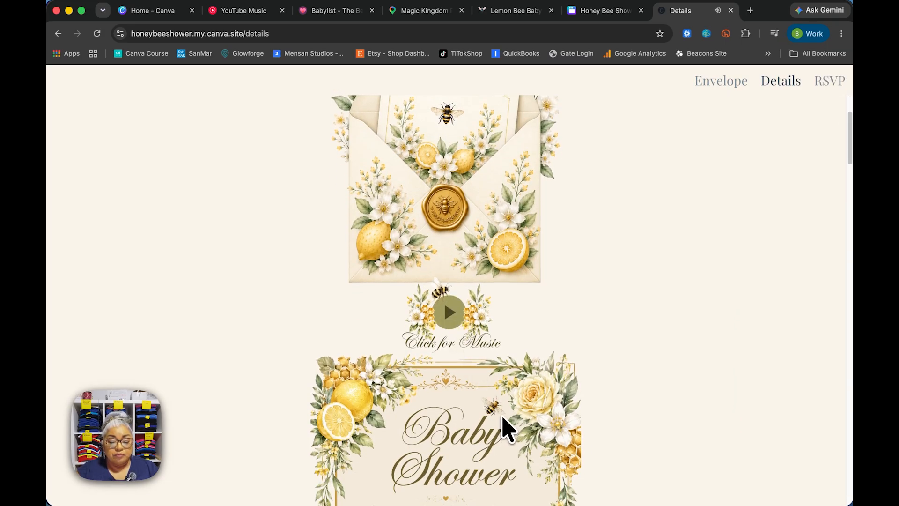
Examine the published Details page from the Baby Shower card through to the Thank You message and Return to Envelope link
scroll(483, 331, down, 10)
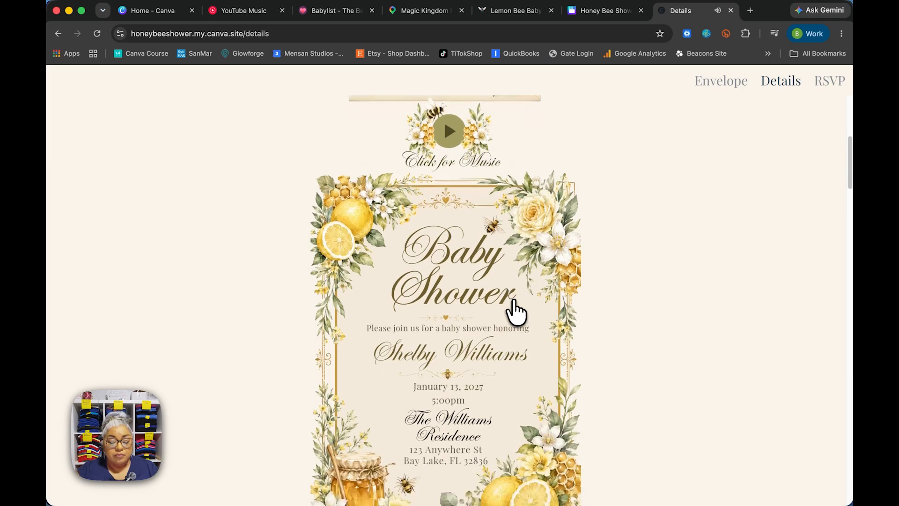
scroll(468, 304, down, 18)
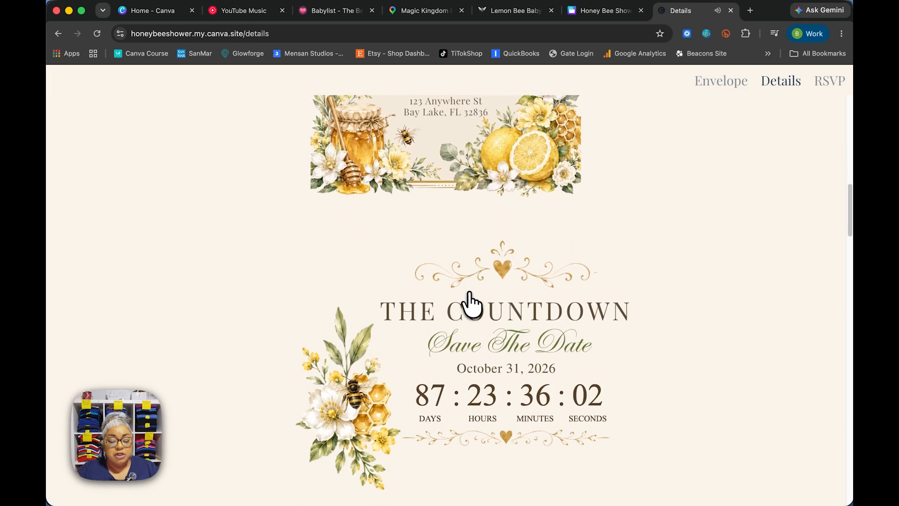
scroll(476, 317, down, 20)
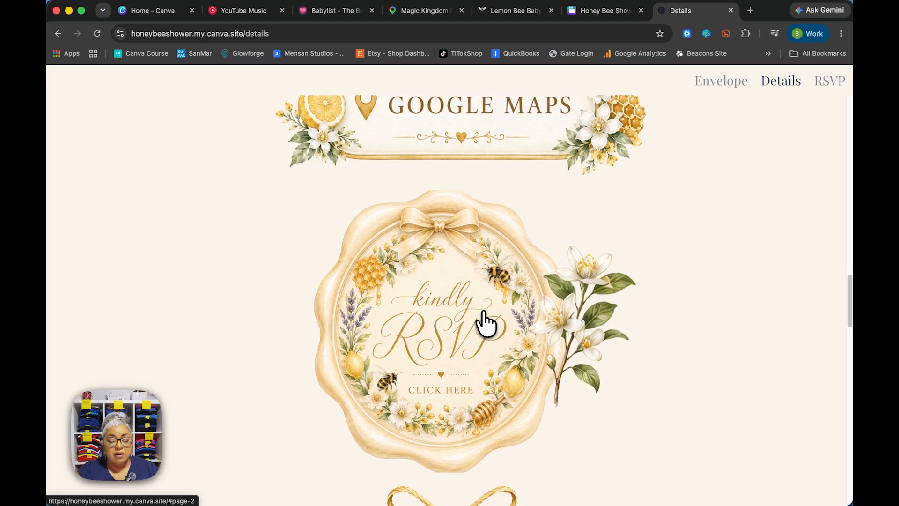
scroll(487, 323, down, 20)
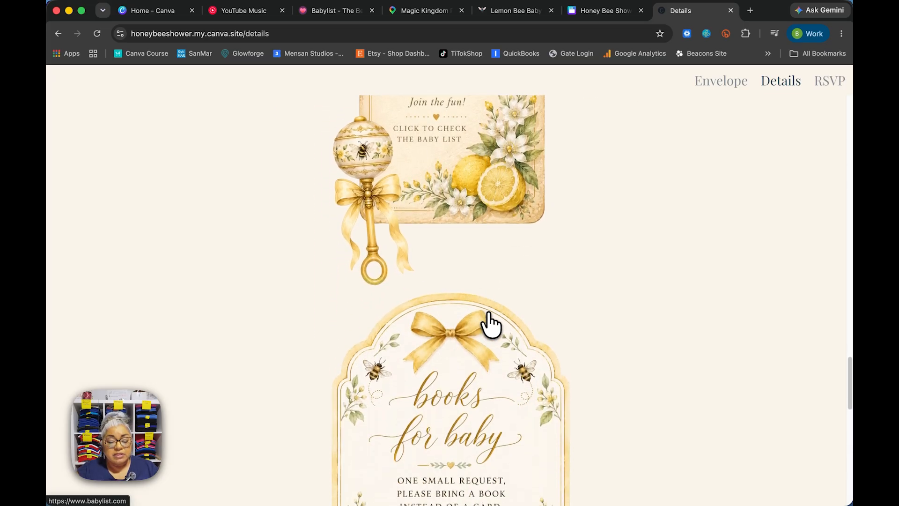
scroll(494, 324, down, 12)
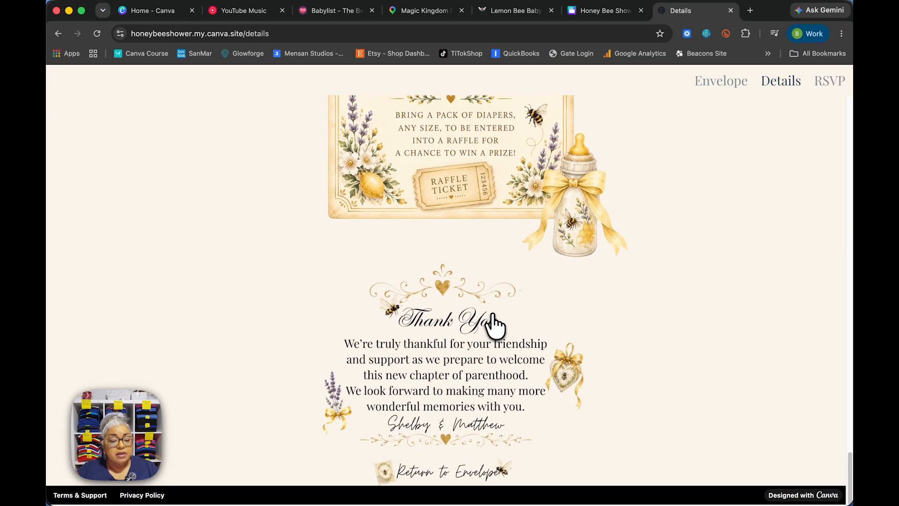
scroll(495, 323, up, 20)
scroll(494, 323, up, 15)
Return to the live site's Envelope page and select its full web address
click(271, 34)
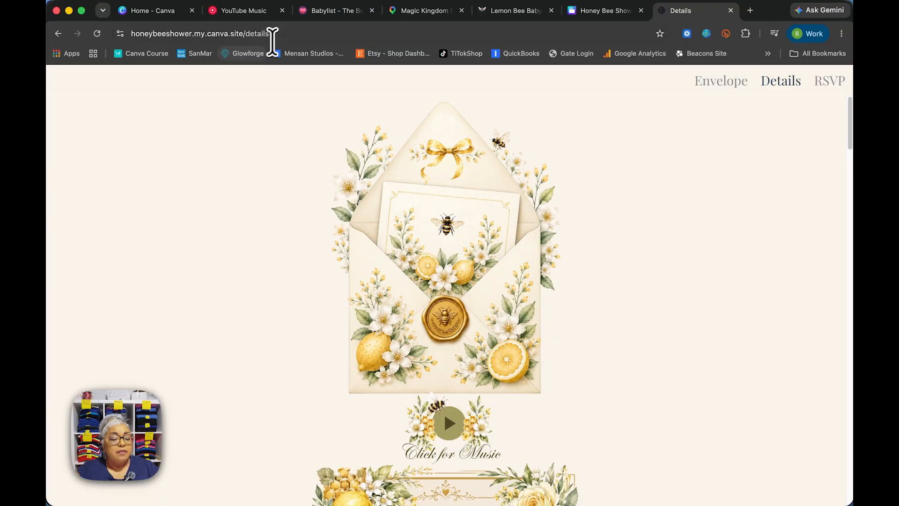
drag(271, 33, 187, 35)
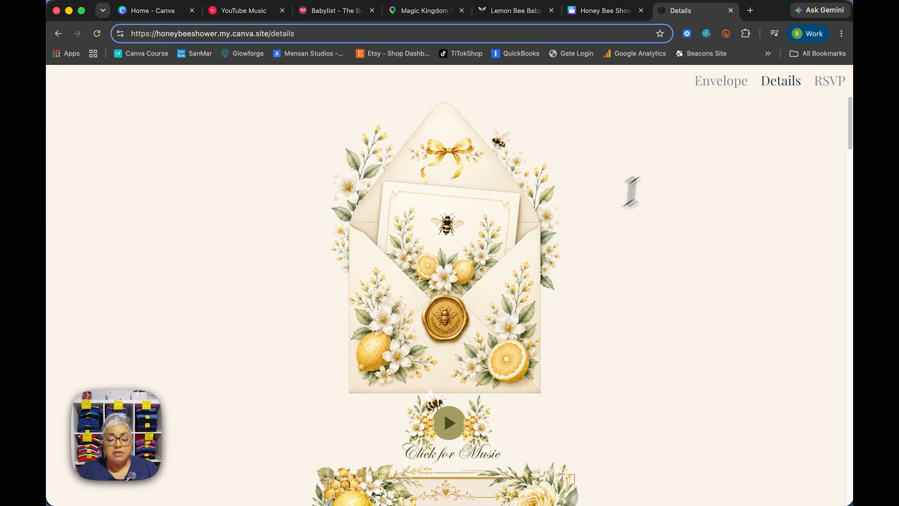
click(720, 82)
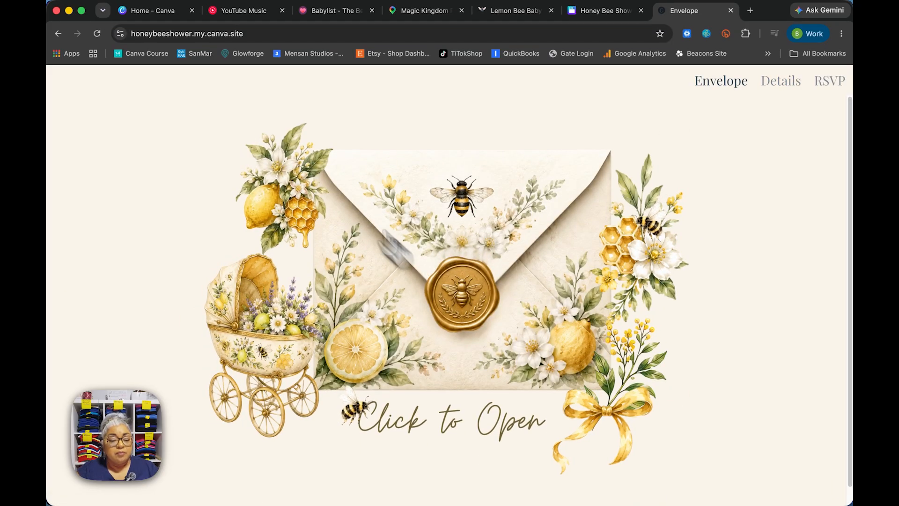
drag(267, 32, 92, 34)
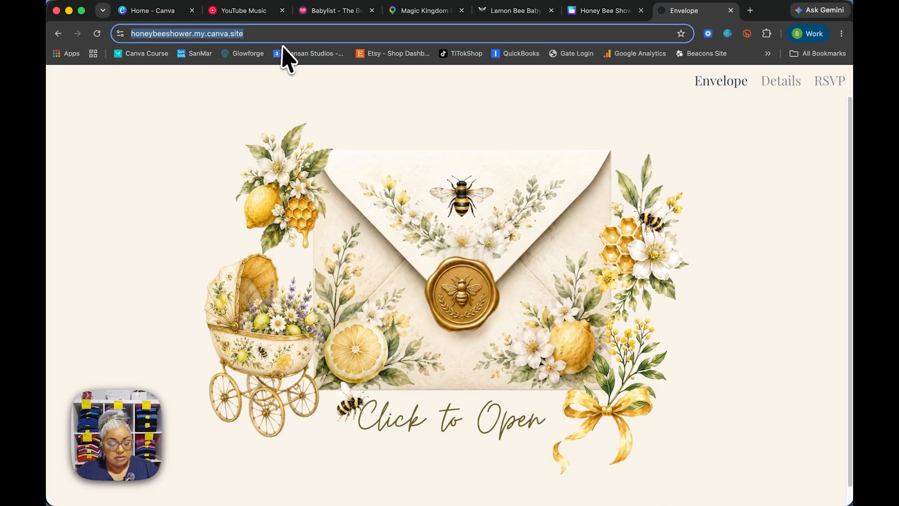